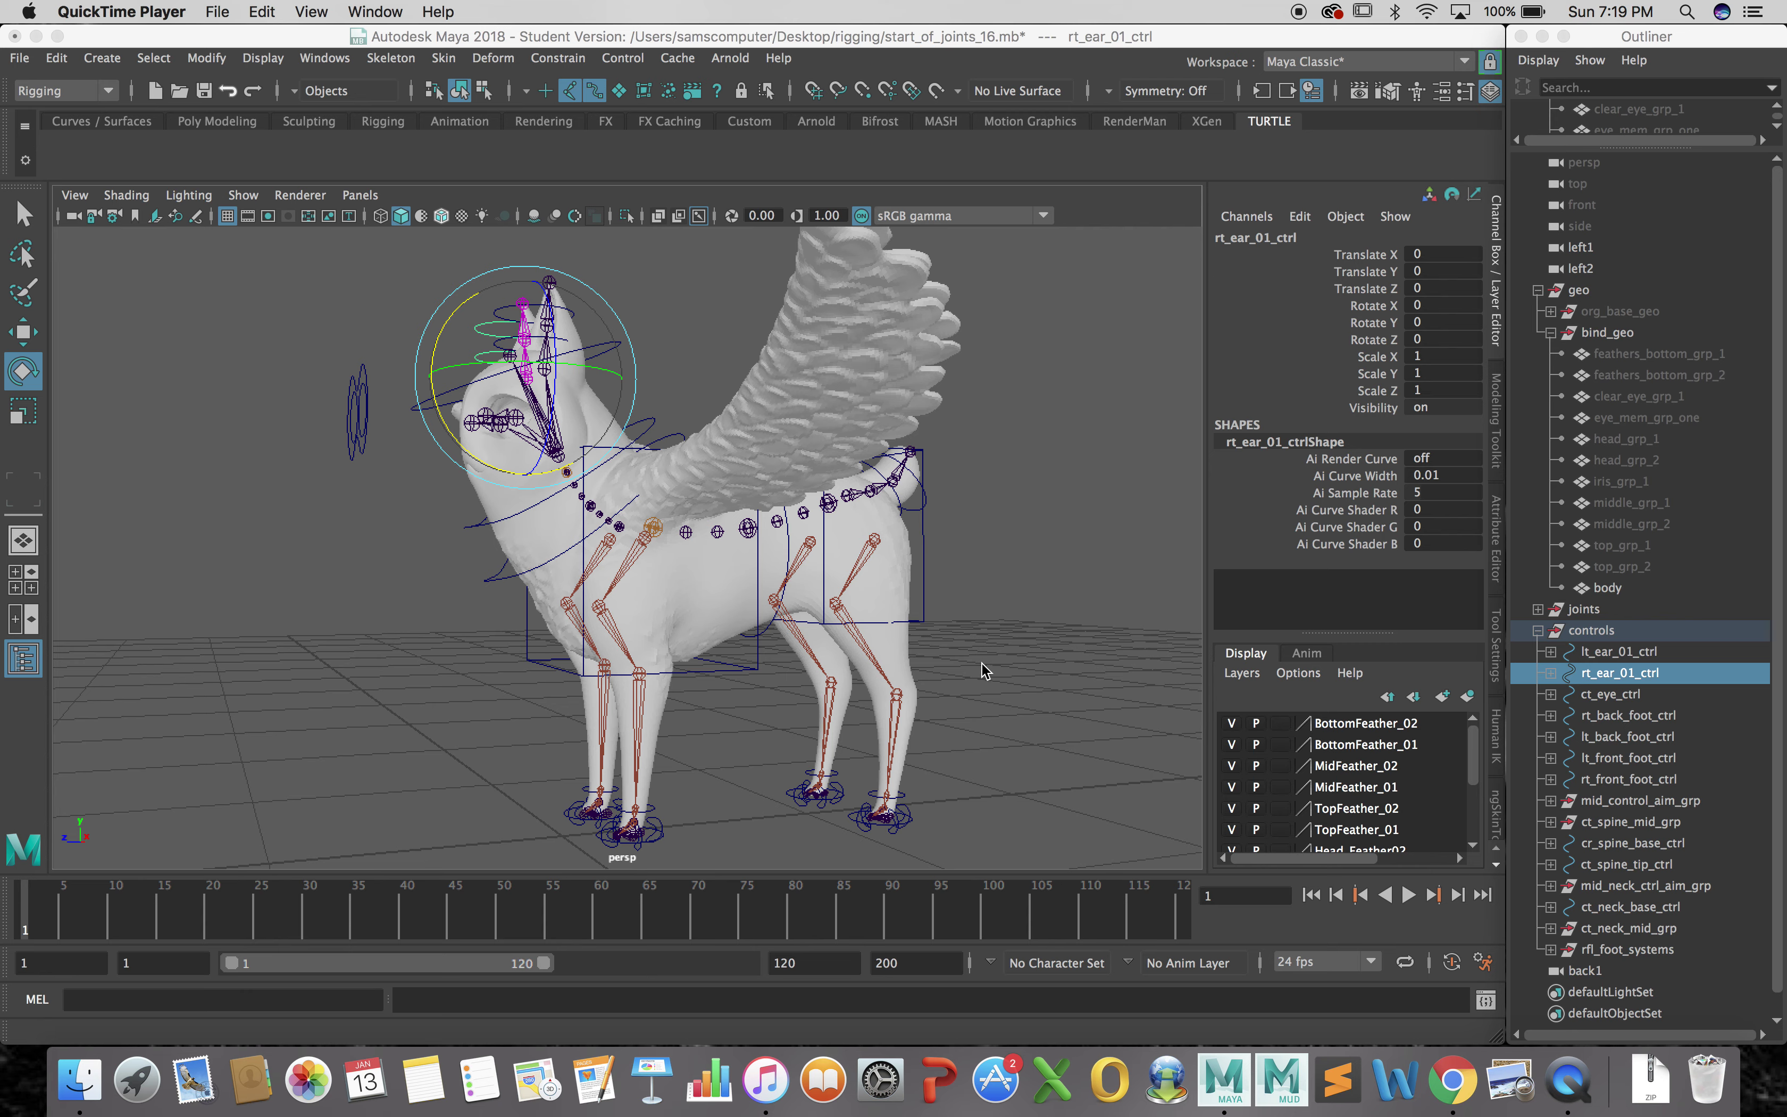
Deselect rt_ear_01_ctrl, orbit and pan around the winged rig, and open the viewport Show menu
left_click_drag(977, 659, 927, 642, "alt")
left_click(998, 658)
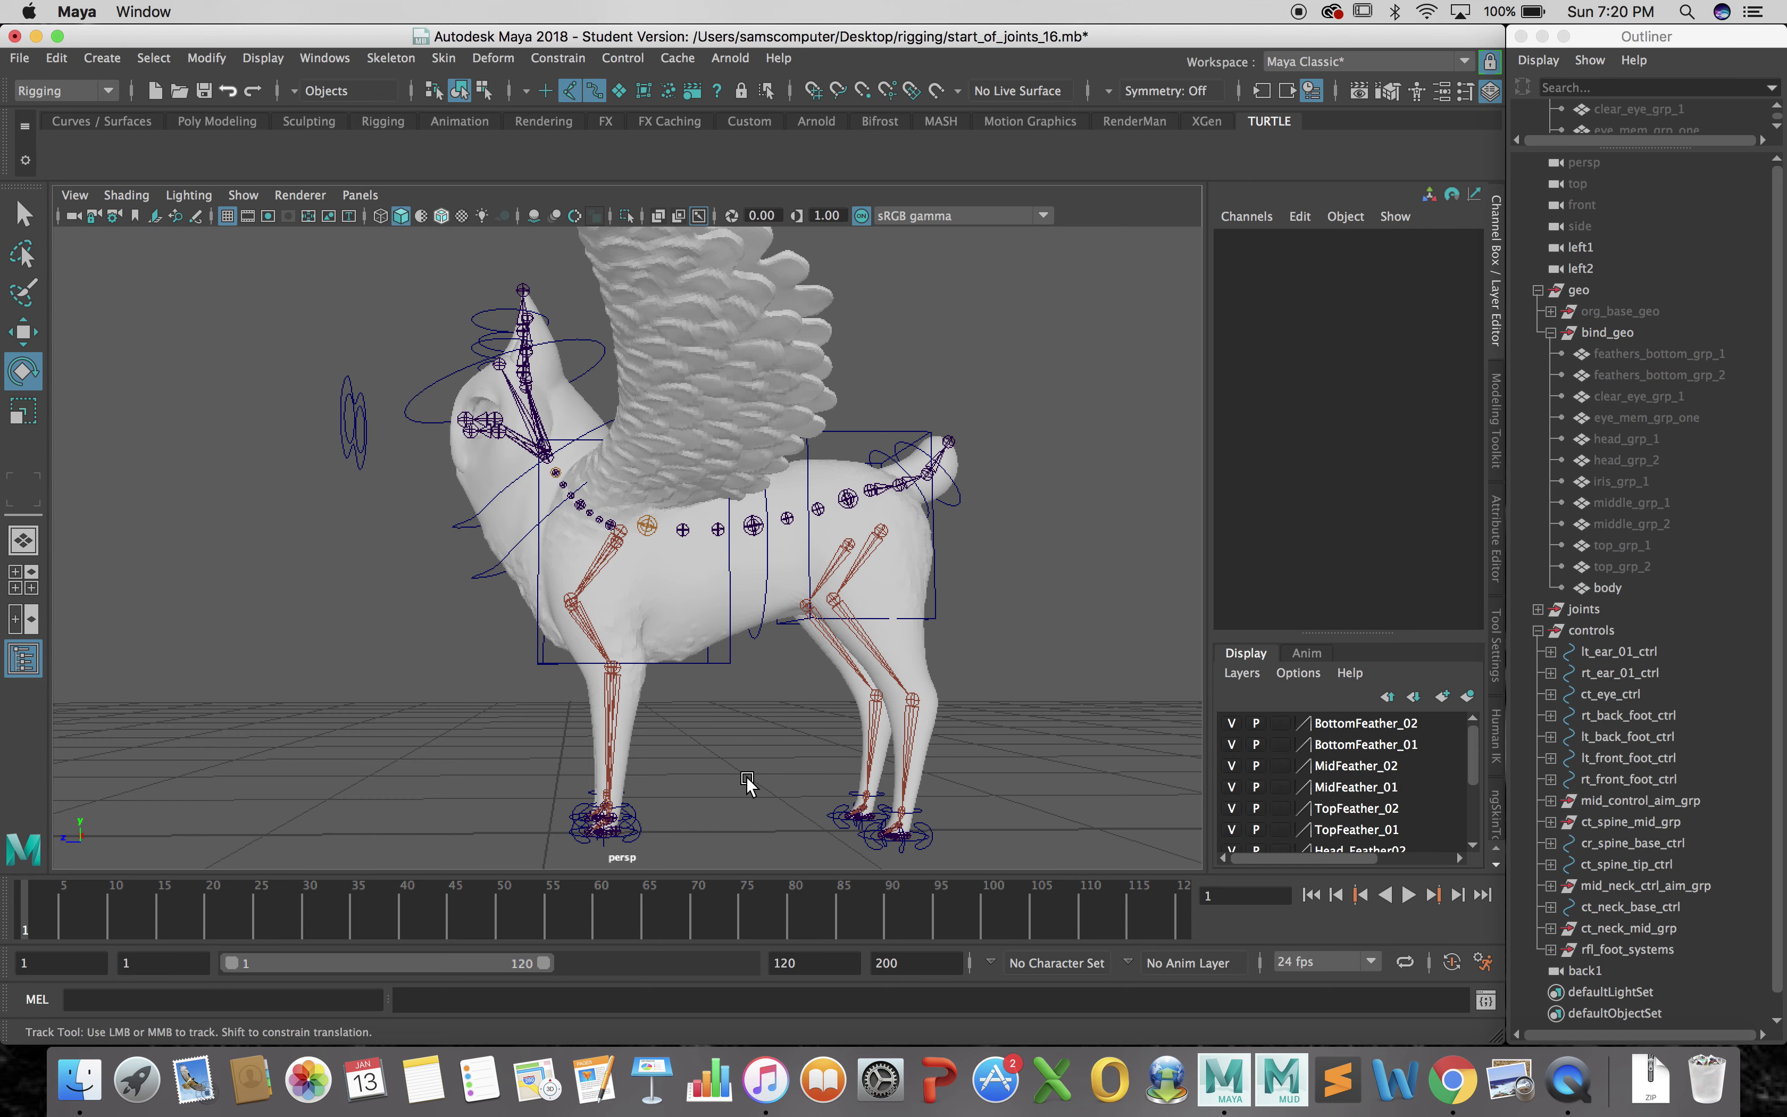
left_click_drag(746, 775, 669, 751, "alt")
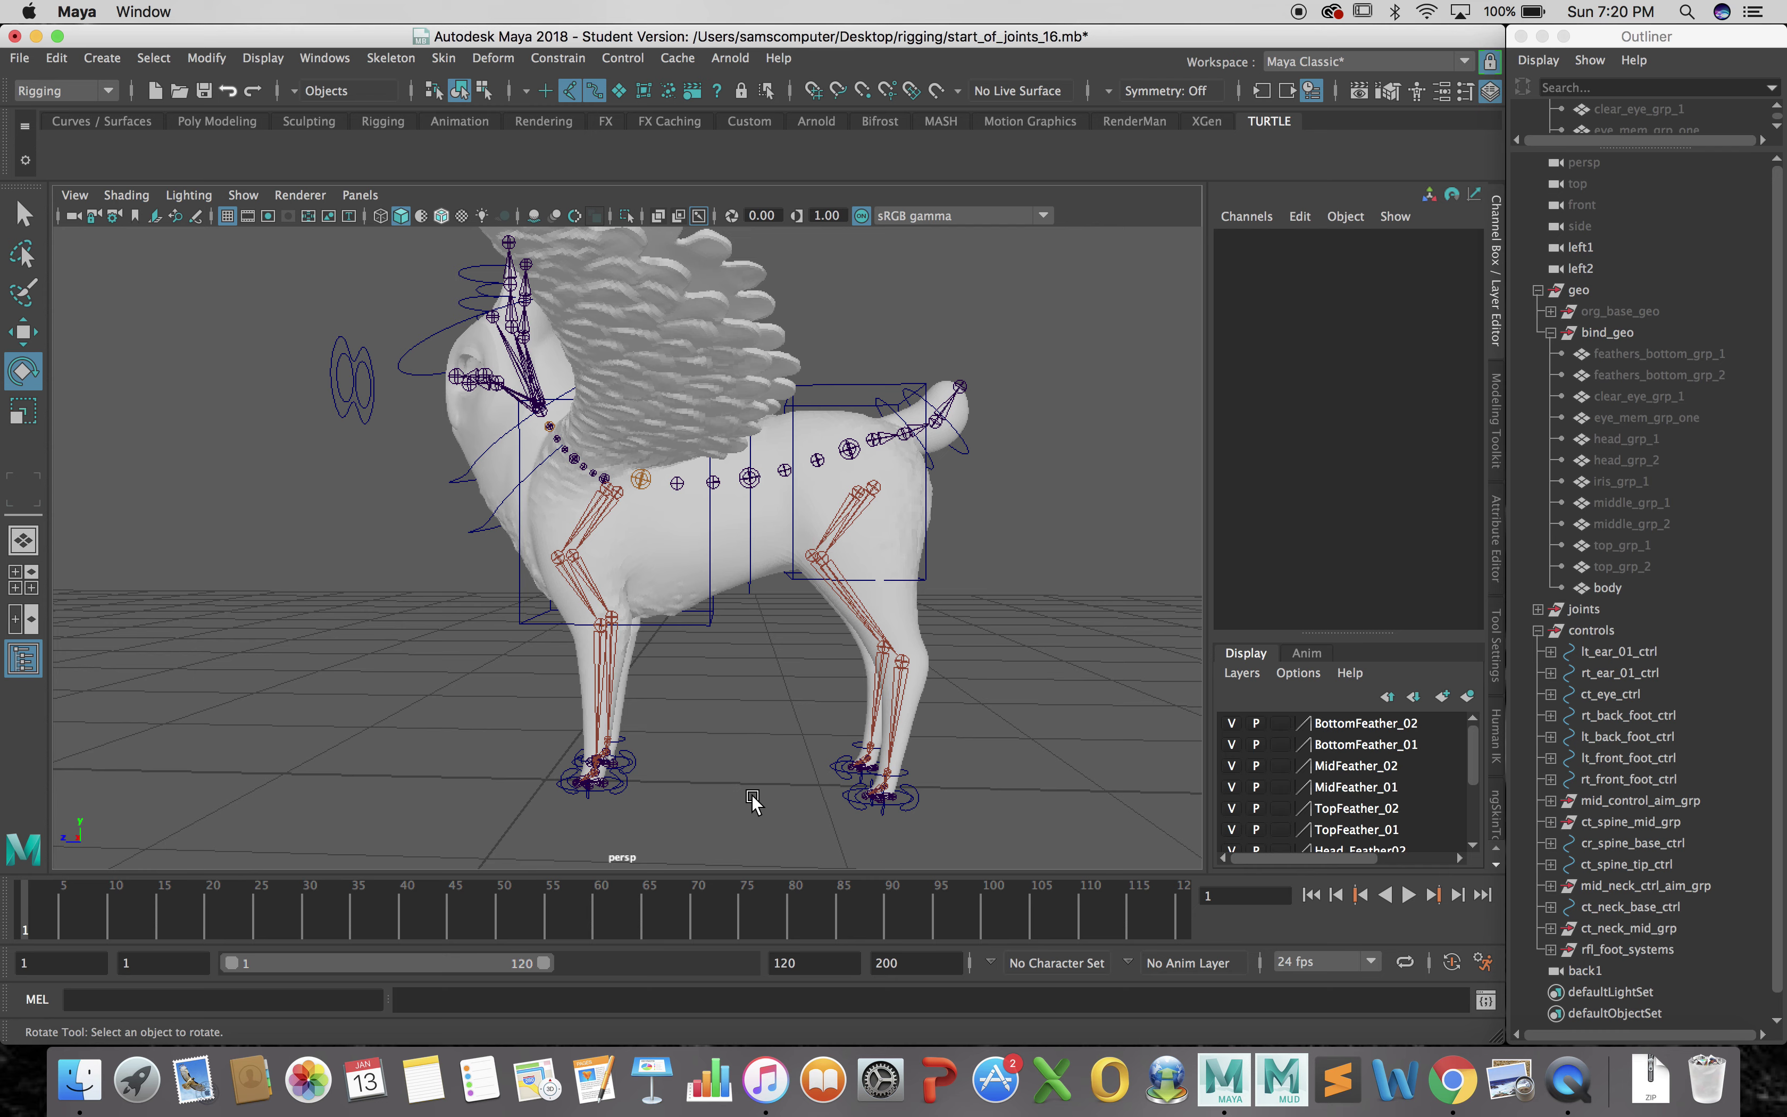
middle_click_drag(751, 794, 747, 768, "alt")
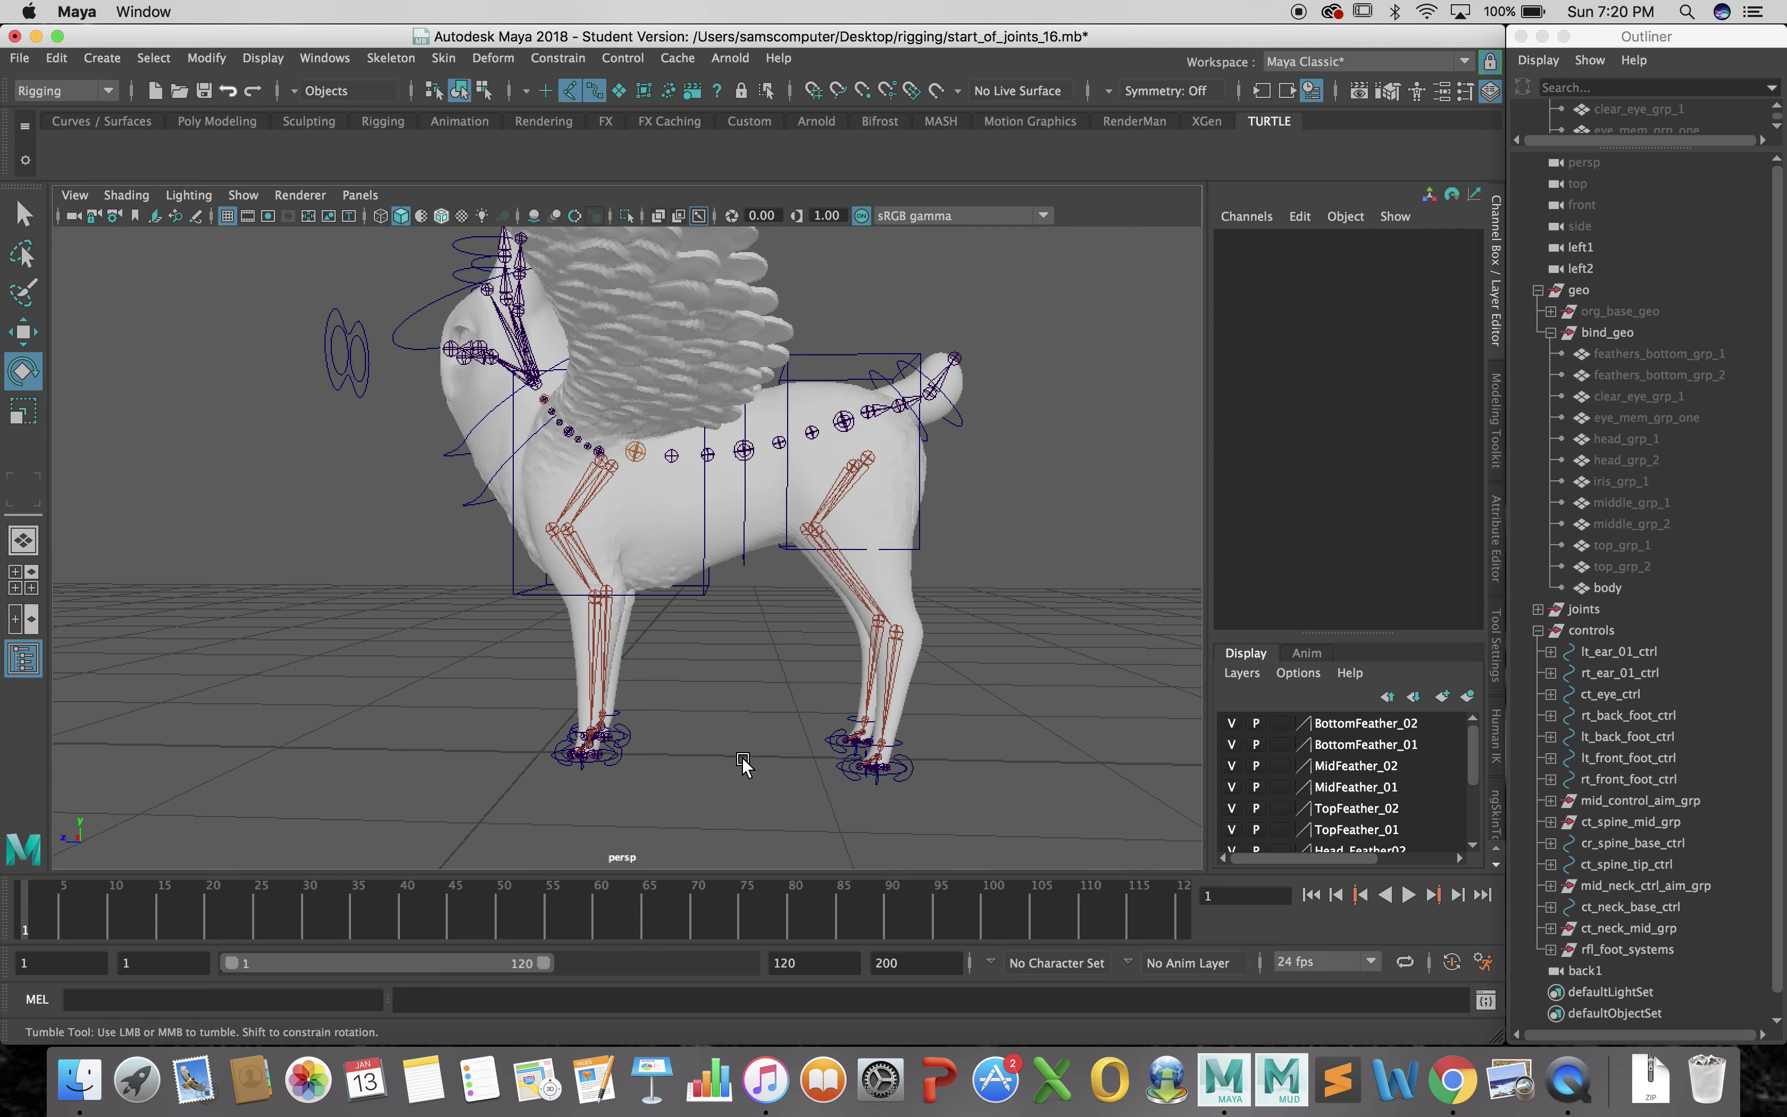
left_click_drag(742, 758, 700, 724, "alt")
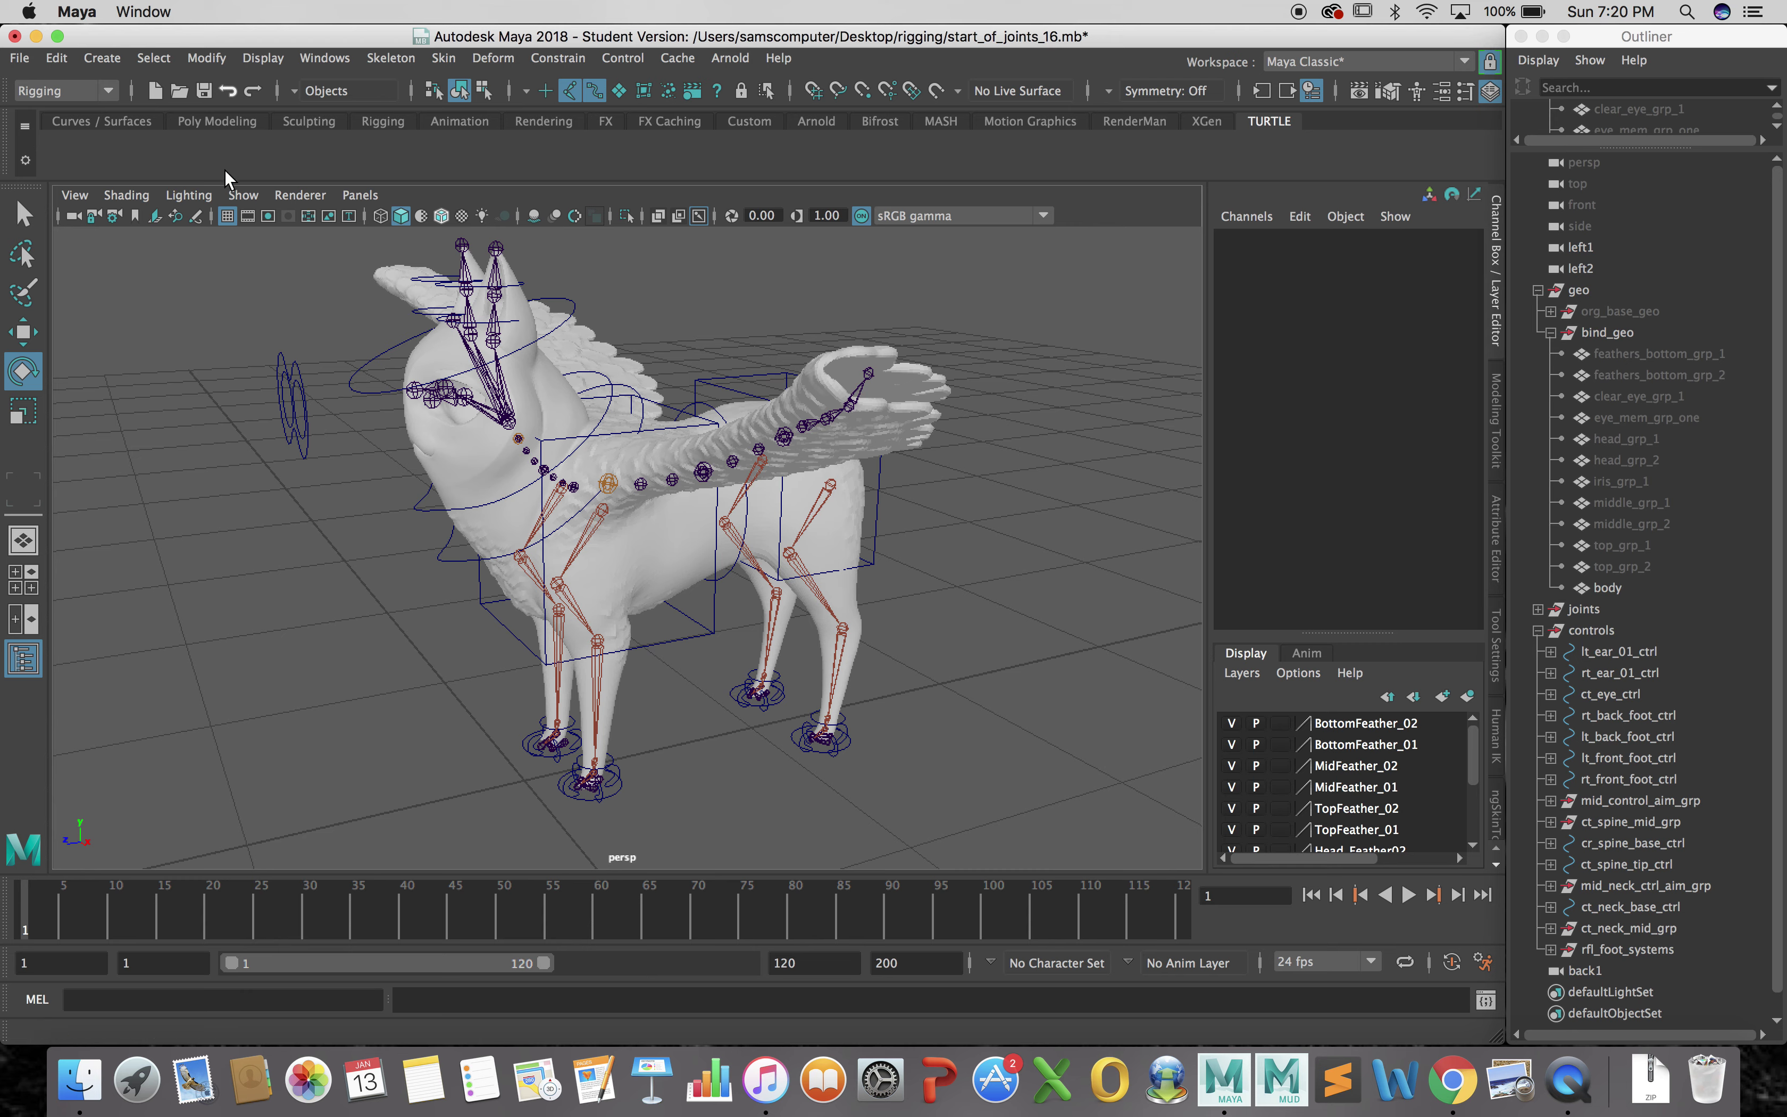
left_click(241, 194)
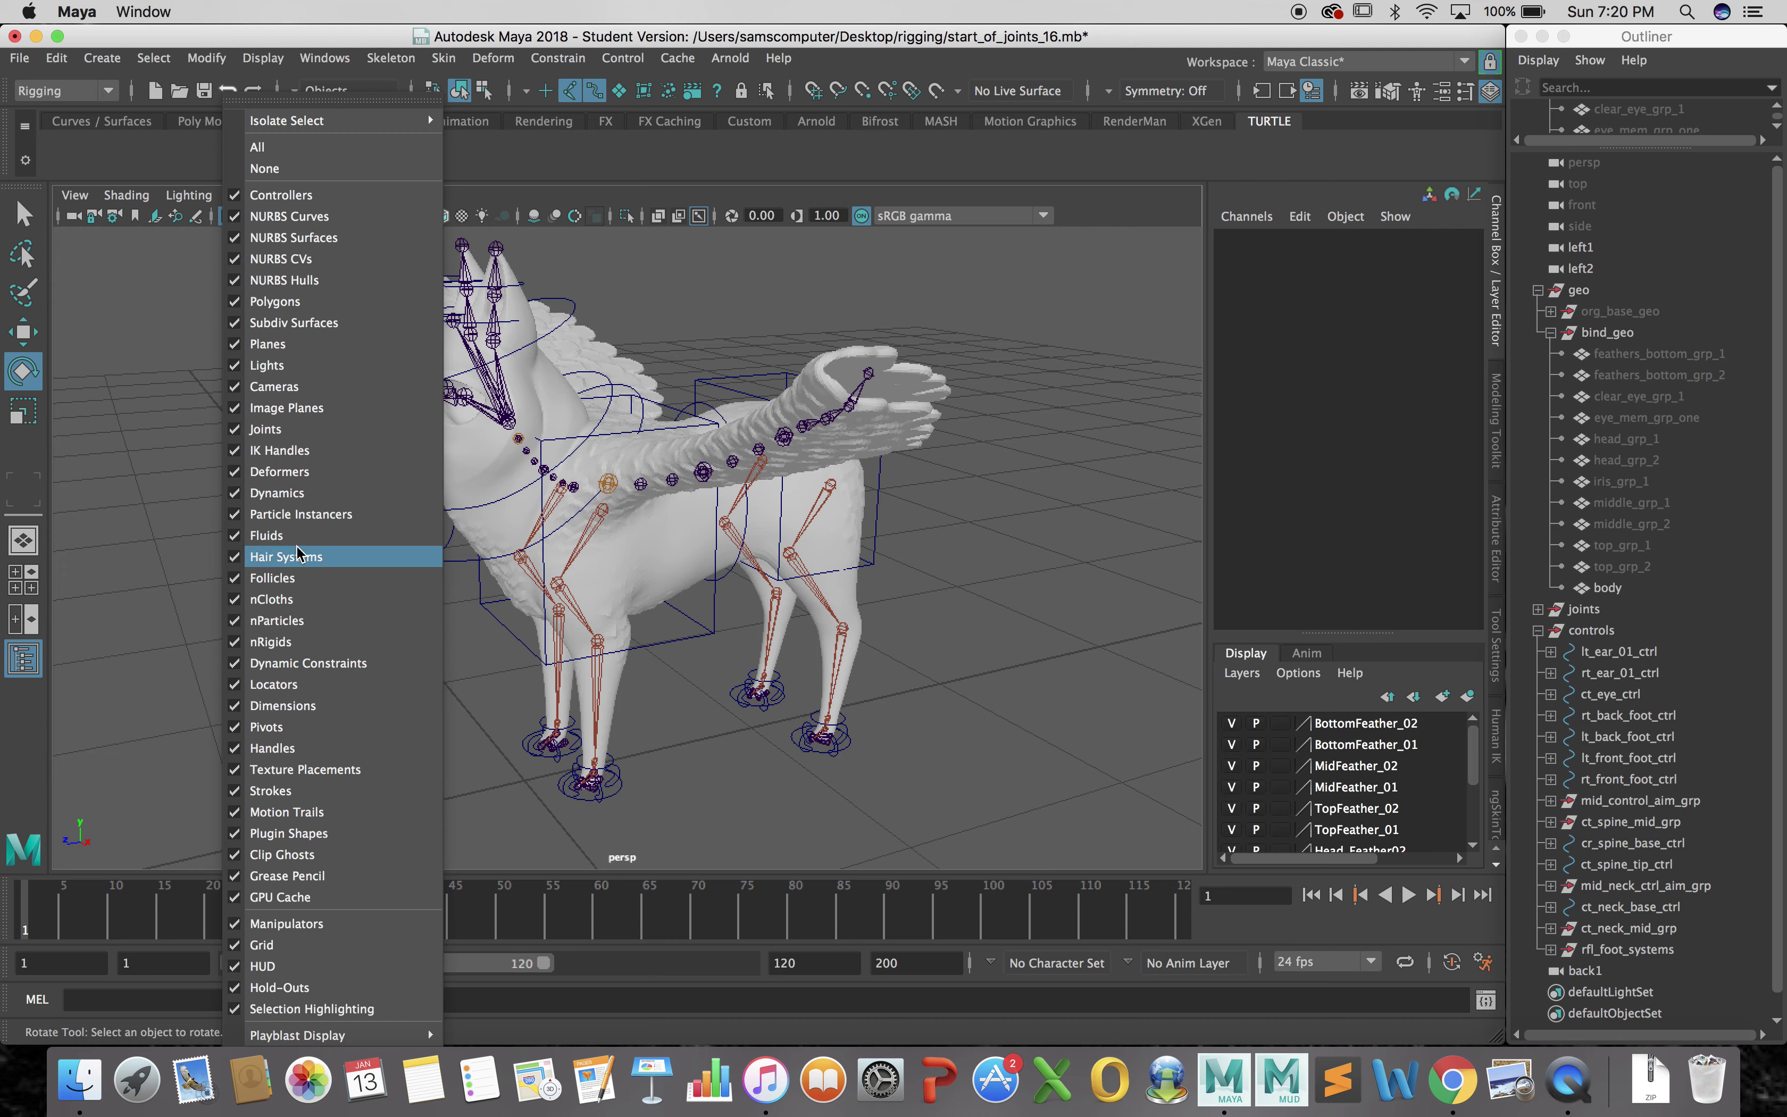
Uncheck Joints in the Show menu, orbit to a side-on view, and switch to the Select Tool
left_click(302, 439)
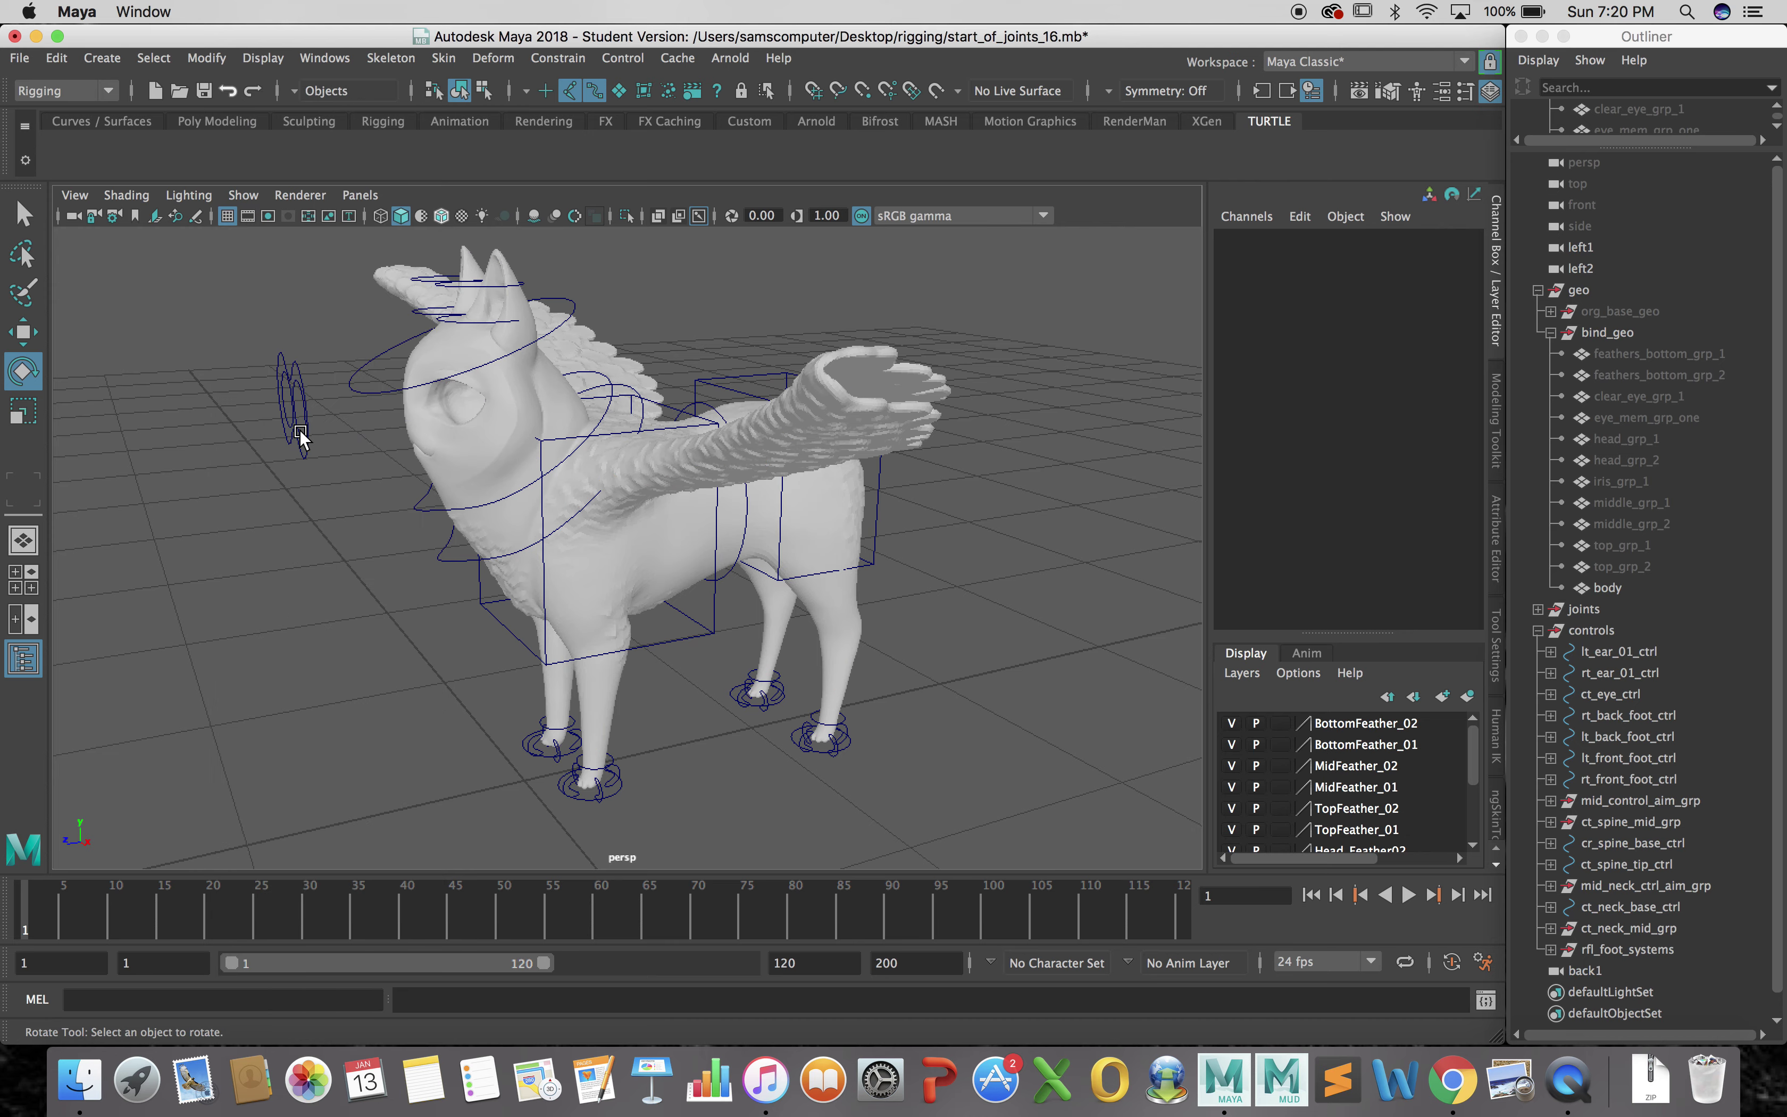
left_click_drag(364, 772, 355, 723, "alt")
right_click_drag(356, 723, 516, 750, "alt")
left_click_drag(515, 750, 650, 732, "alt")
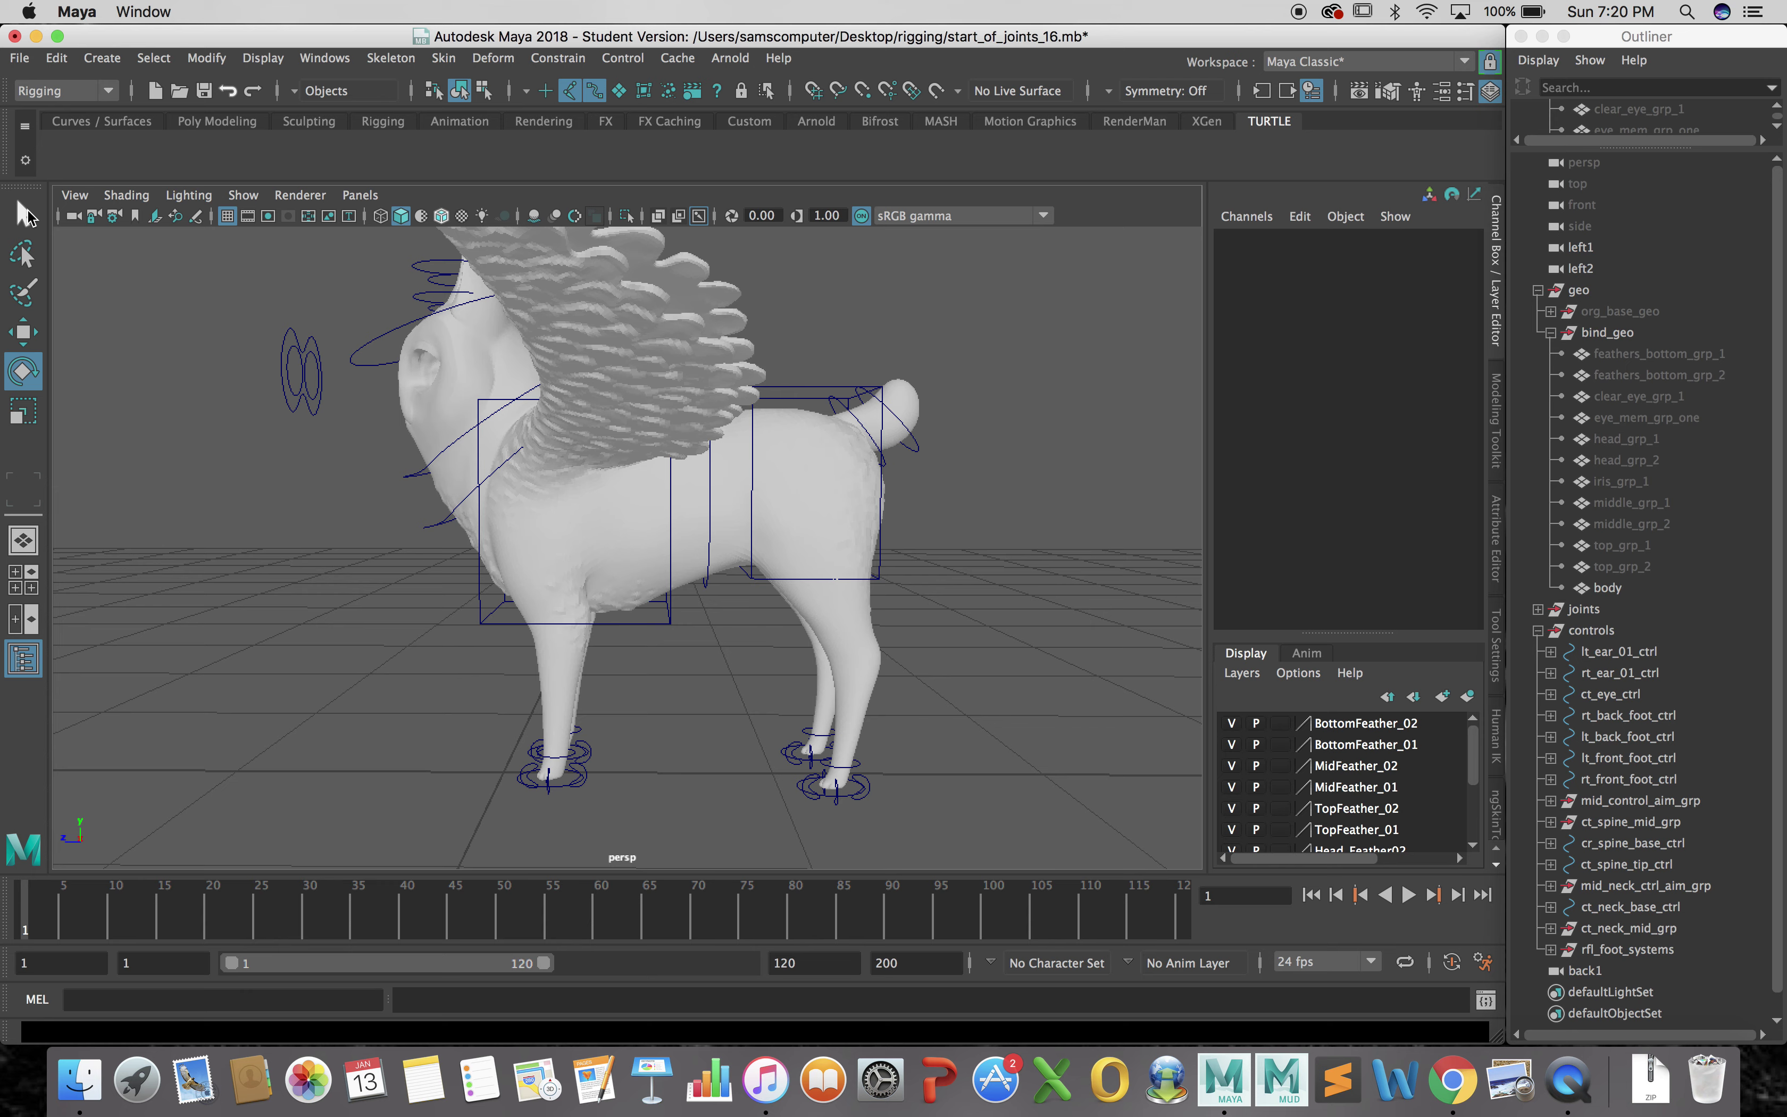
left_click(24, 215)
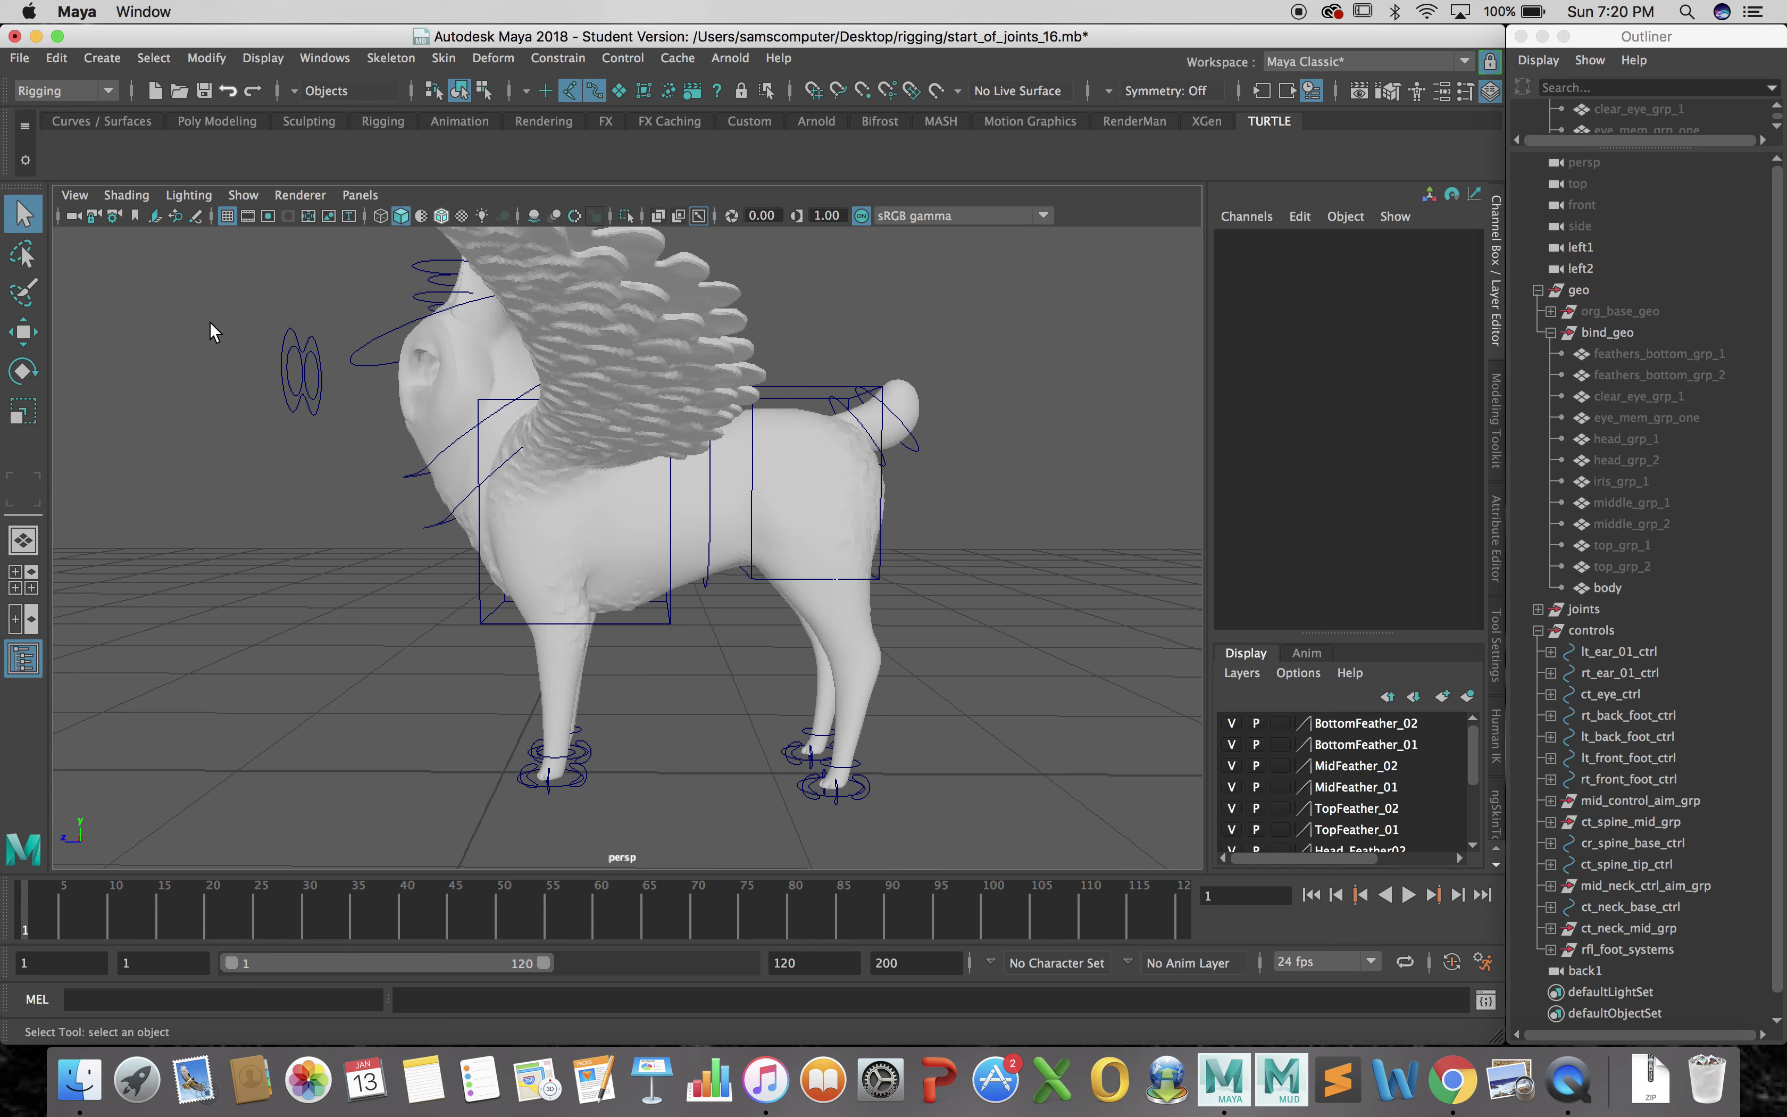
Move cr_spine_base_ctrl to check the rear body deforms, undo it, and zoom in on the rear
left_click(804, 389)
key("w")
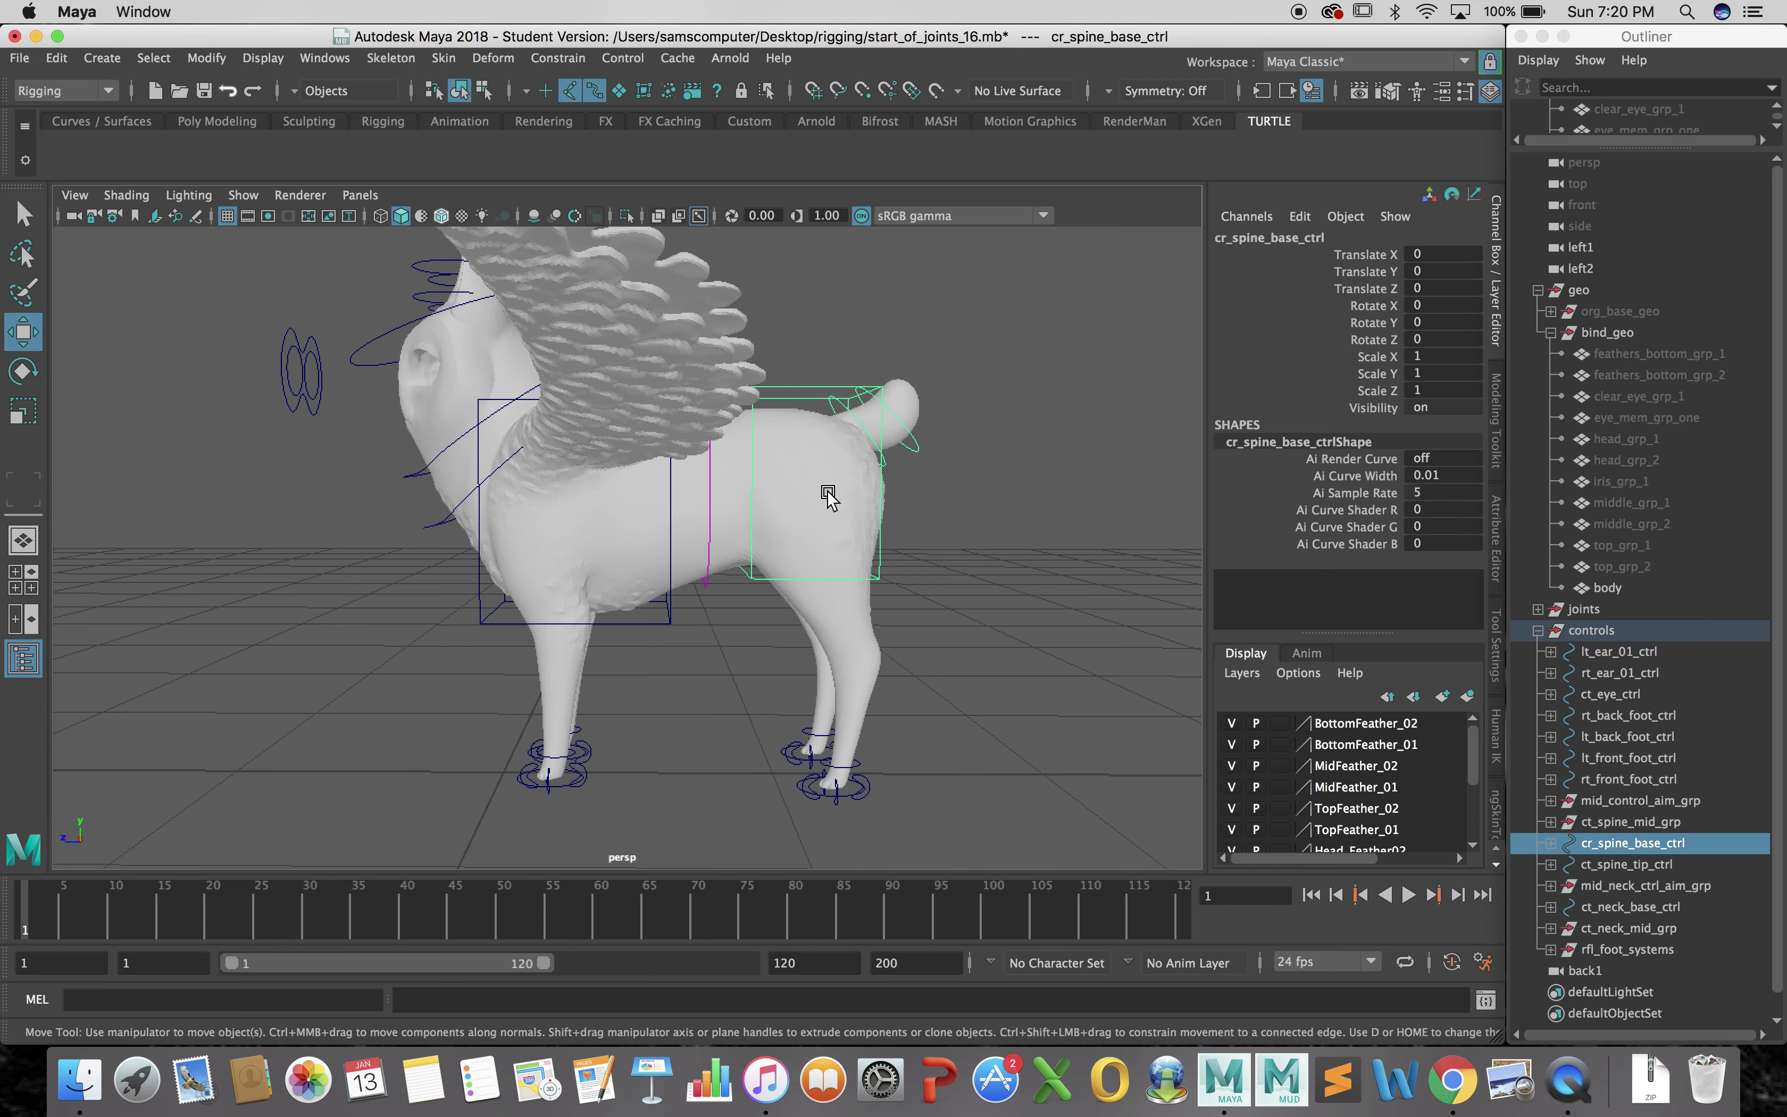
mouse_move(805, 455)
left_mouse_down()
mouse_move(826, 447)
mouse_move(821, 470)
left_mouse_up()
key("ctrl+z")
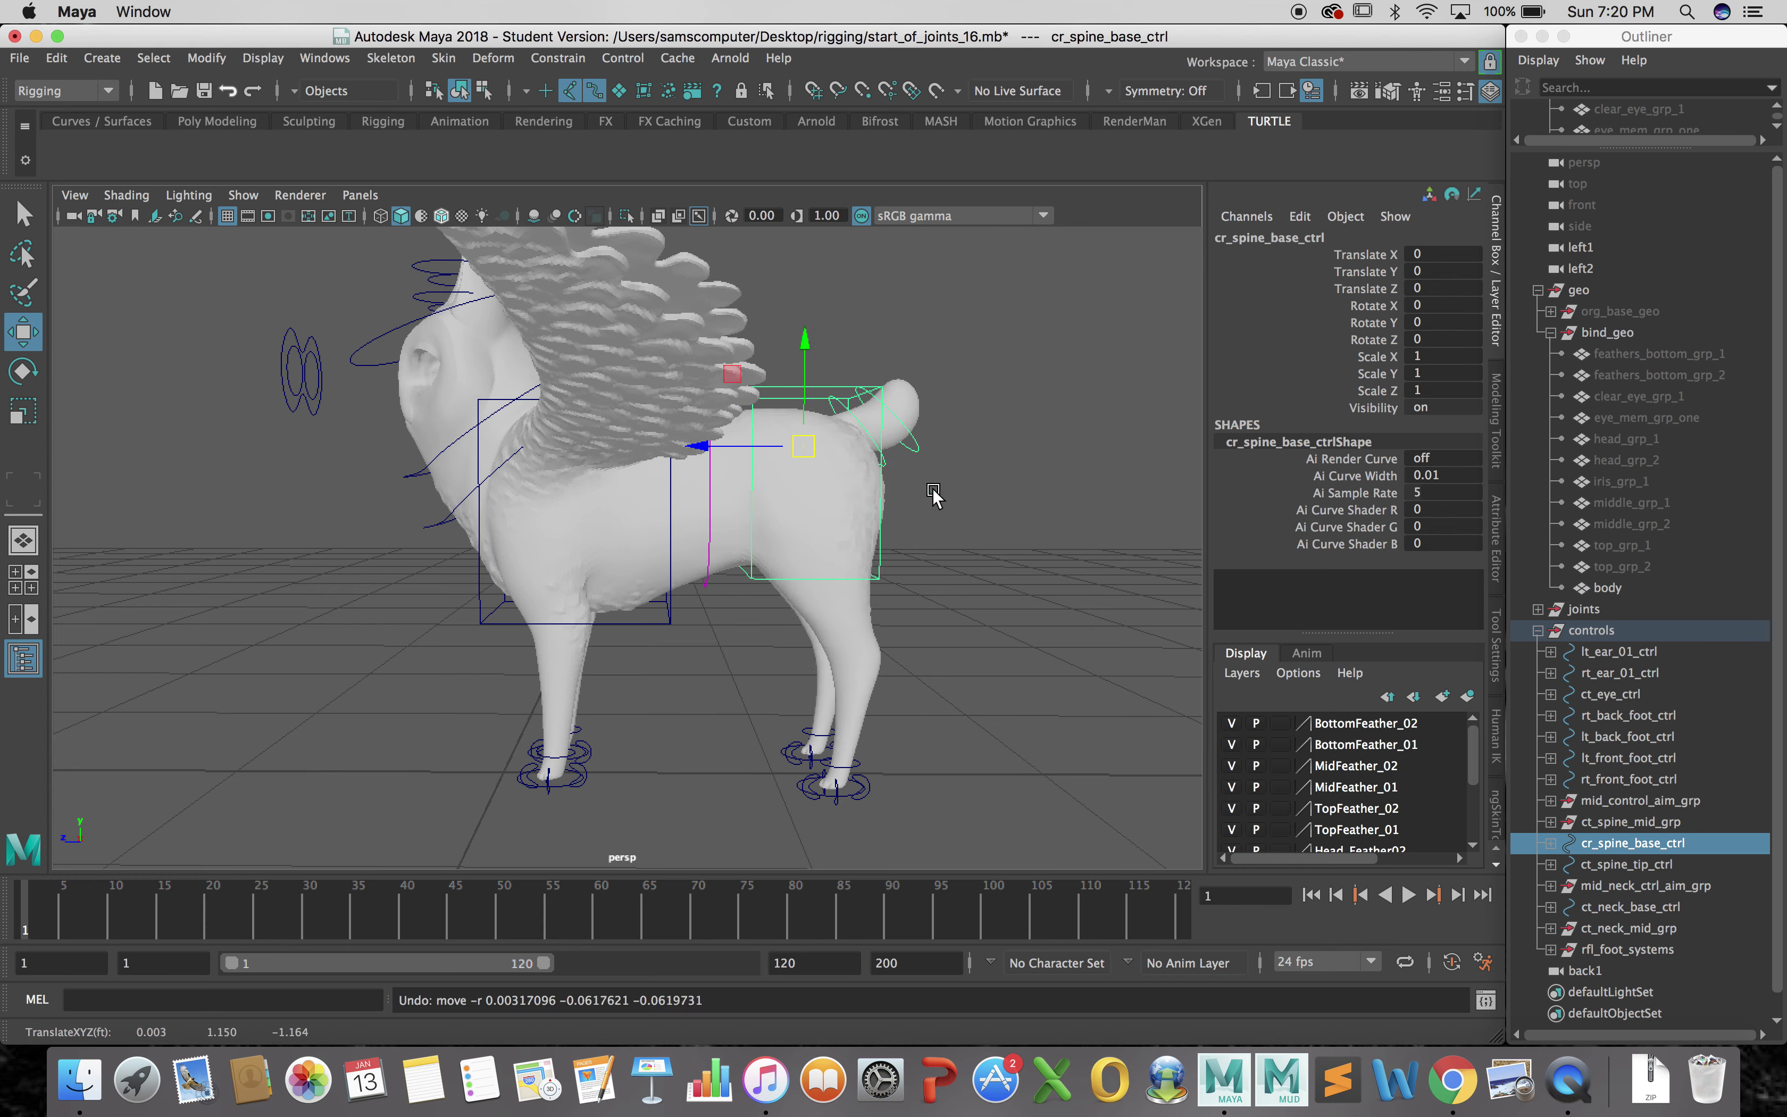
scroll(938, 499, "up", 8)
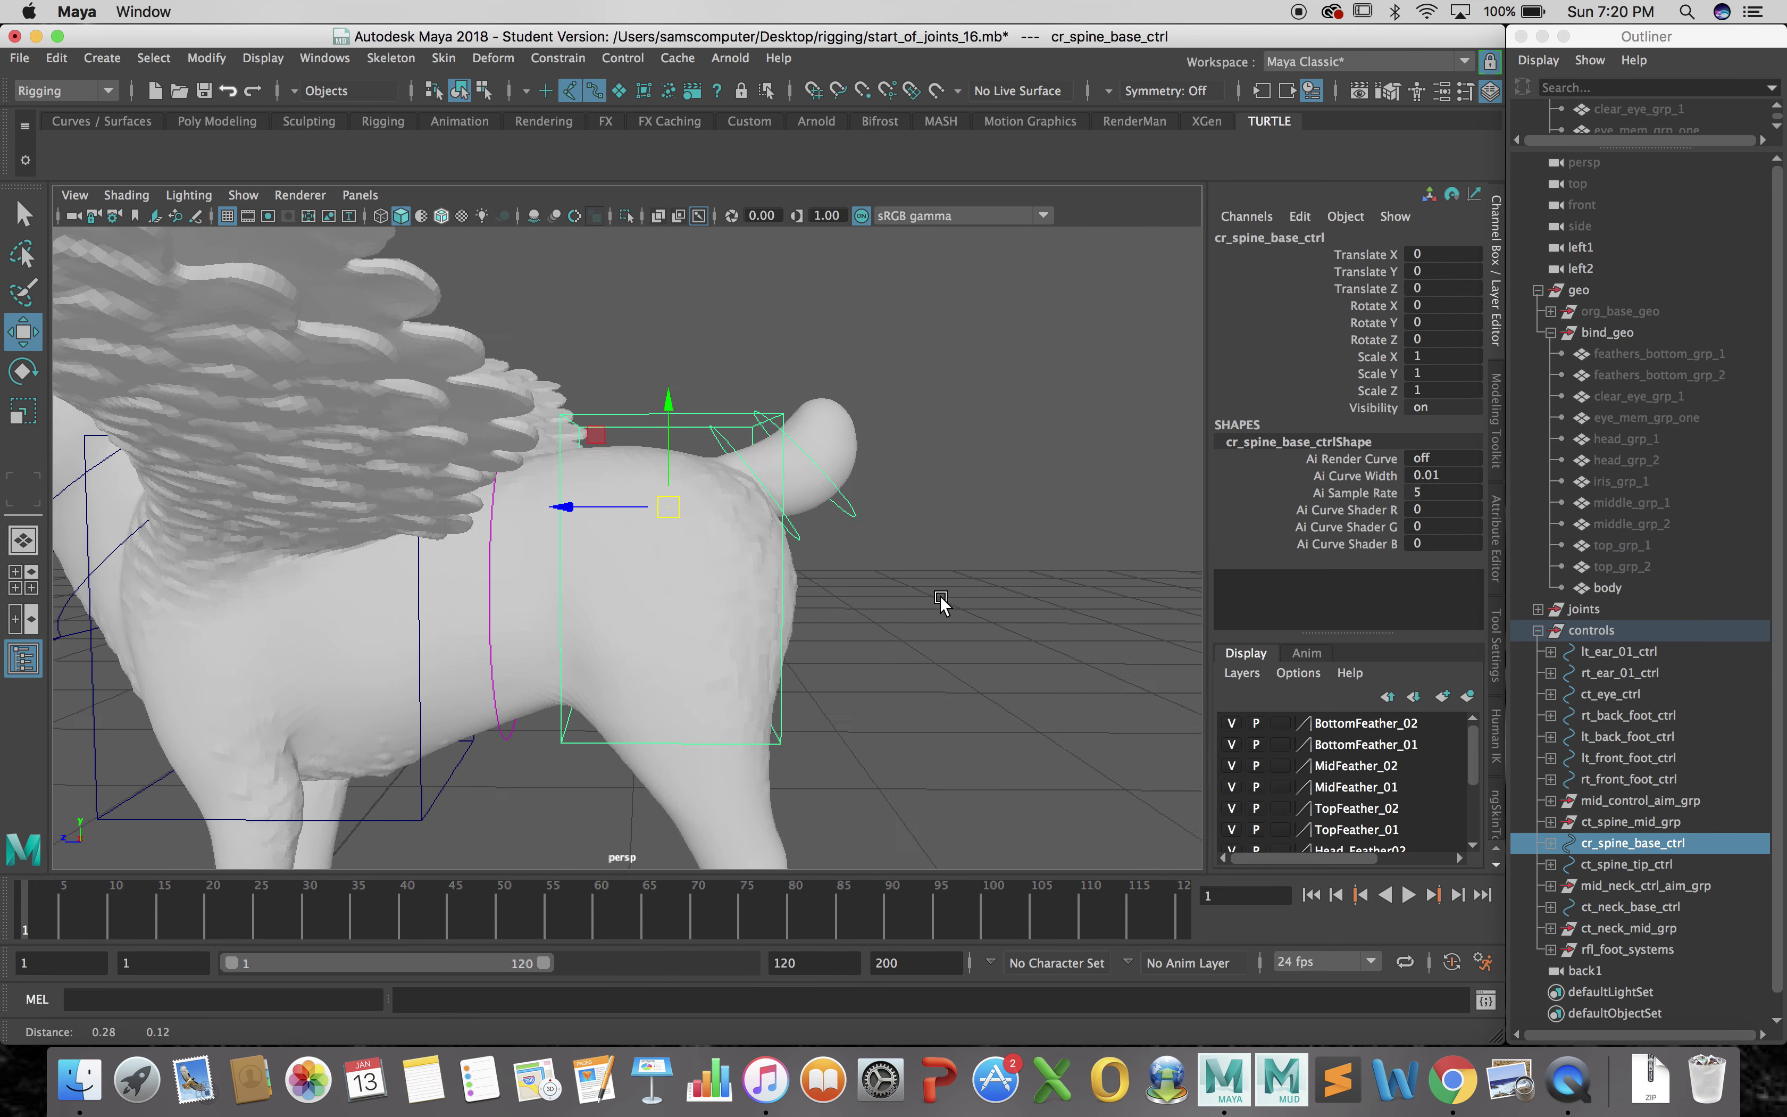
scroll(941, 602, "up", 6)
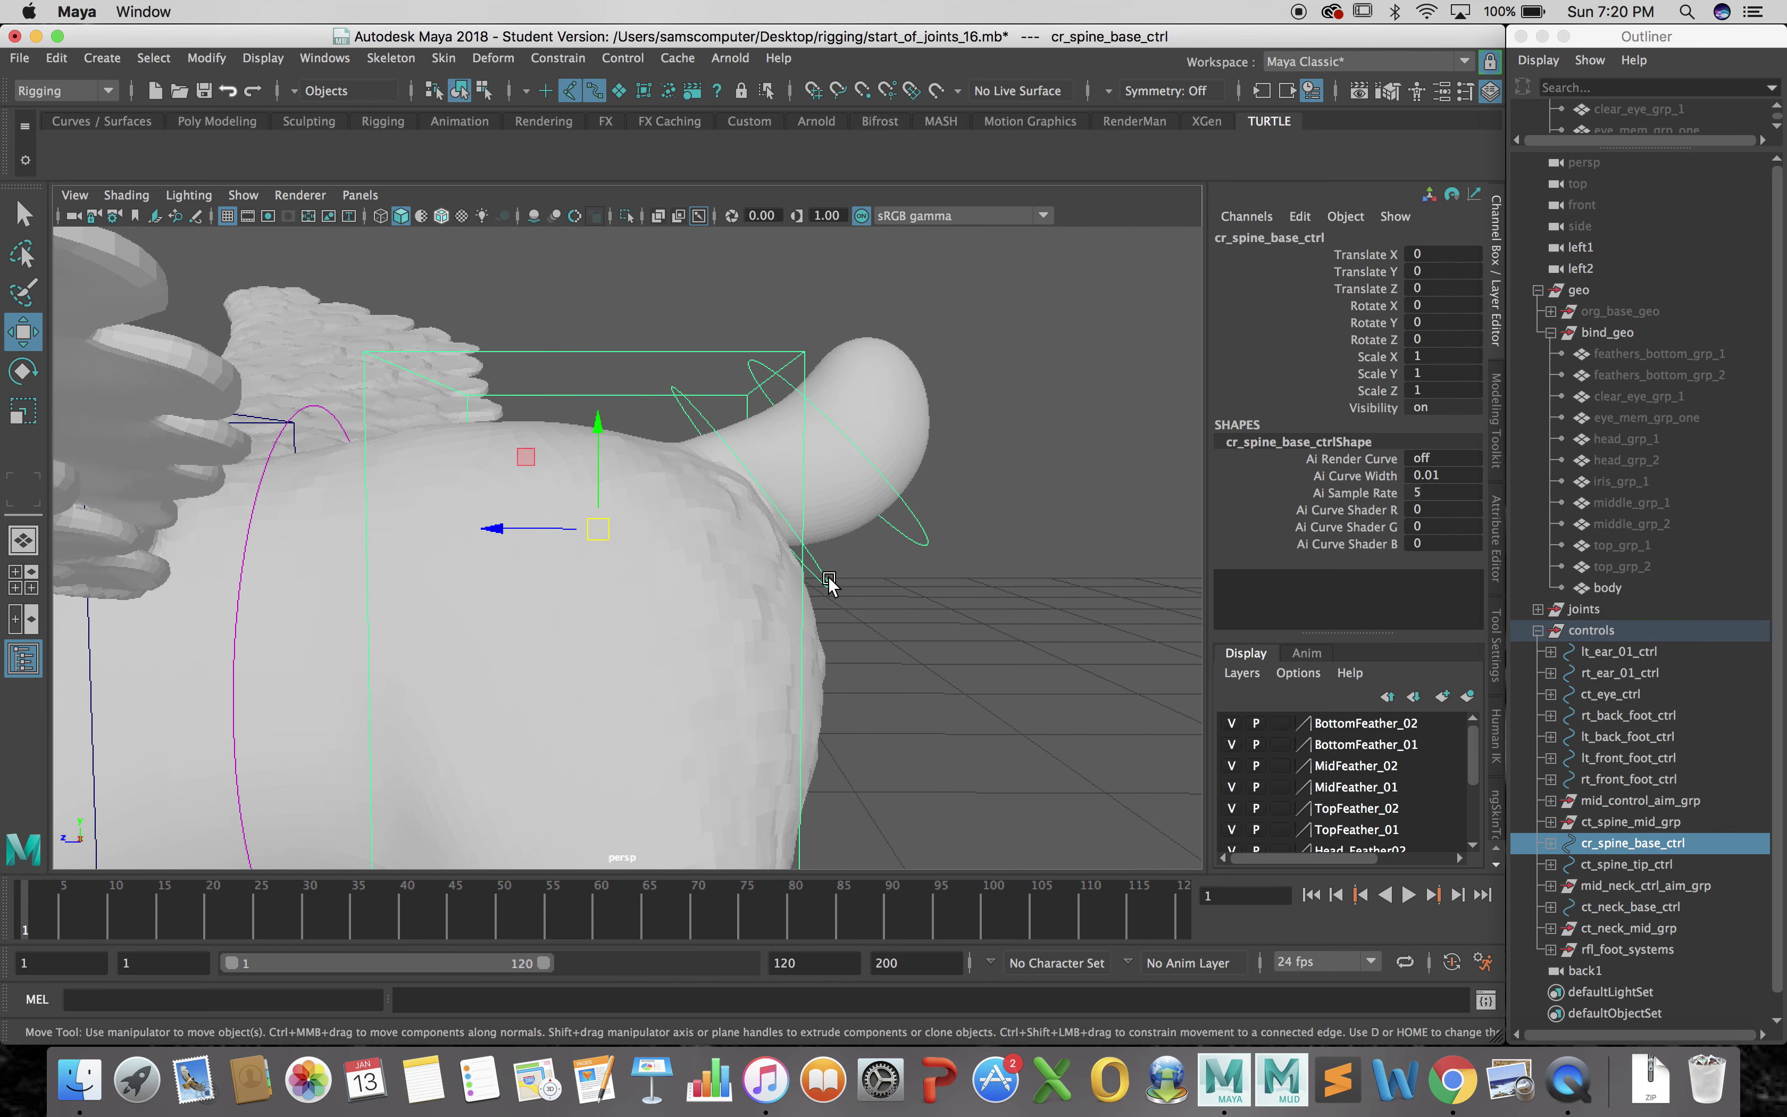
Rotate ct_tail_01_ctrl to bend the tail base, undo it, and bend it about 8.877 degrees
left_click(827, 575)
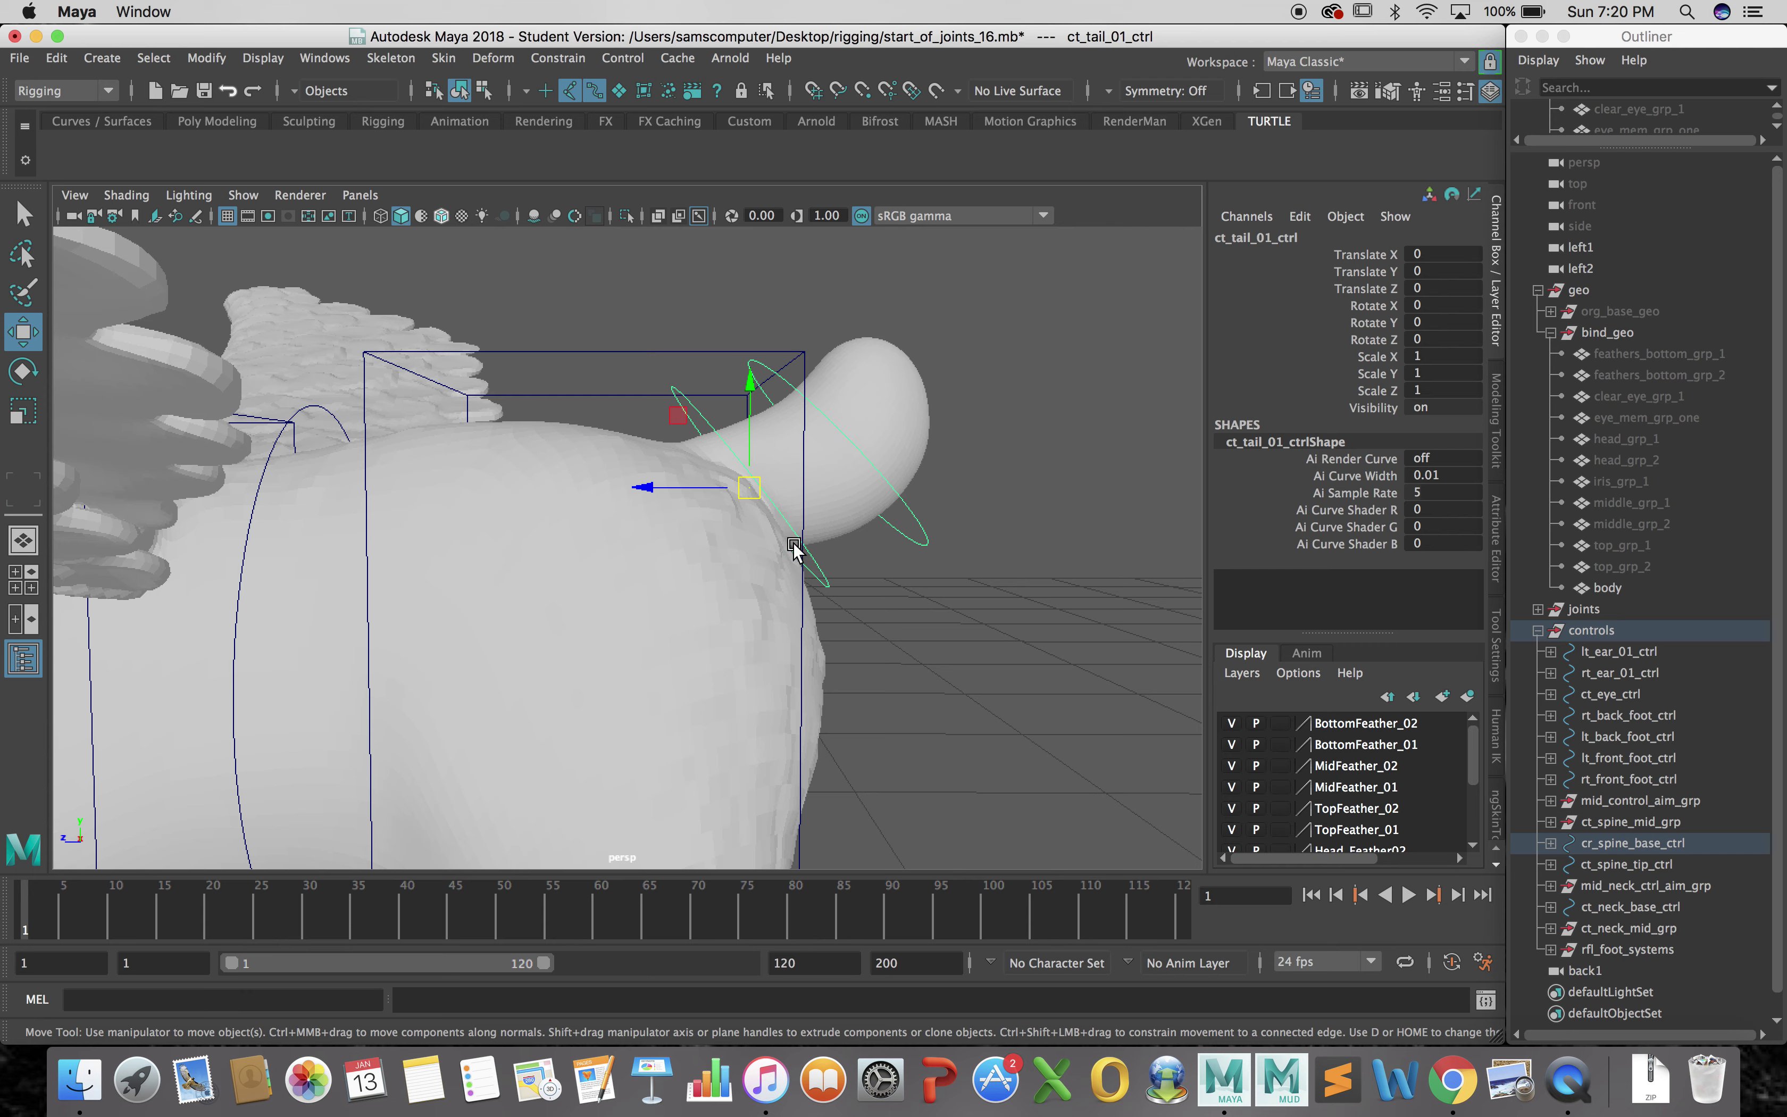
key("r")
key("e")
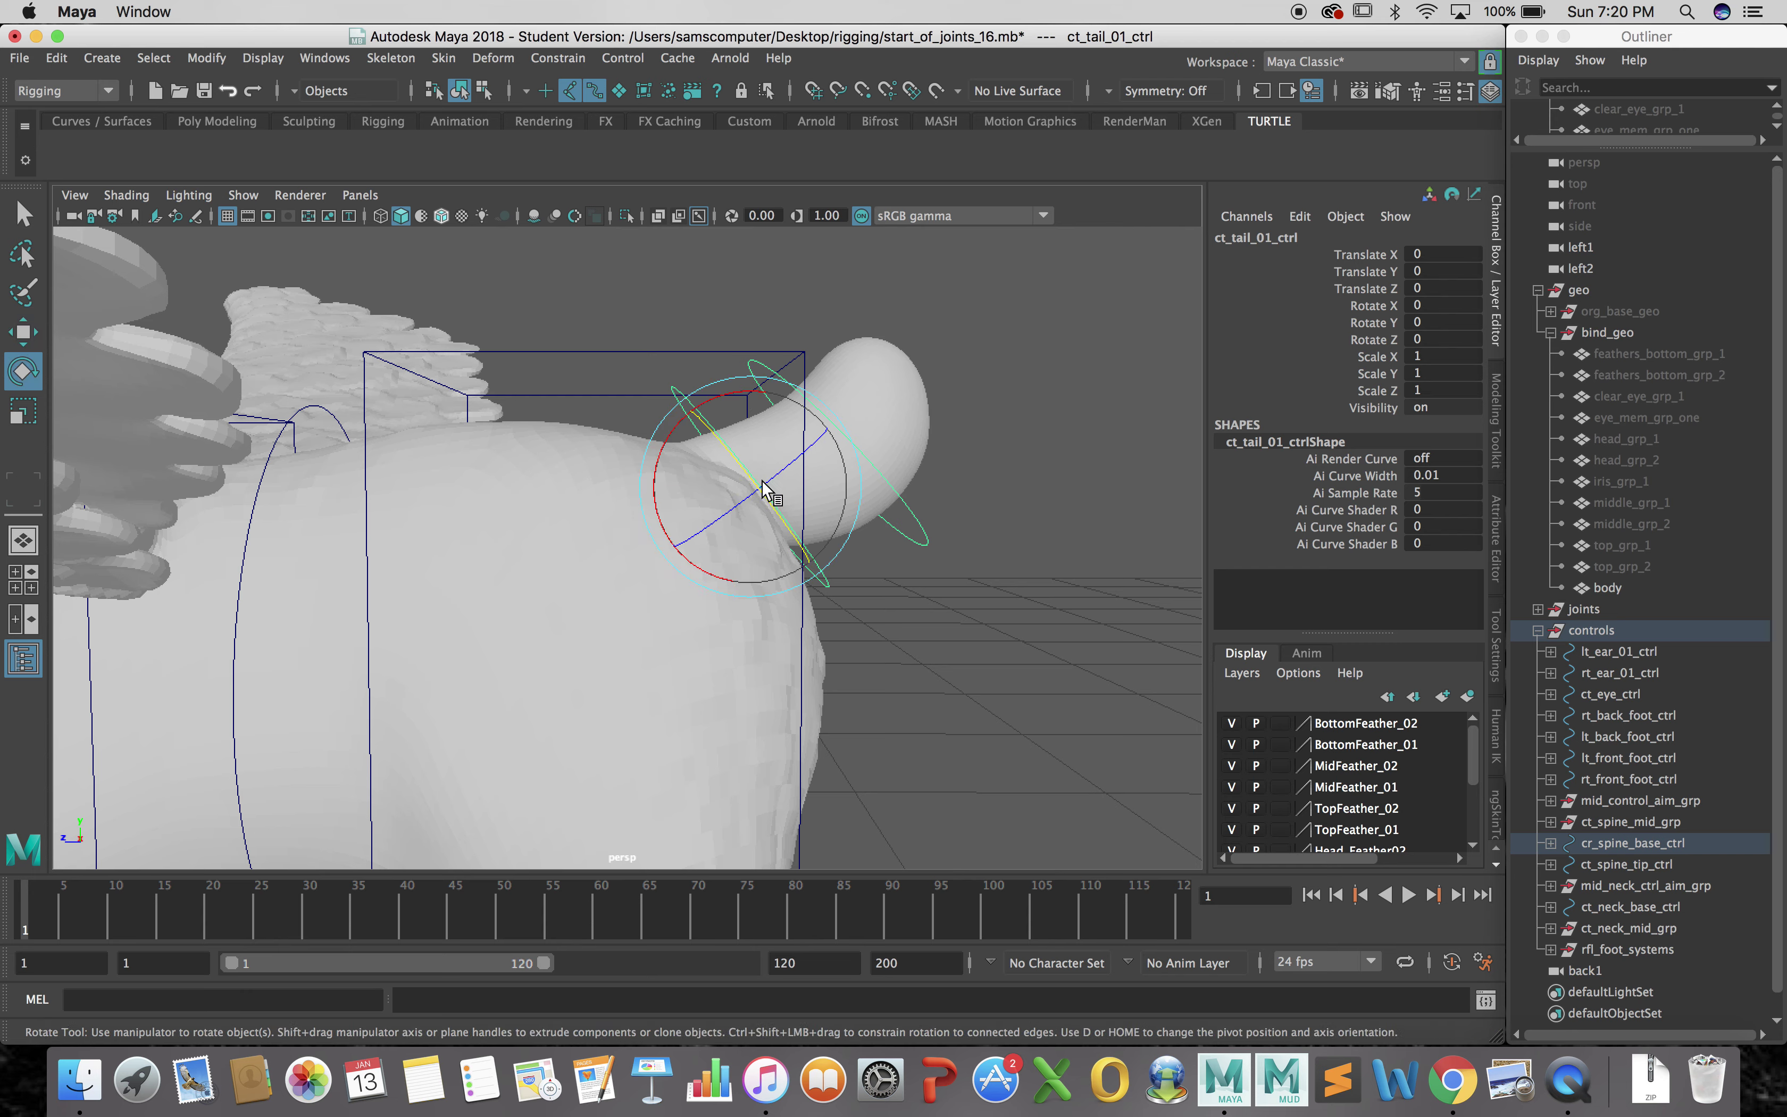
left_click_drag(654, 489, 869, 425)
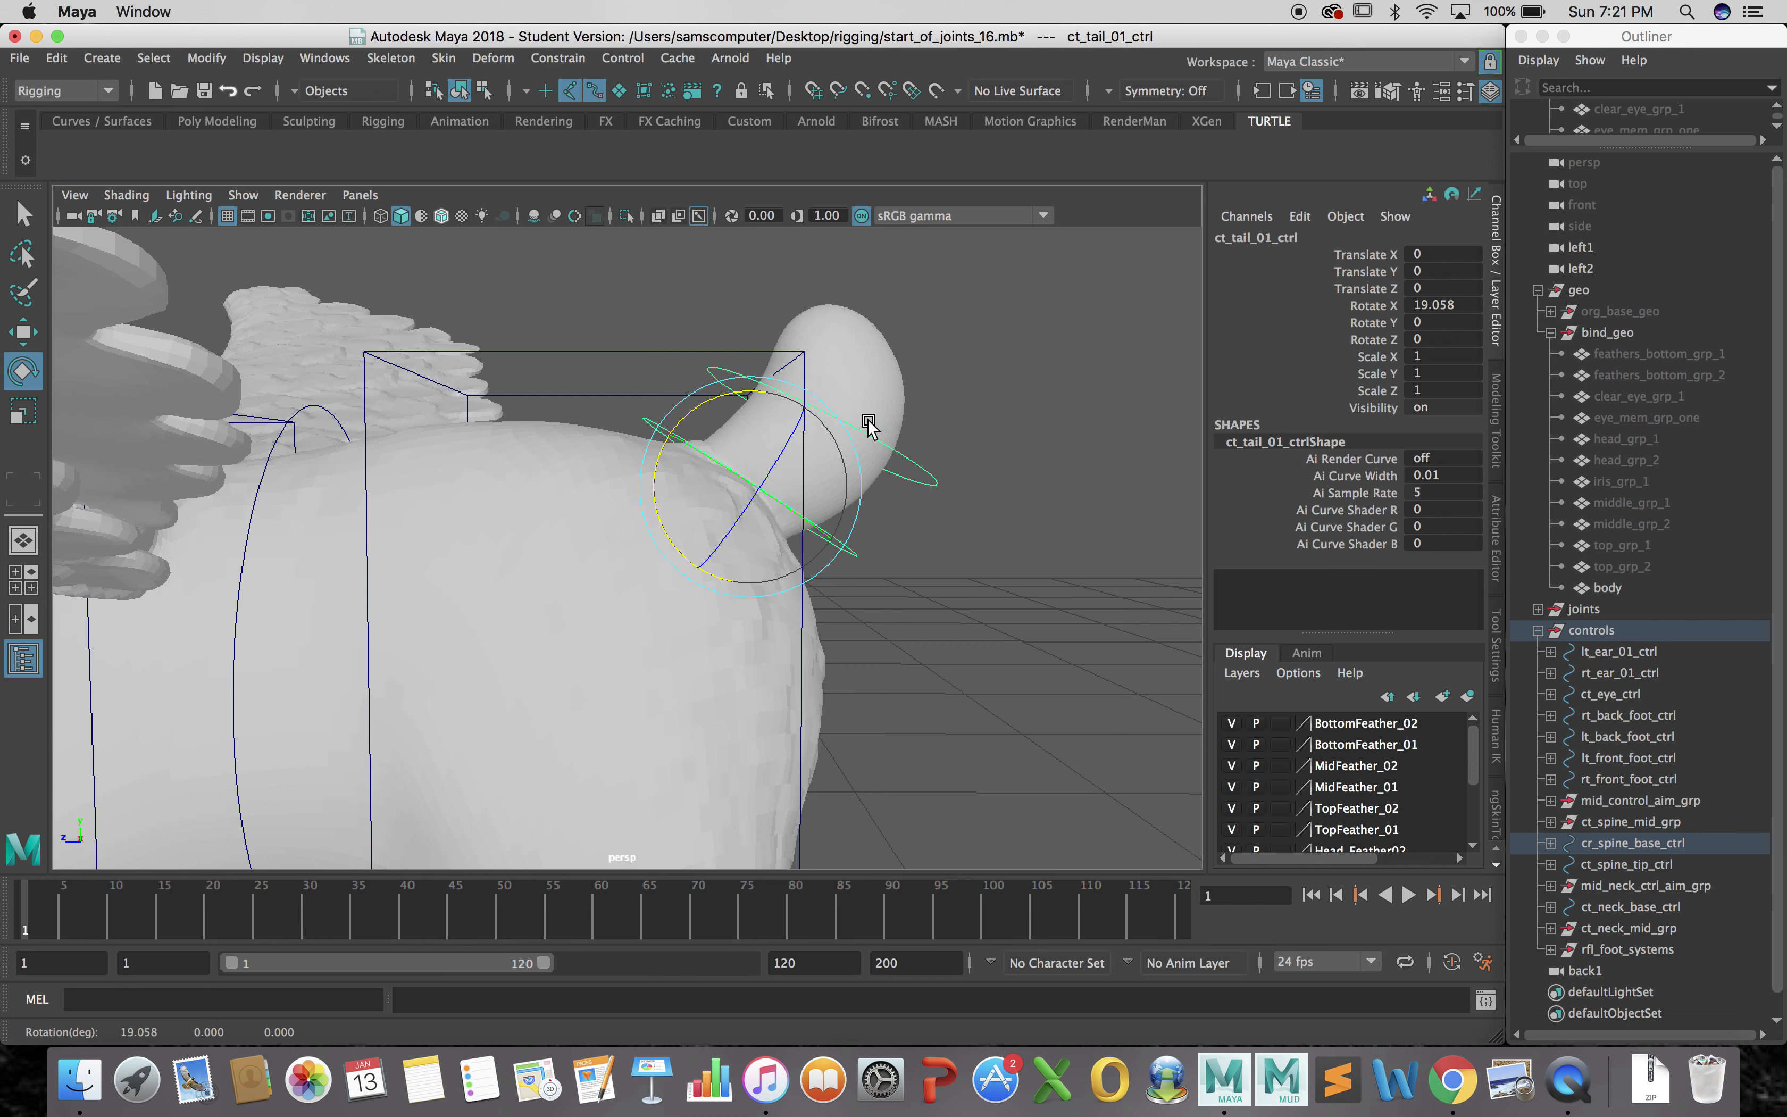
left_click(909, 475)
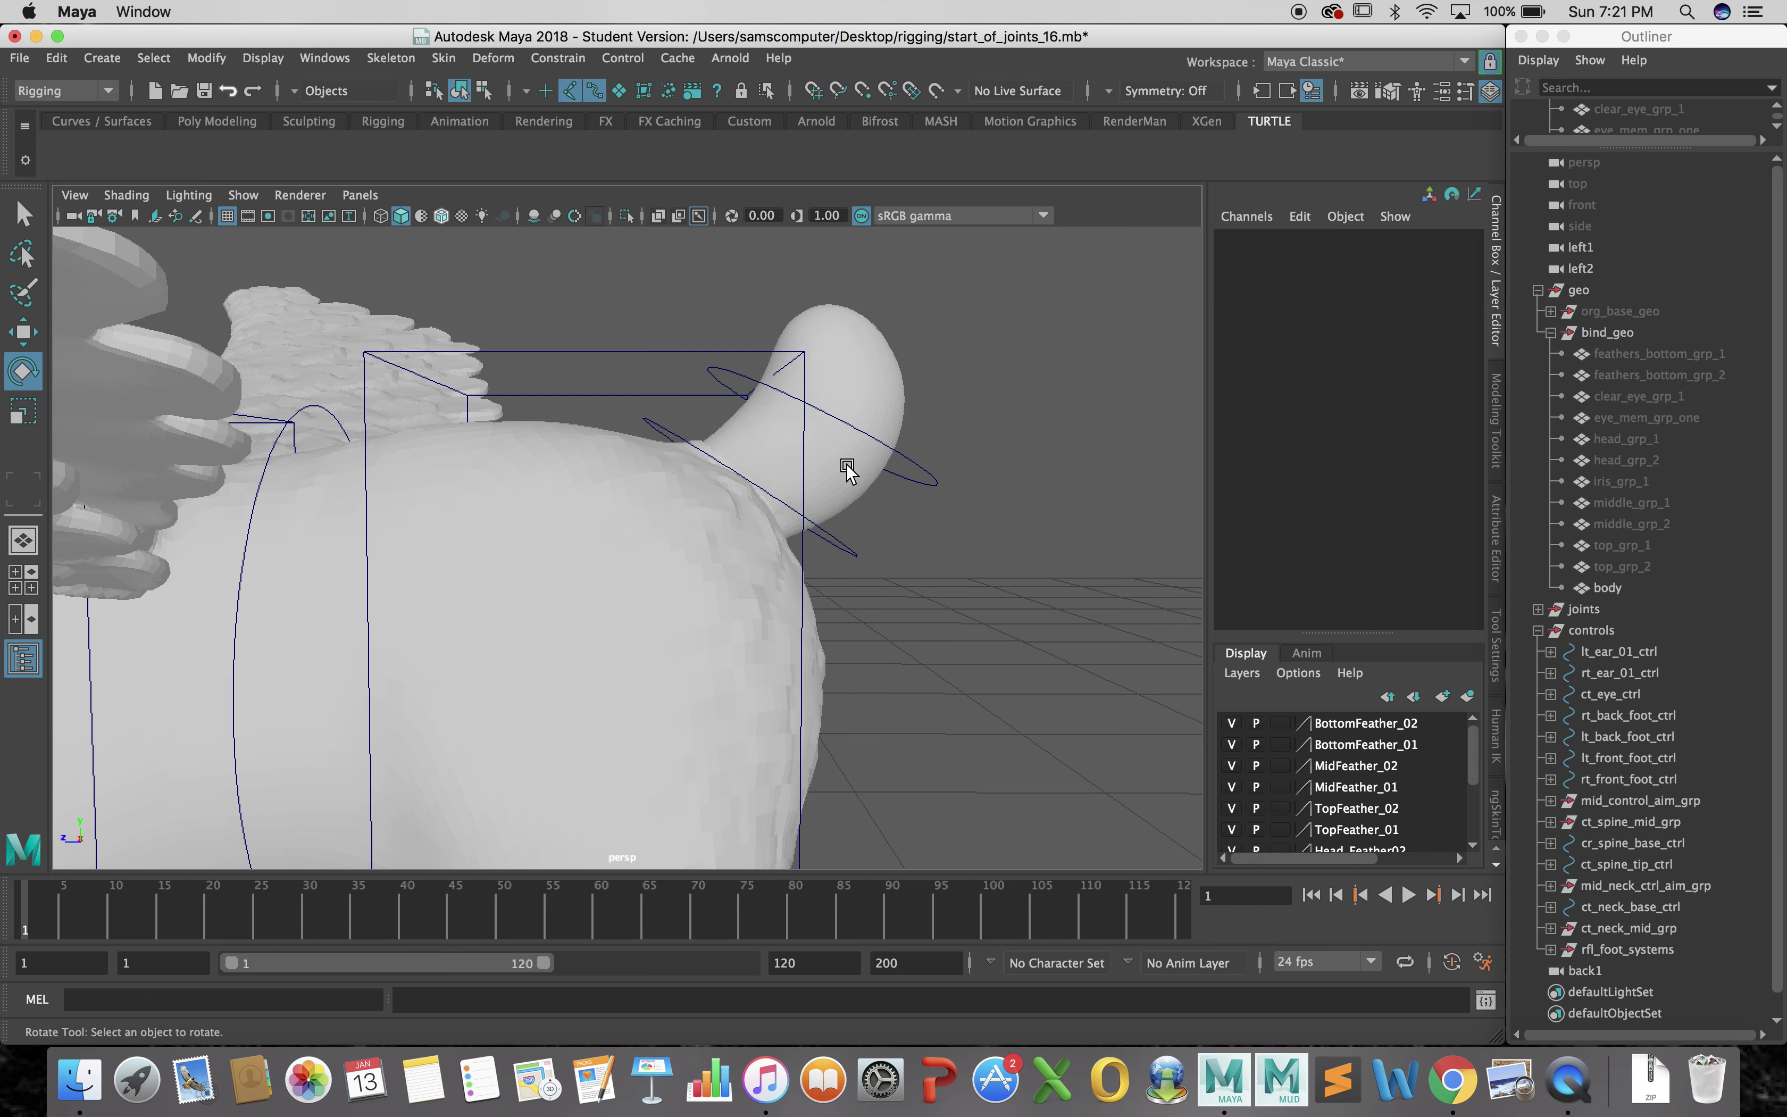
key("z")
key("z")
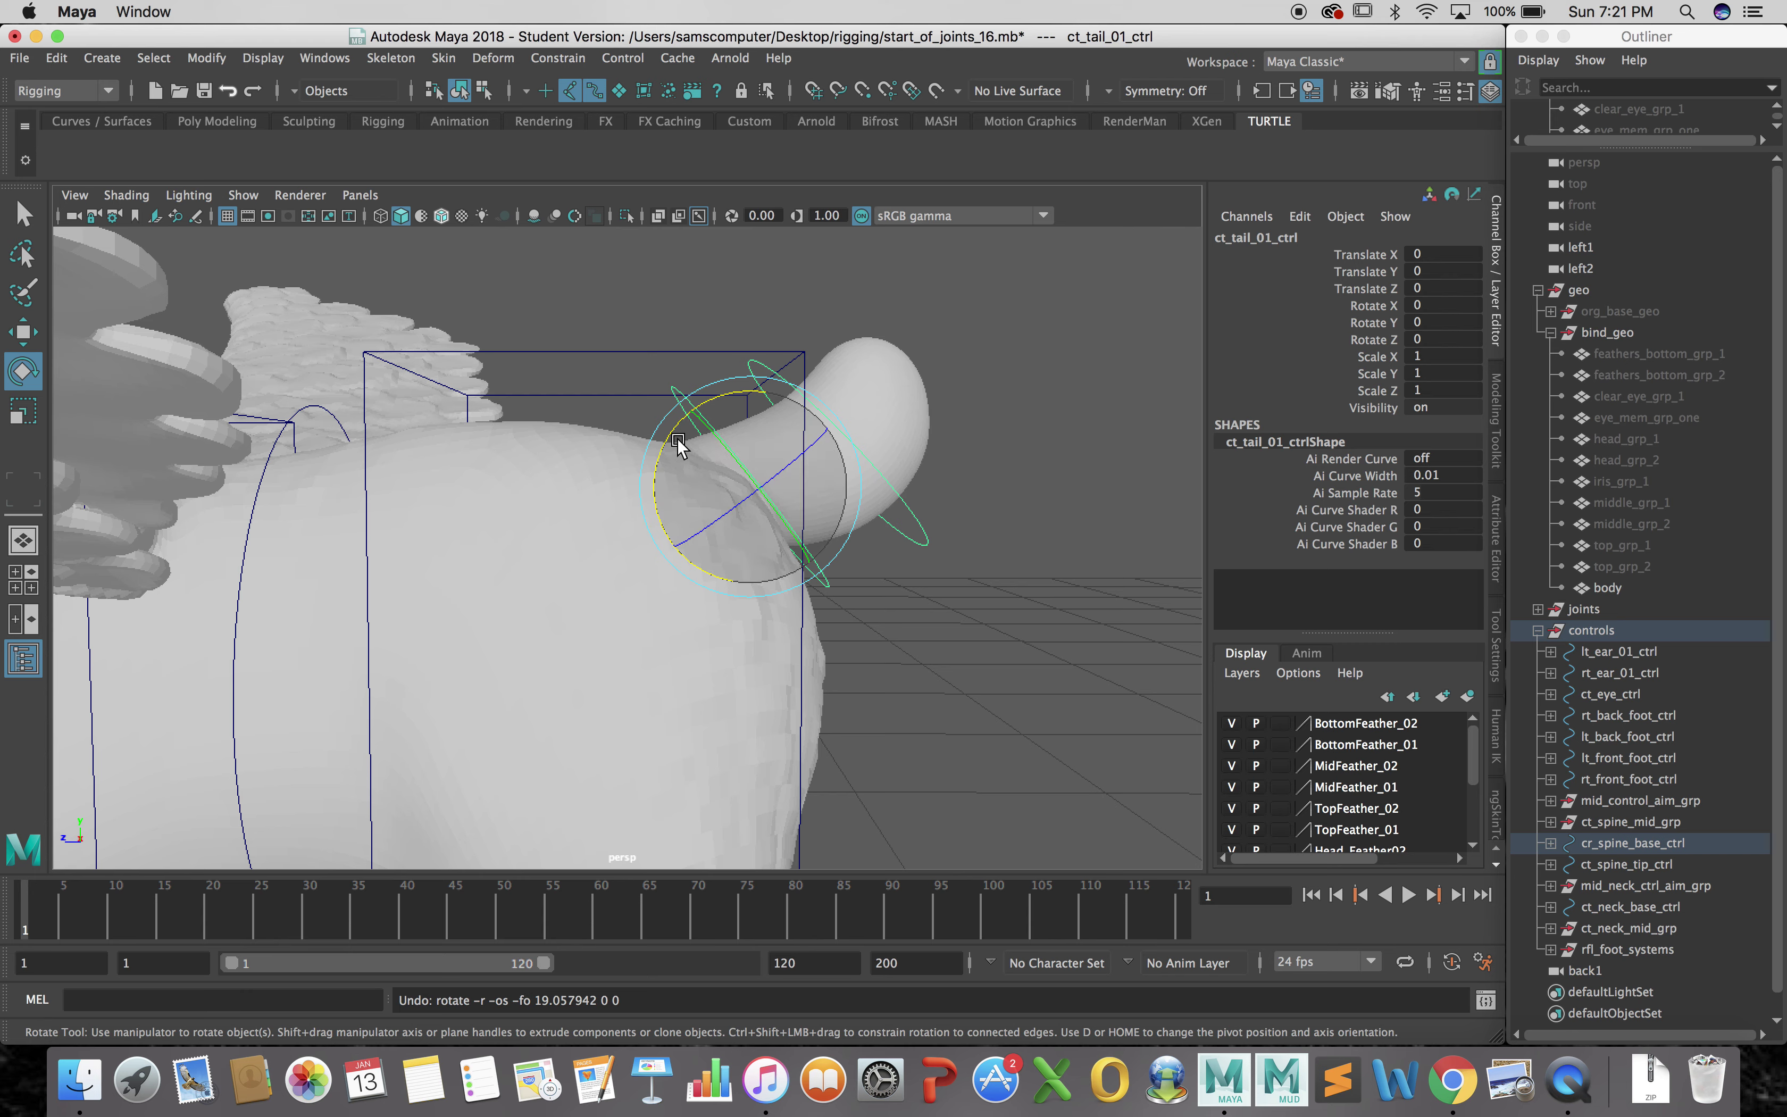
left_click_drag(679, 443, 952, 405)
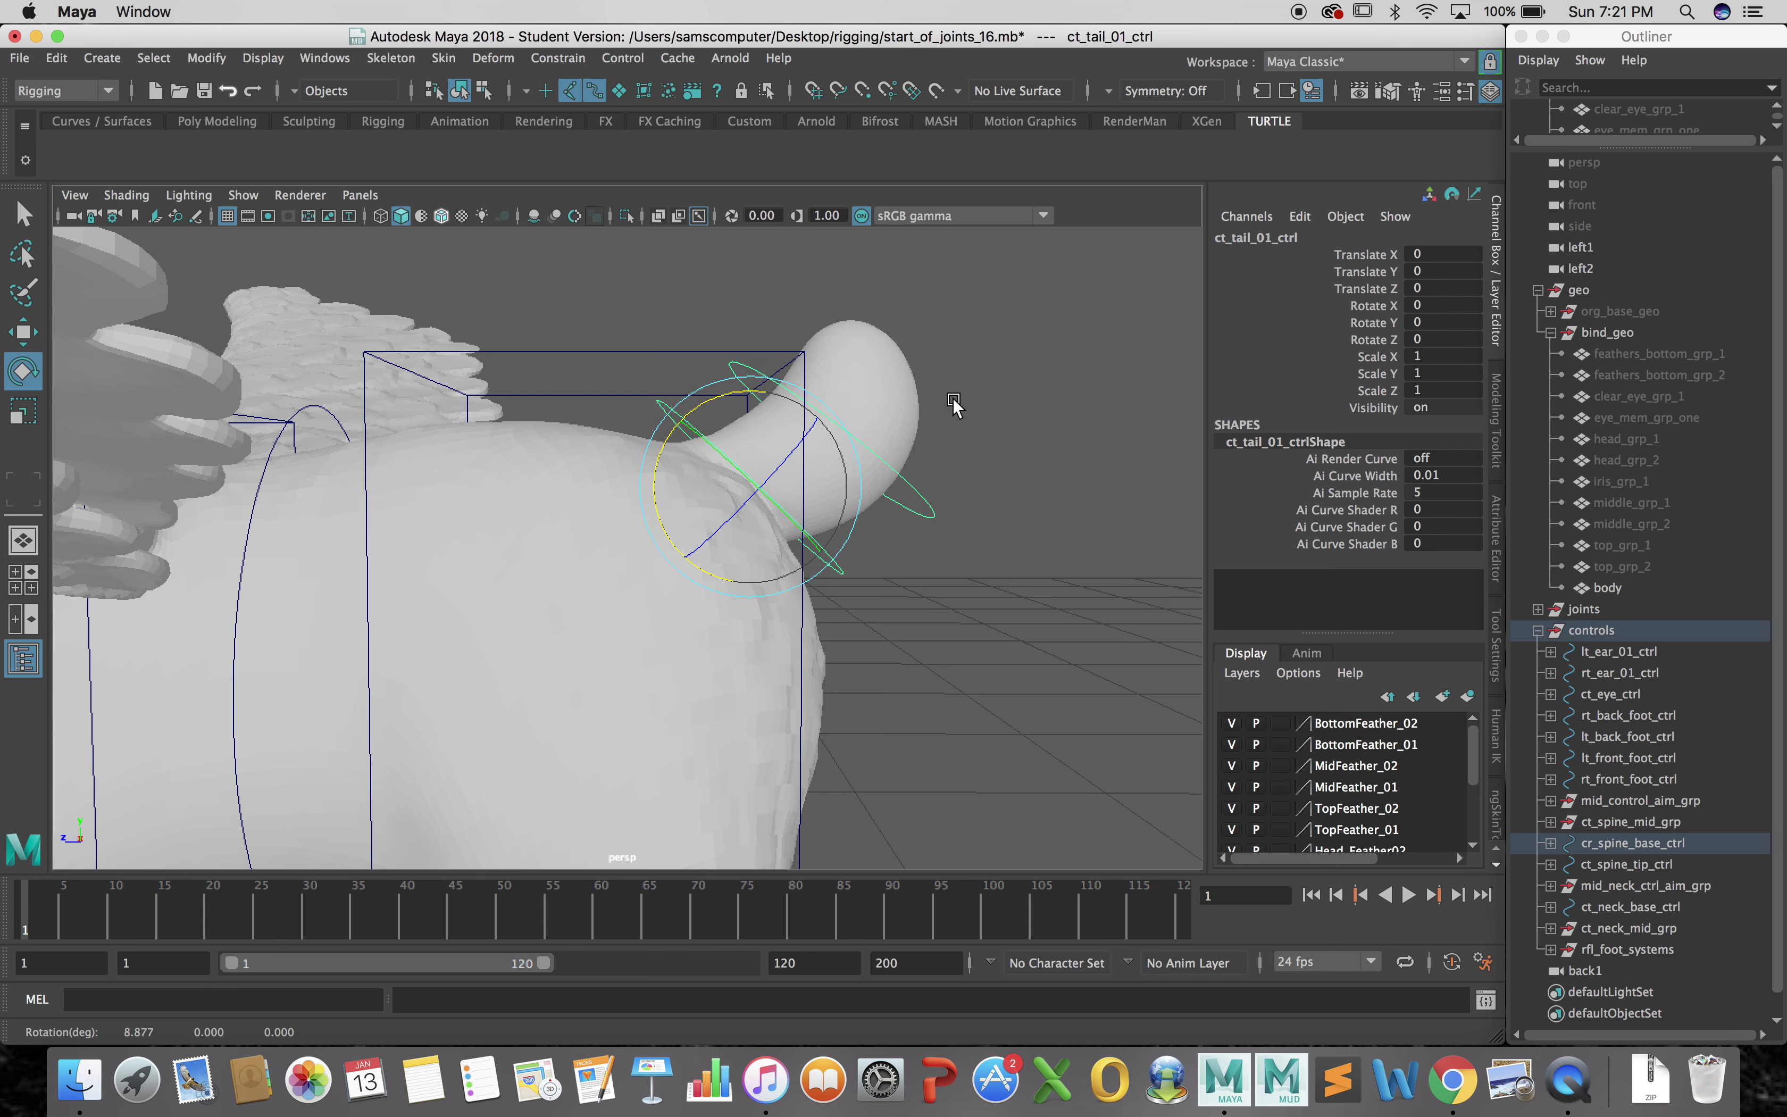
Rotate ct_tail_02_ctrl 16.516 degrees, undo the tail rotations, and reframe on the body and legs
left_click(820, 484)
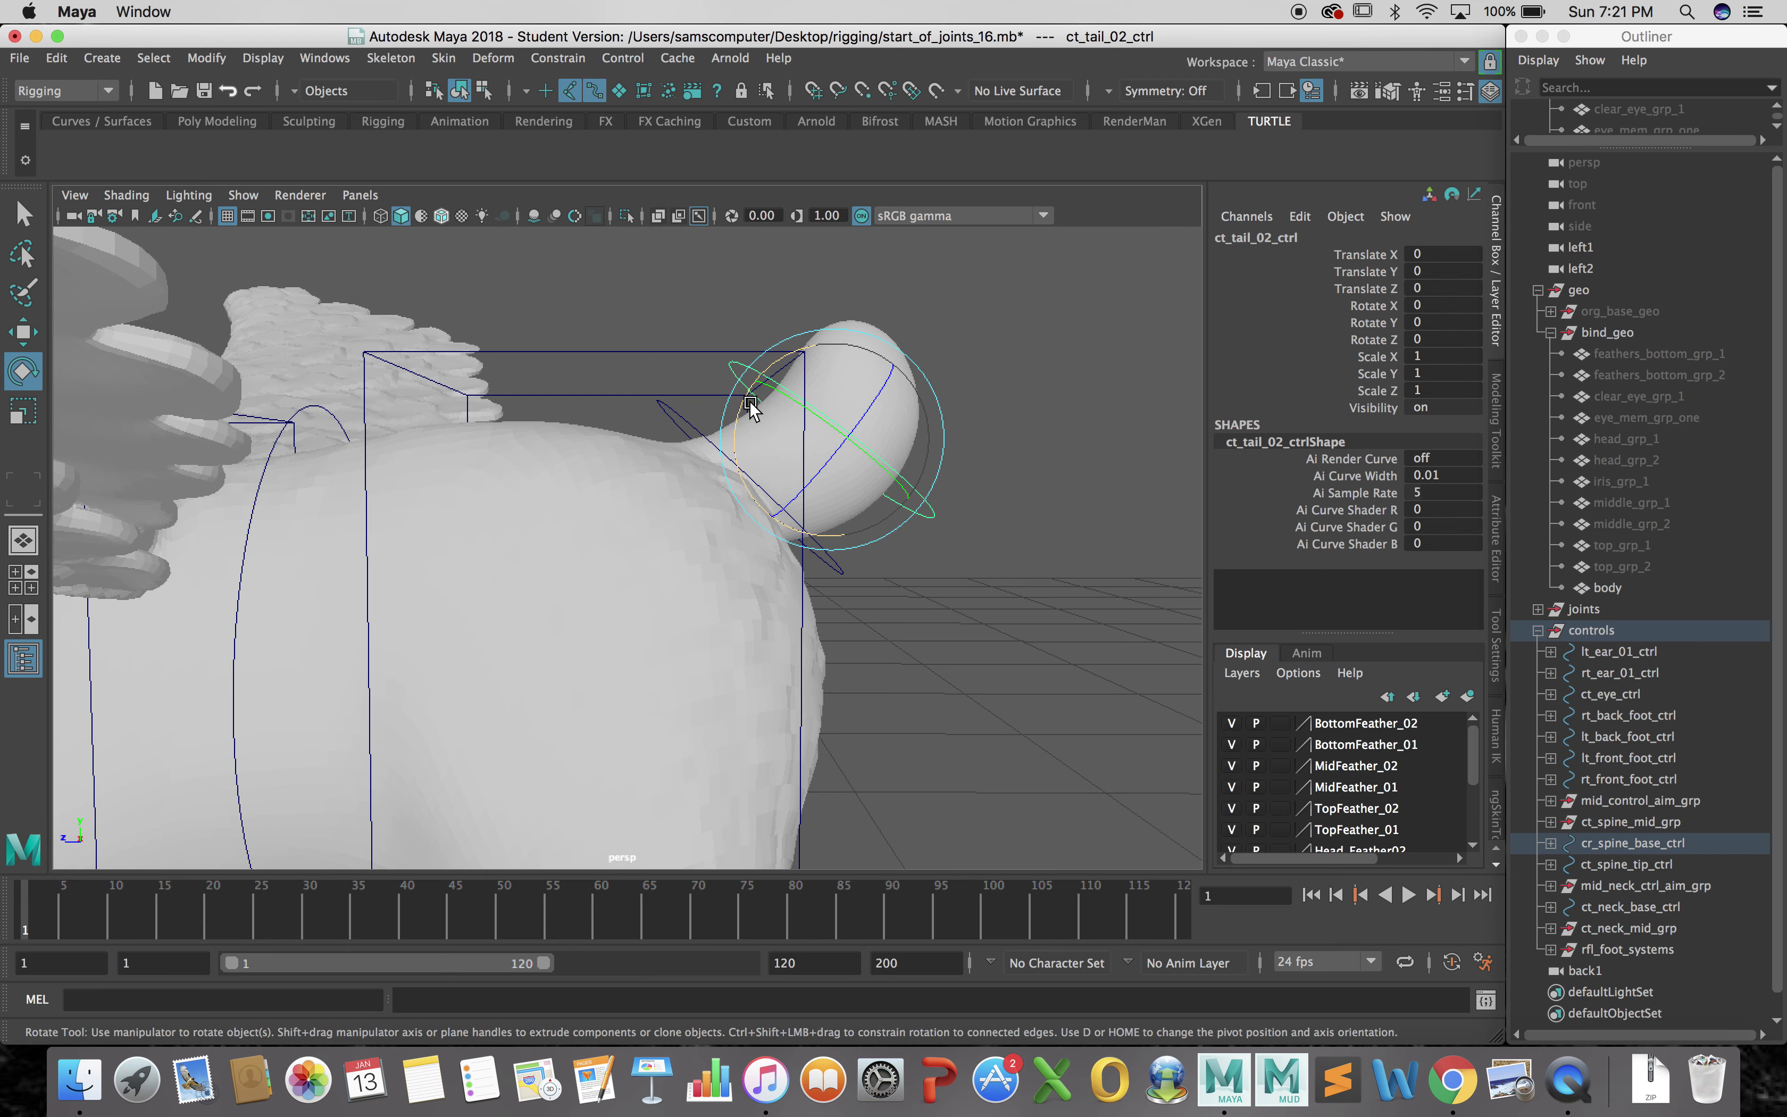
left_click_drag(742, 410, 742, 435)
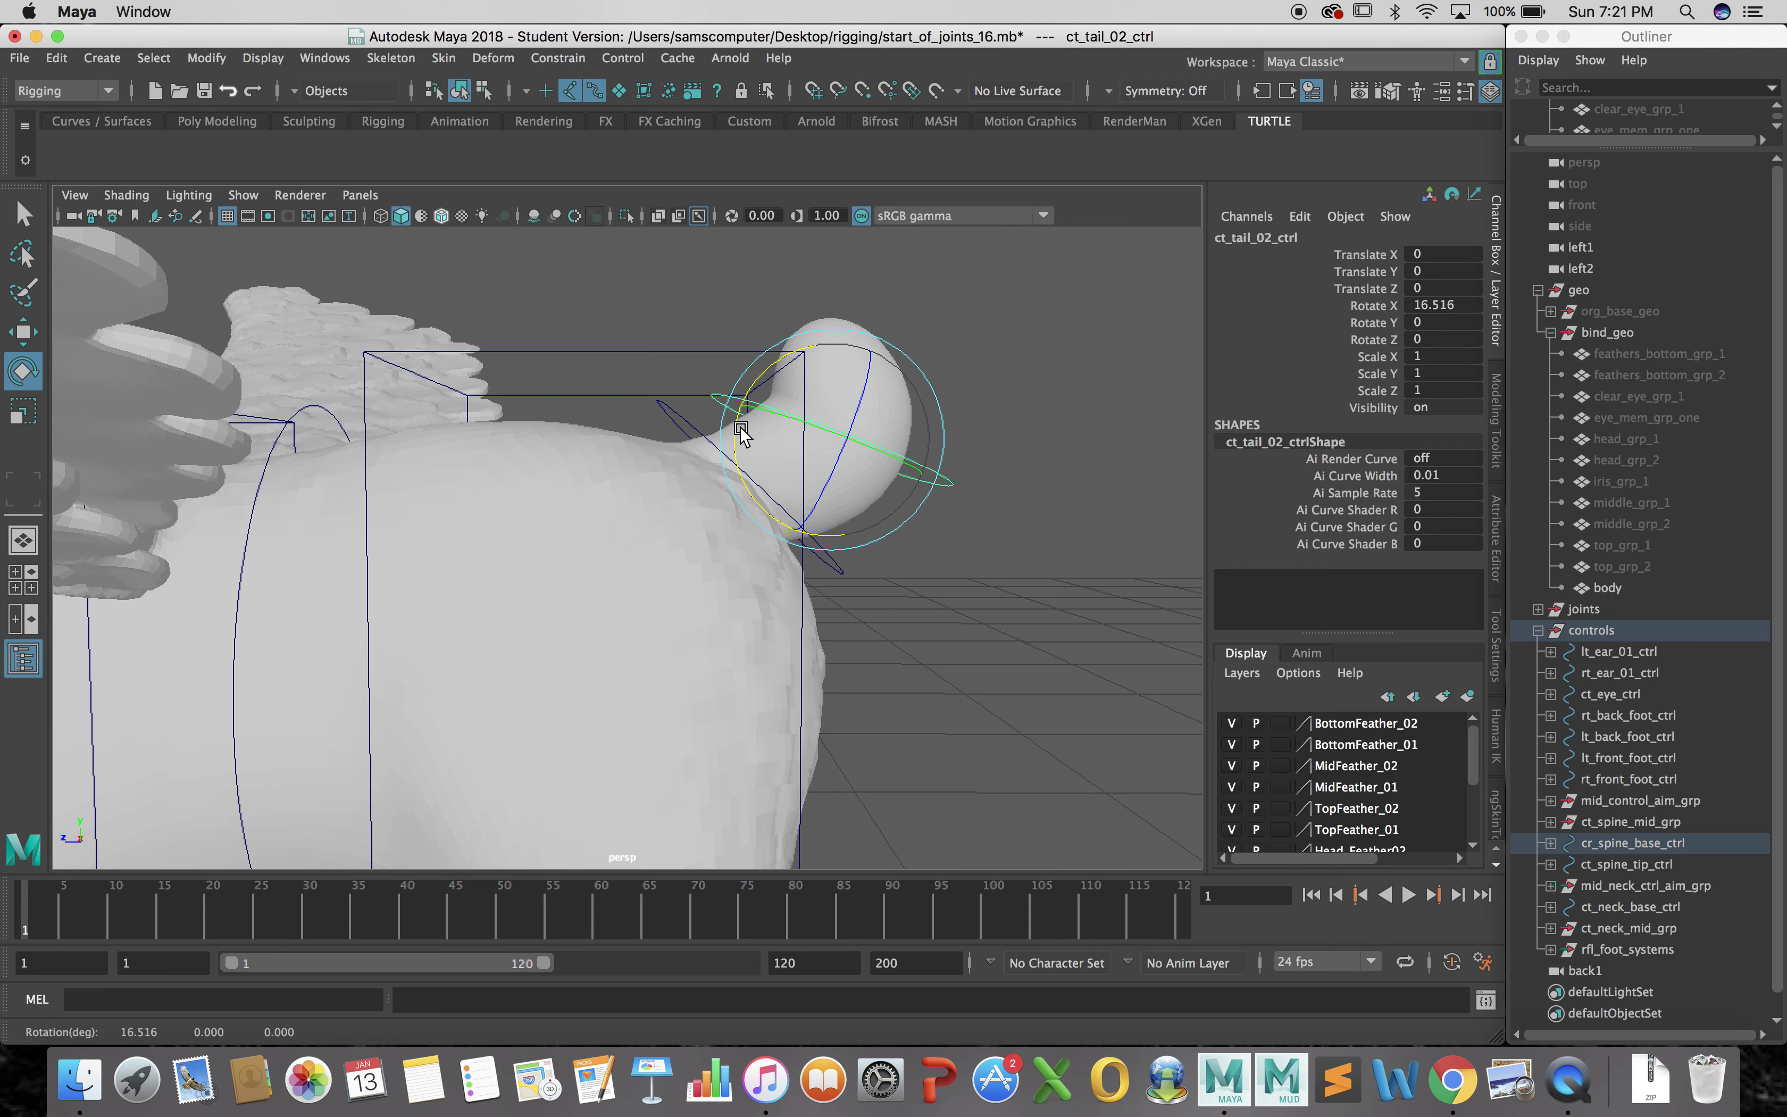
key("ctrl+z")
key("ctrl+z")
key("ctrl+z")
key("ctrl+z")
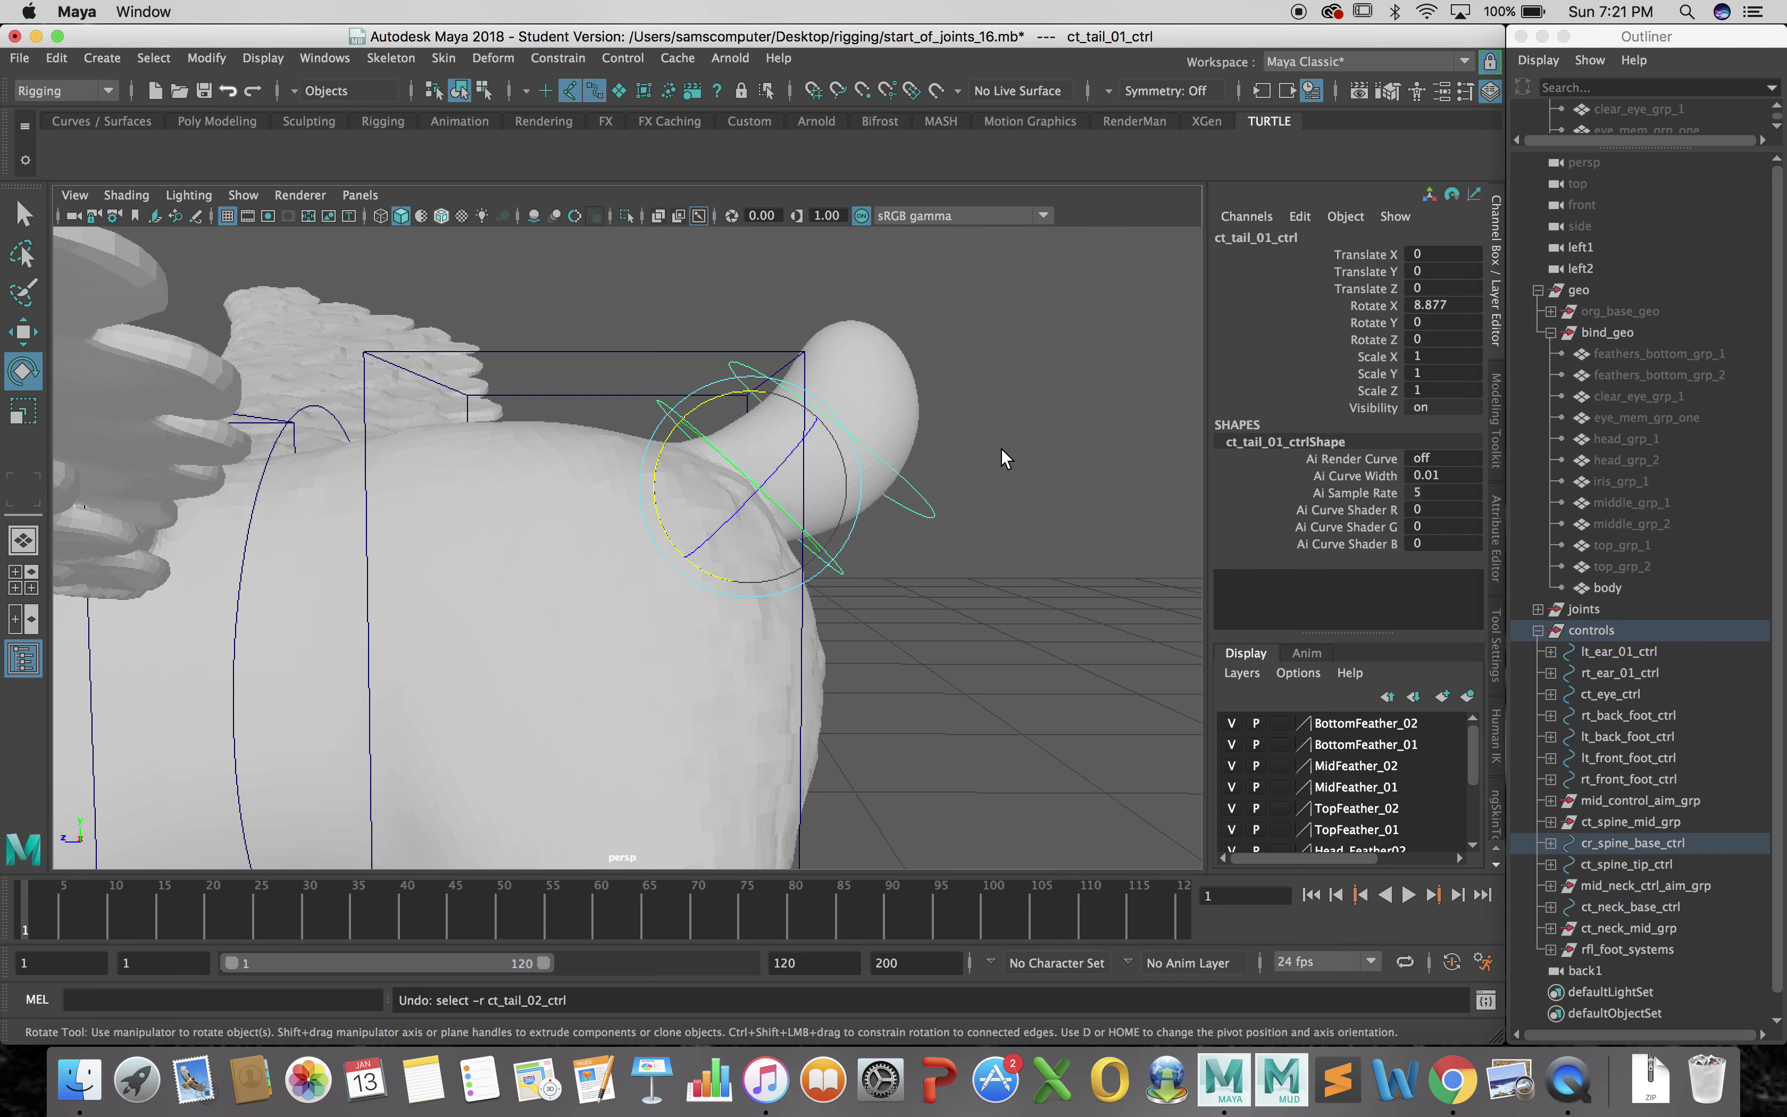
left_click_drag(1009, 587, 790, 573, "alt")
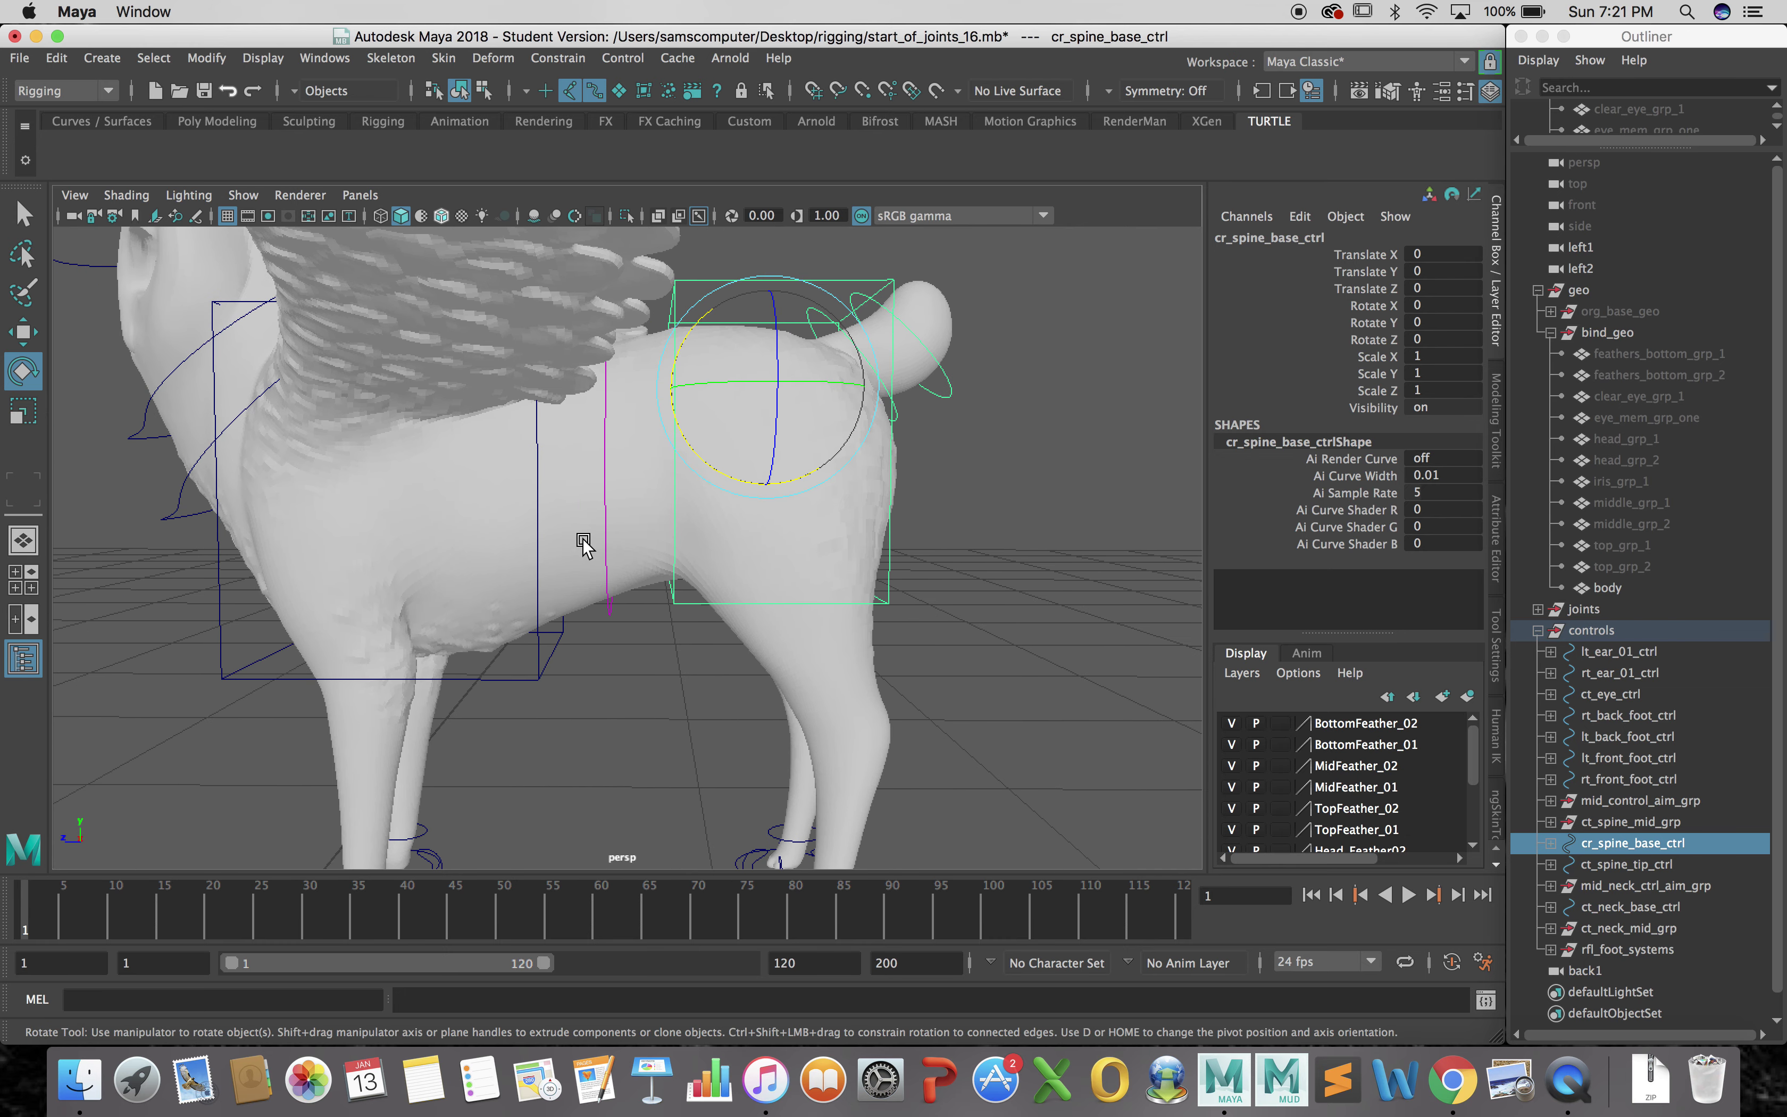
Raise ct_spine_mid_ctrl slightly with the Move tool, then undo the move
left_click(603, 531)
key("w")
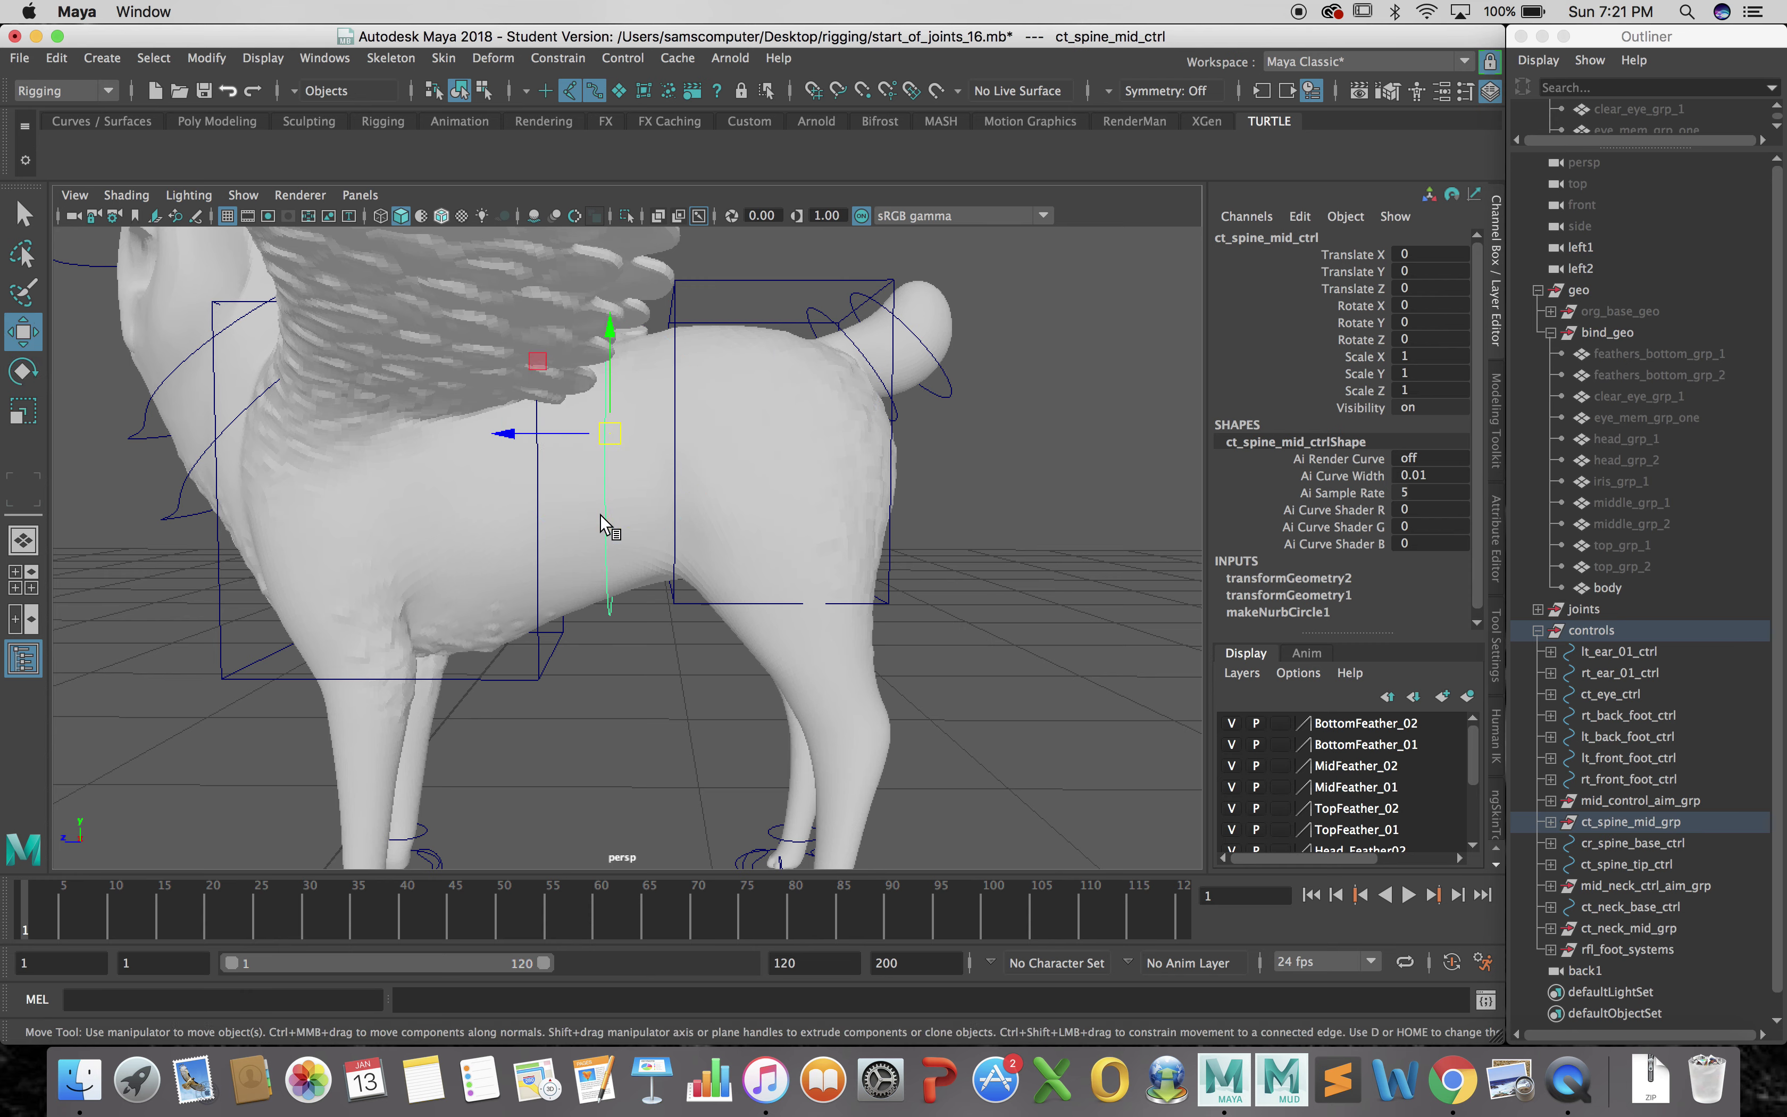
left_click_drag(609, 390, 613, 381)
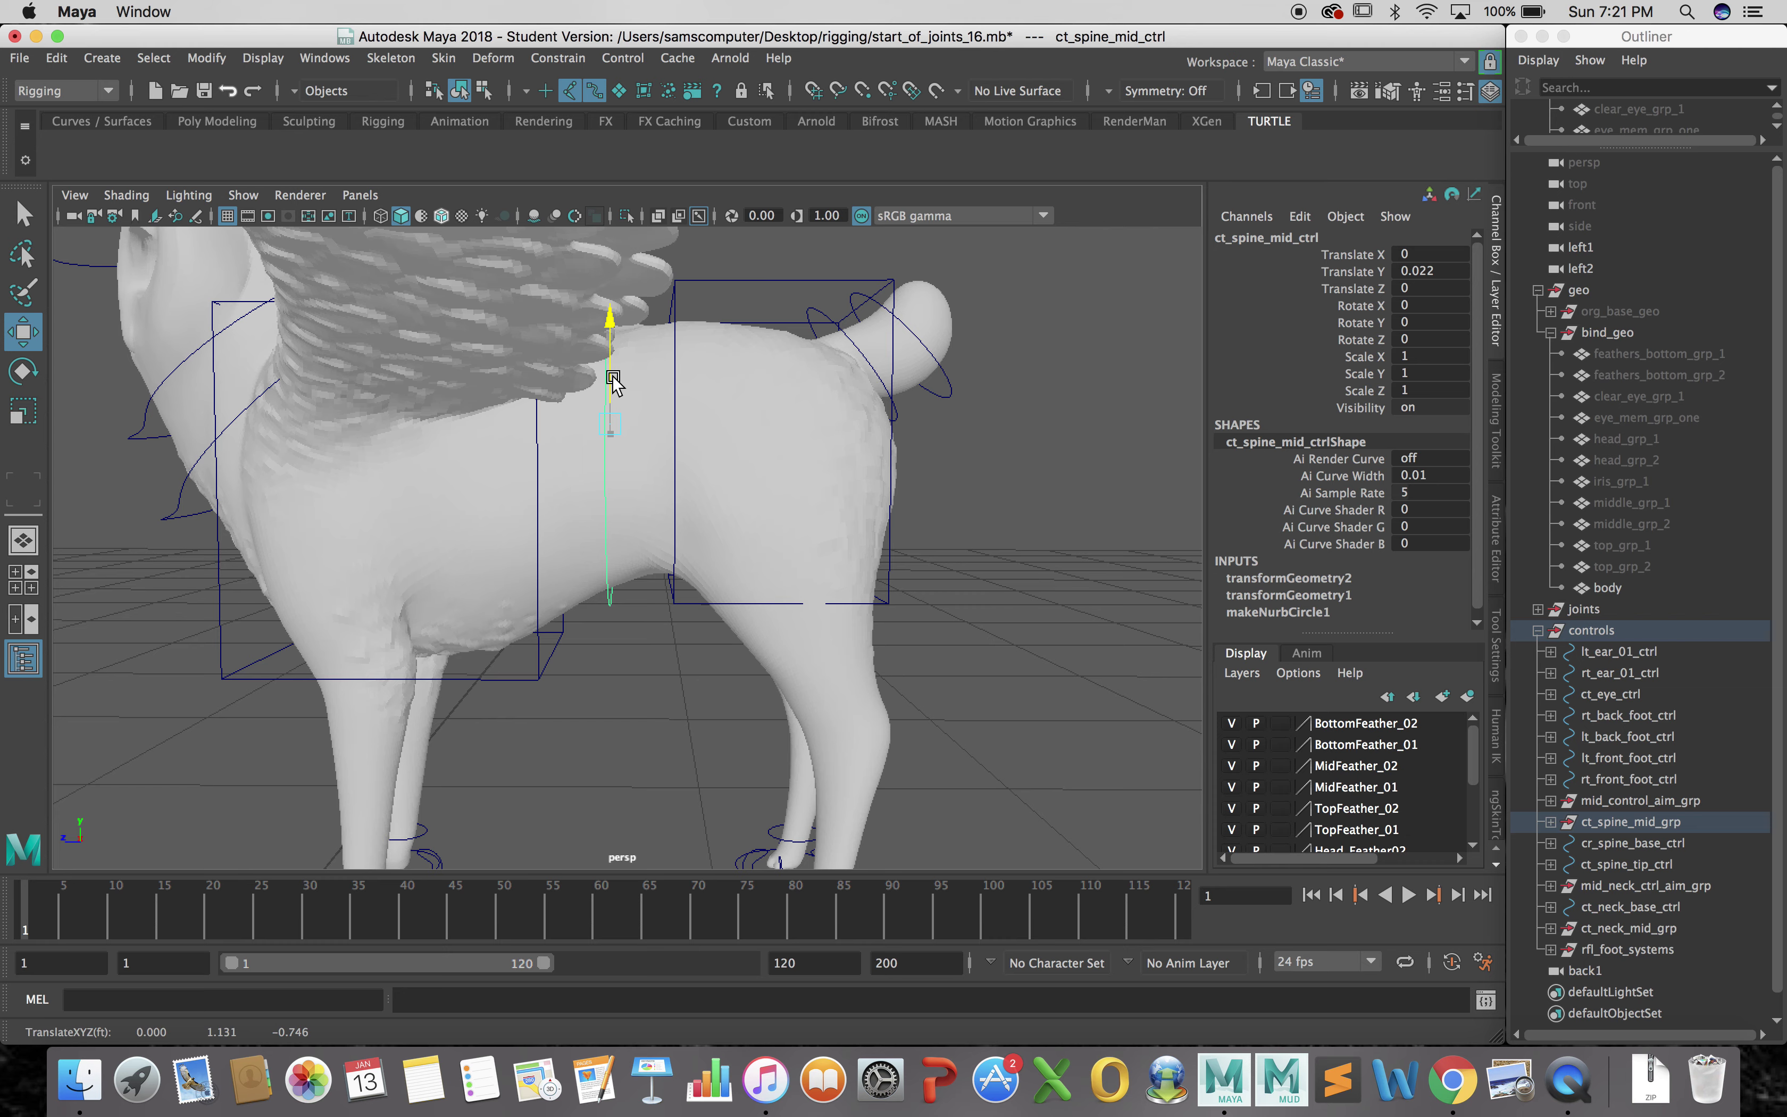
key("z")
Move ct_spine_tip_ctrl to shift the chest and feathers, then reset its translation to zero
left_click(546, 676)
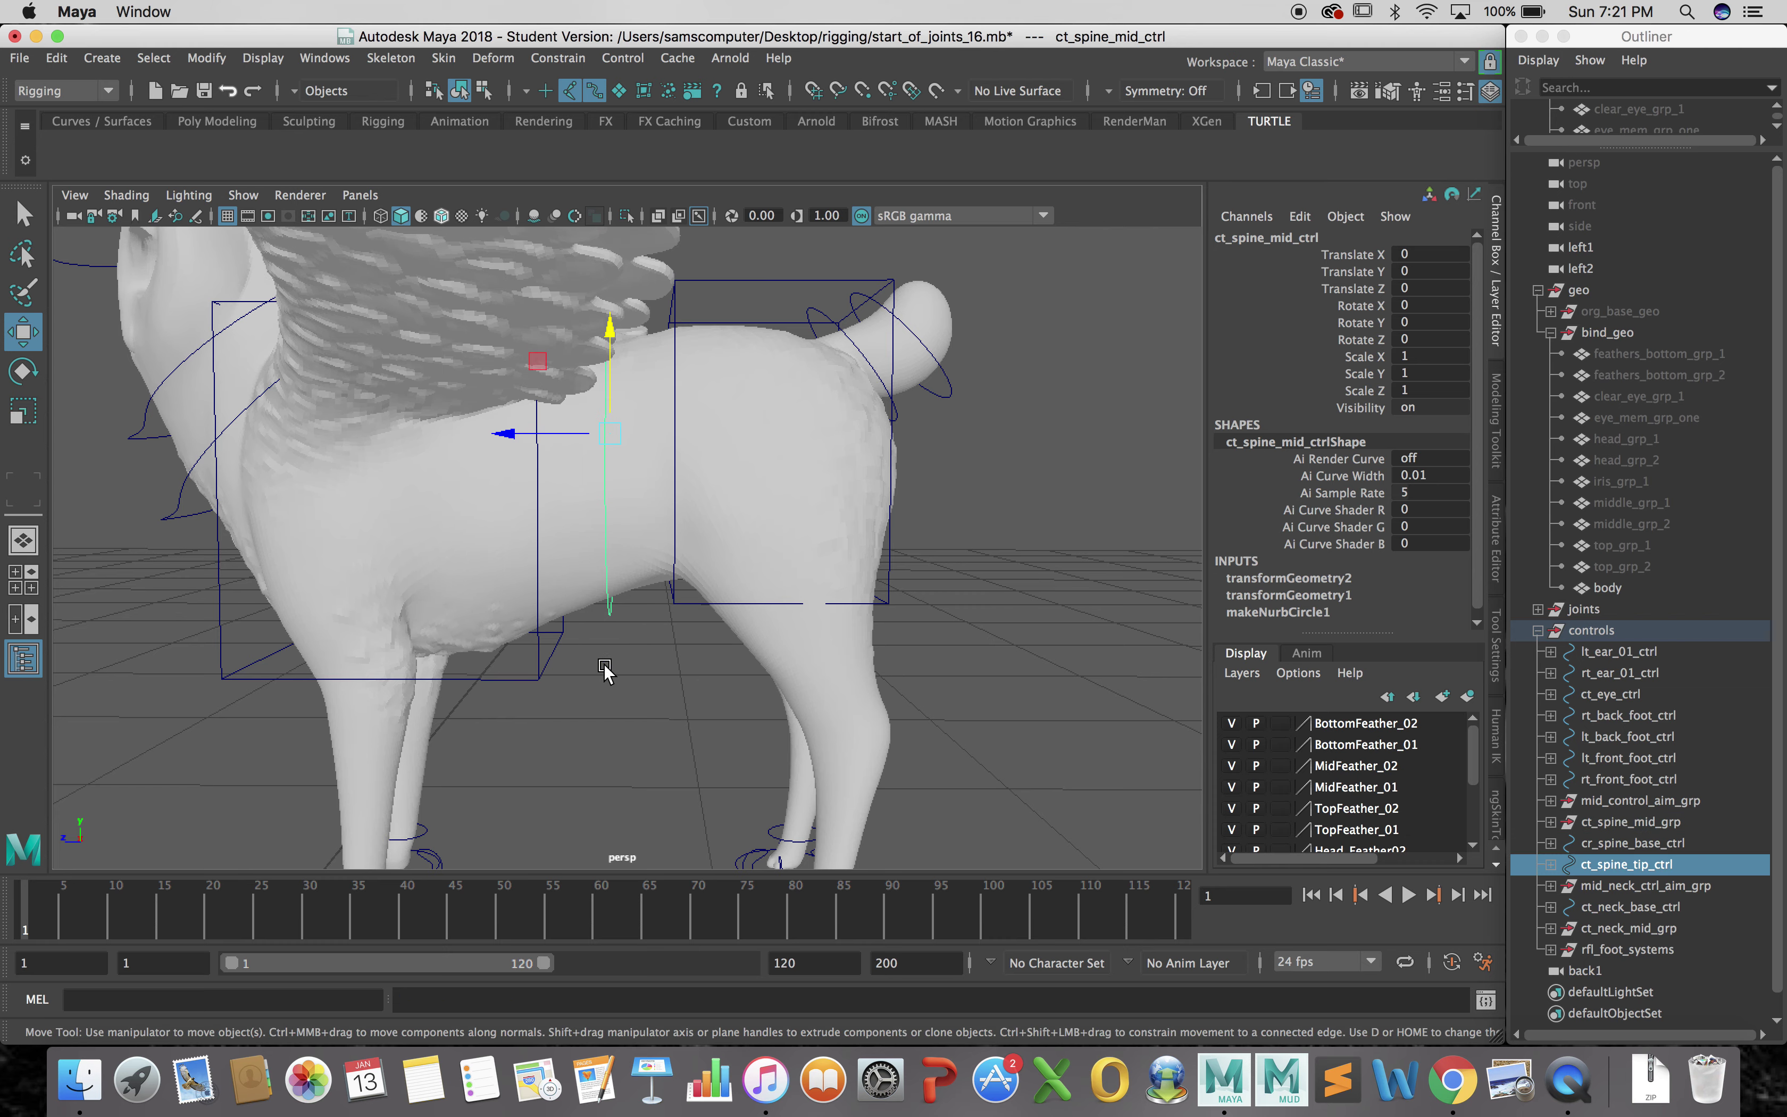
middle_click_drag(638, 668, 785, 701, "alt")
right_click_drag(785, 701, 658, 502, "alt")
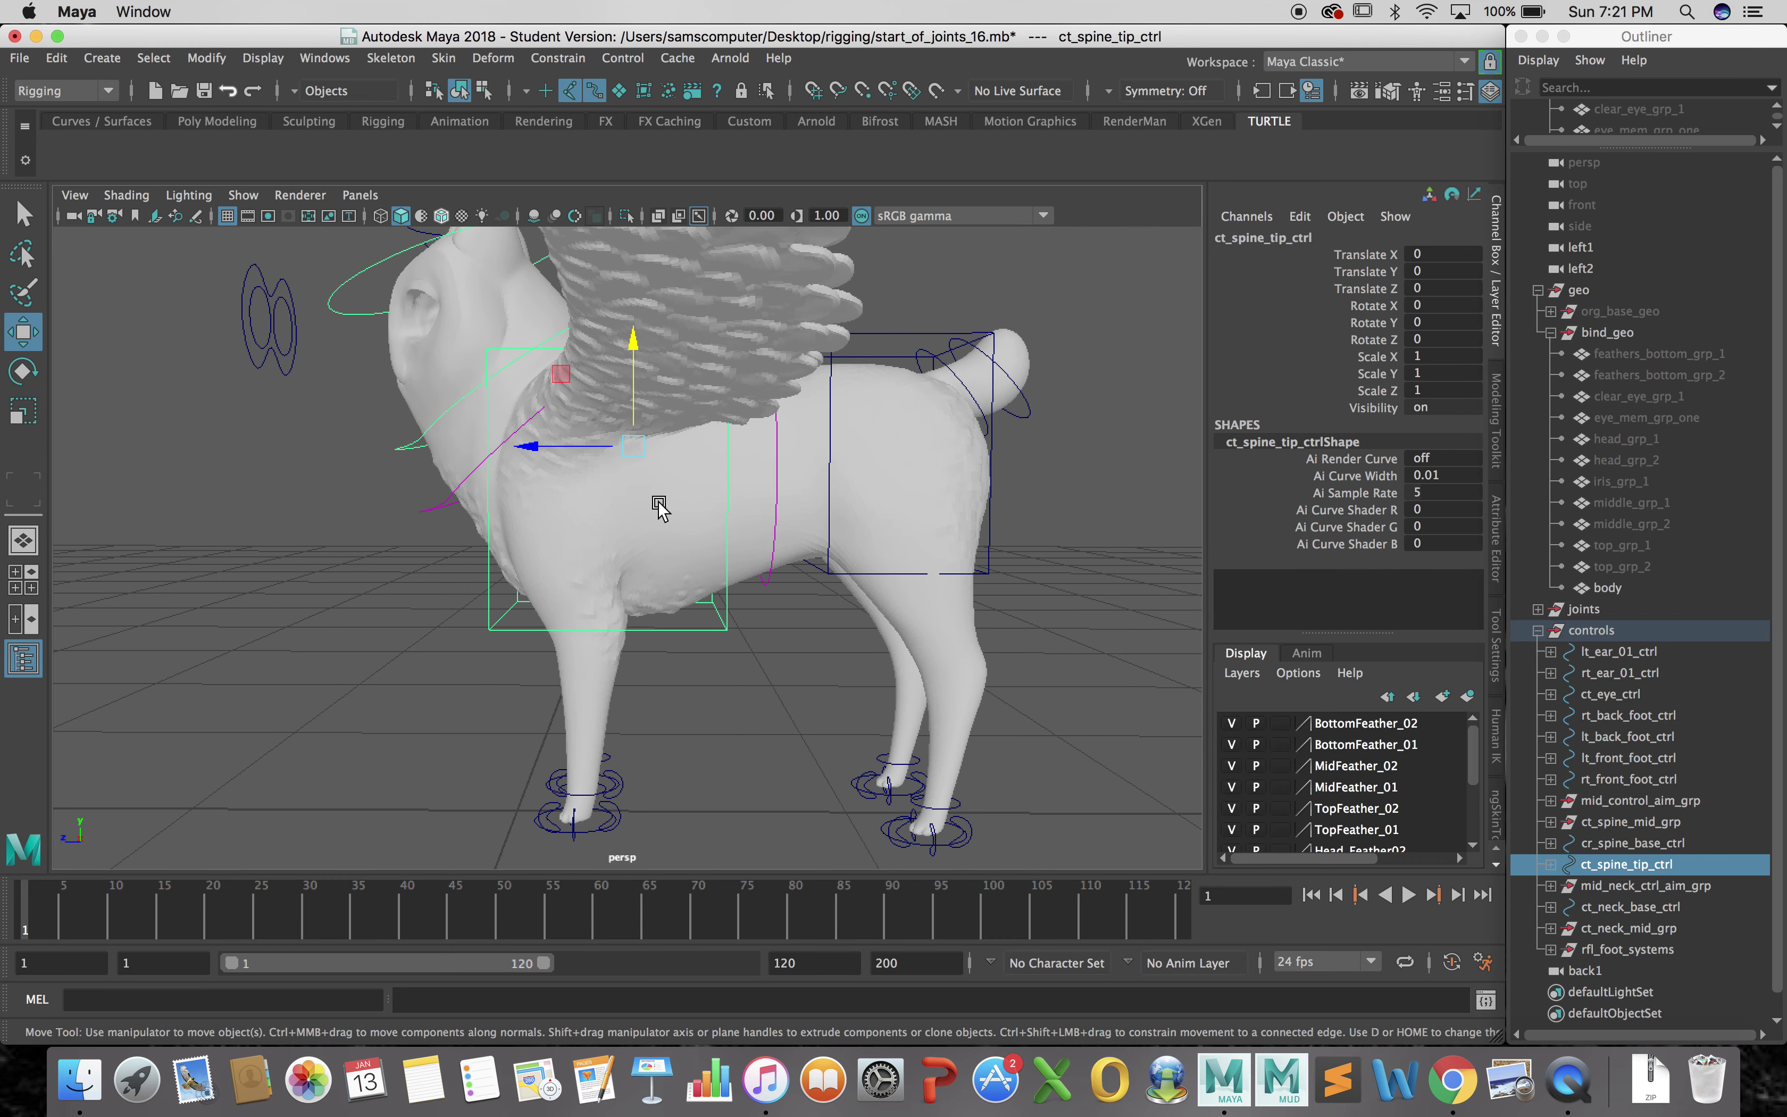
mouse_move(632, 443)
left_mouse_down()
mouse_move(646, 427)
mouse_move(622, 438)
mouse_move(650, 458)
mouse_move(654, 415)
mouse_move(626, 439)
mouse_move(642, 457)
left_mouse_up()
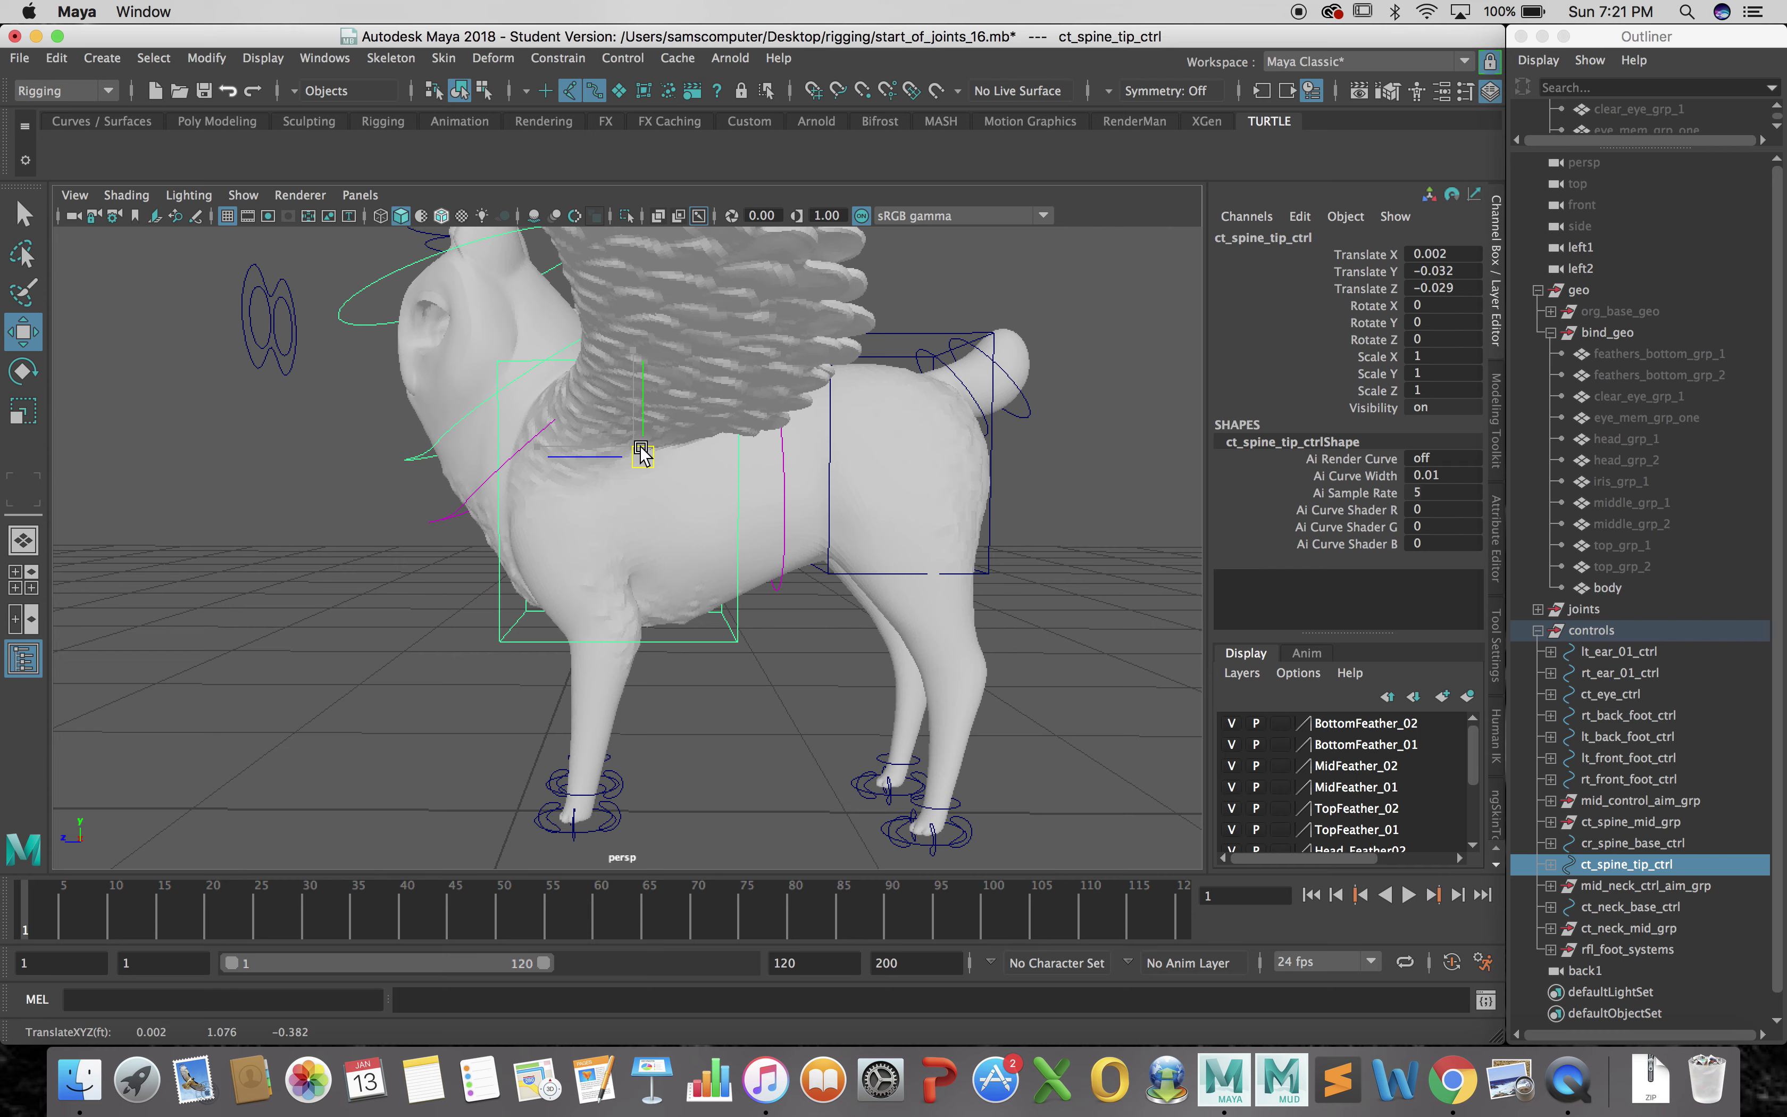
key("ctrl+z")
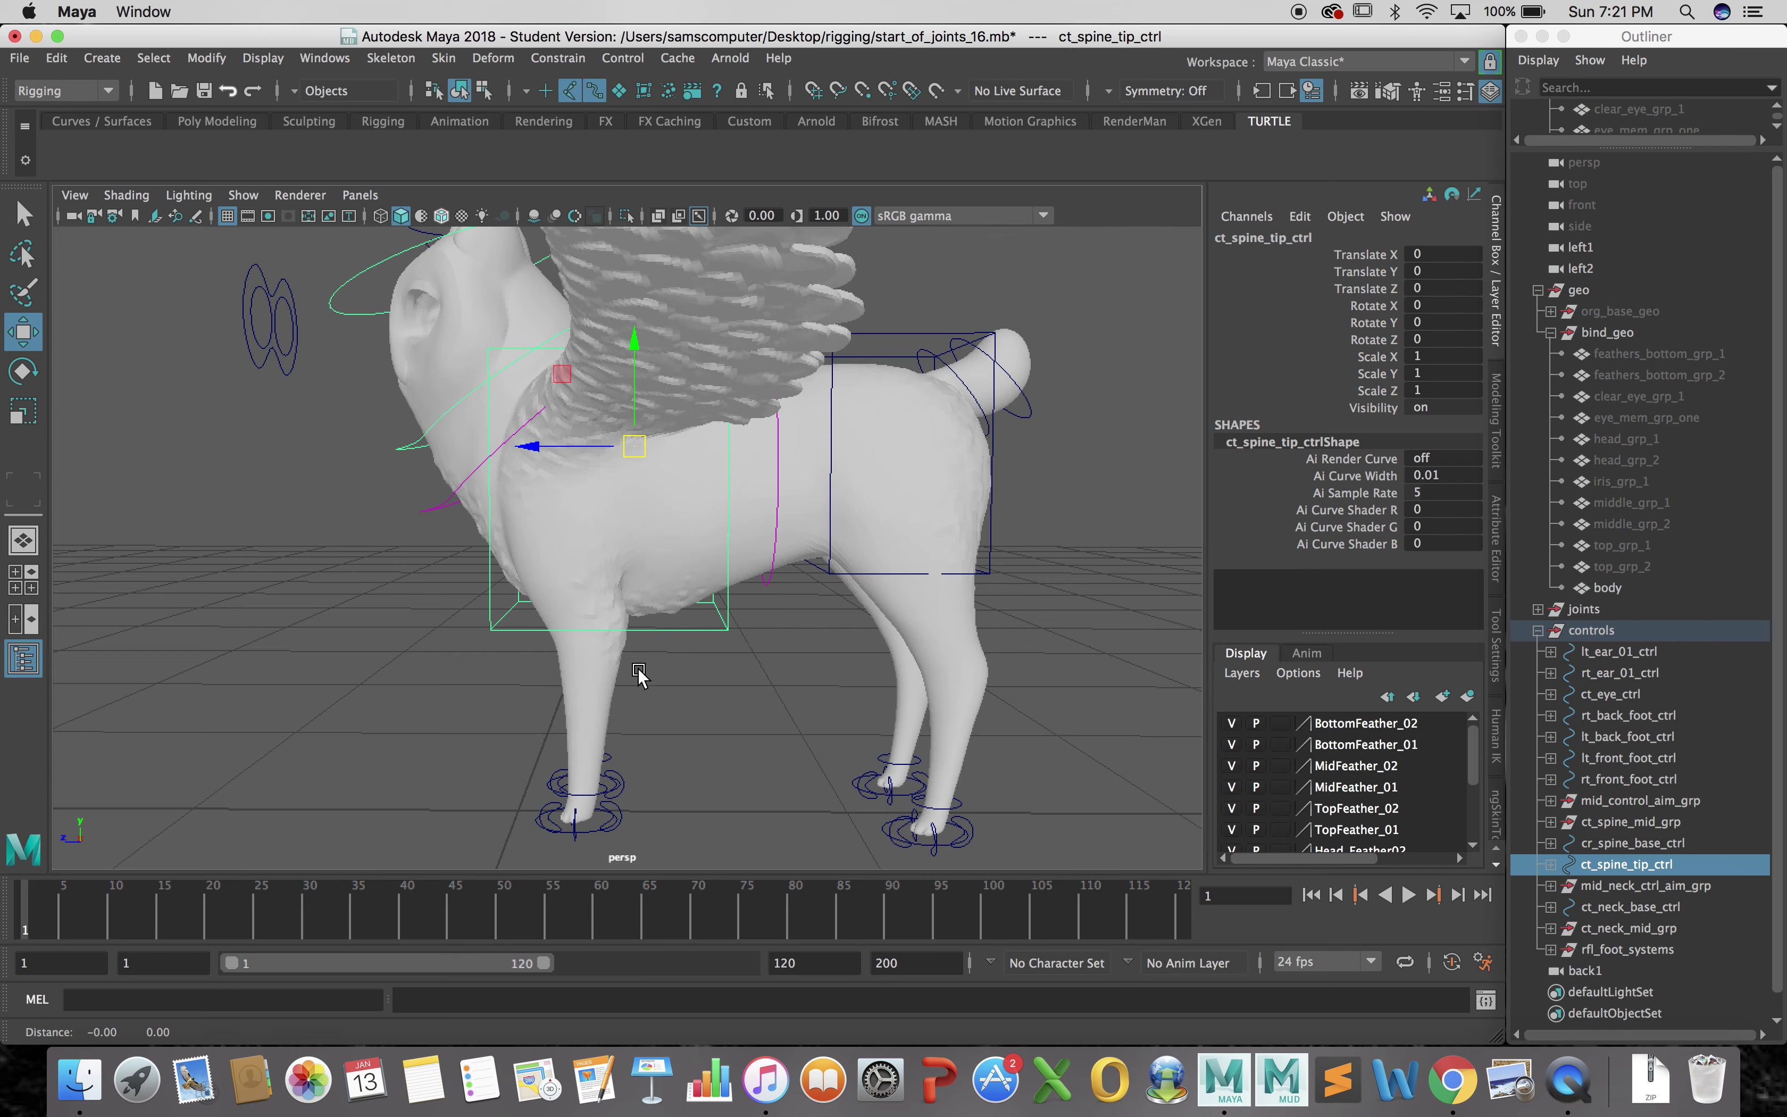
left_click_drag(638, 679, 693, 575, "alt")
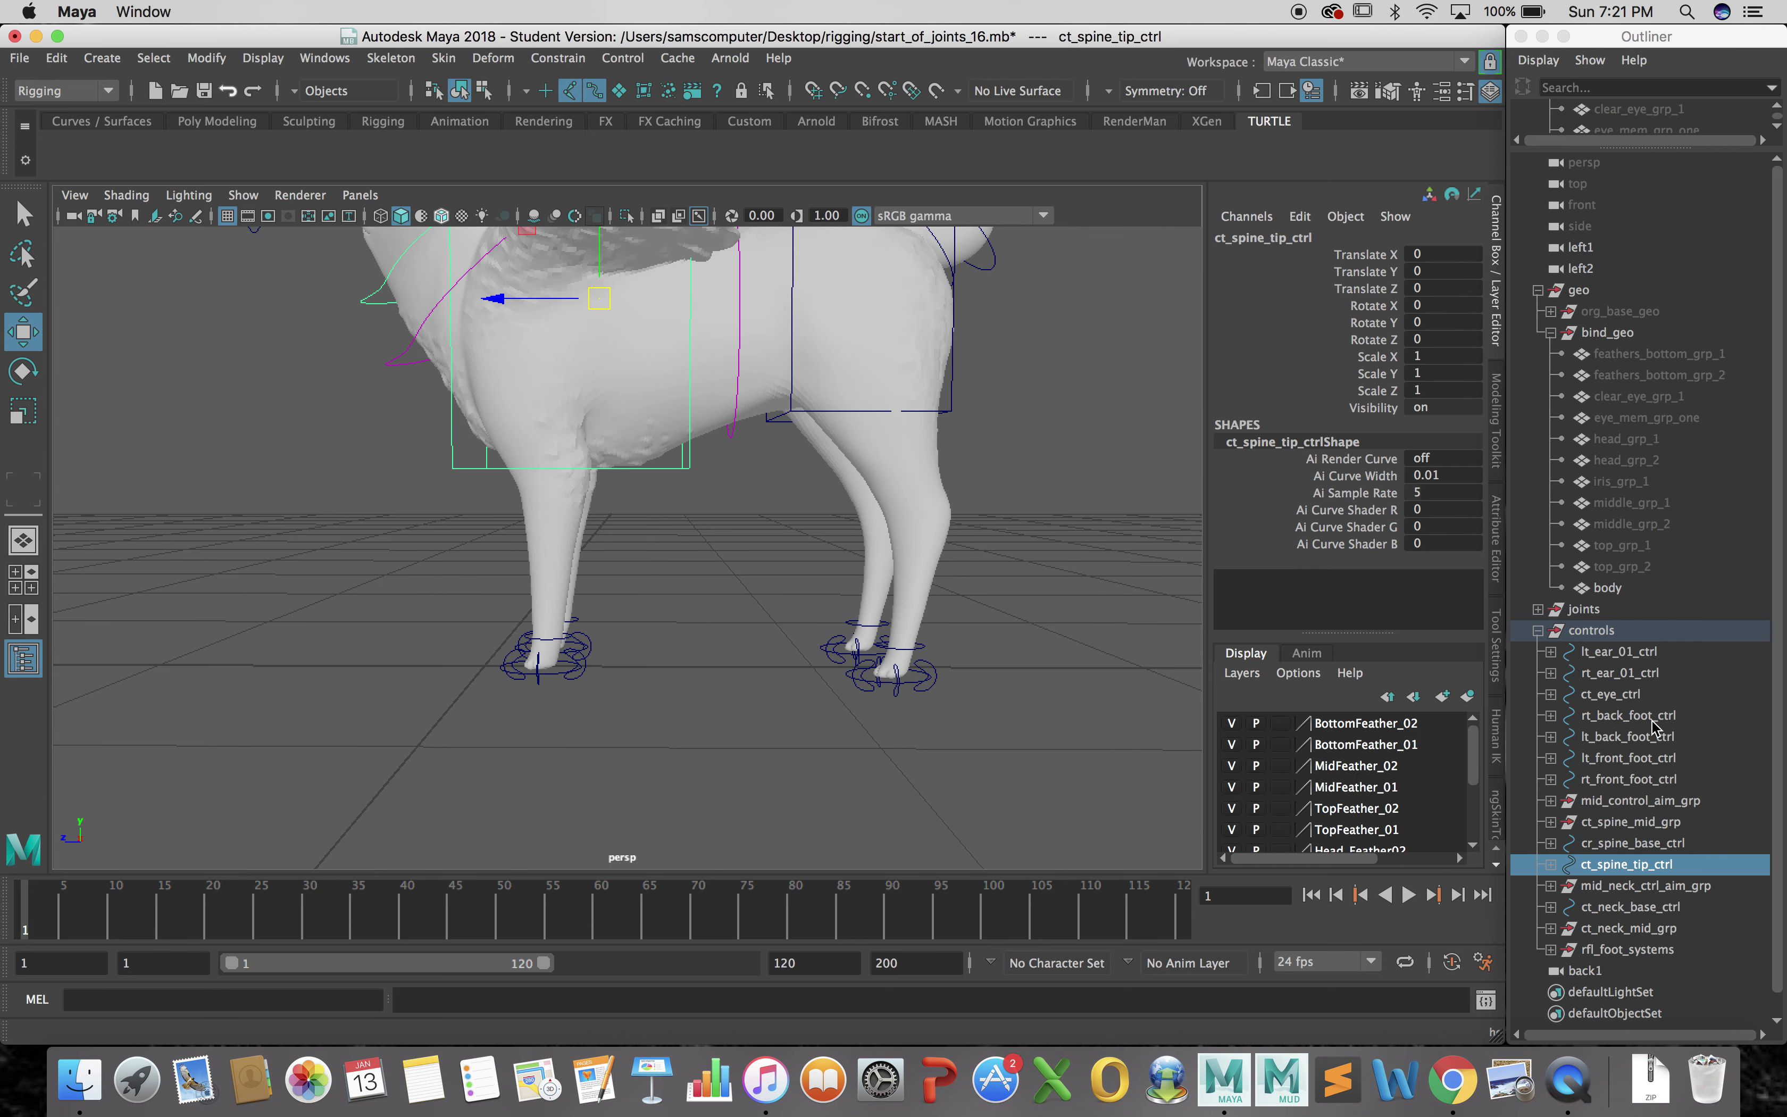
Select the four foot controls, move them up to bend the legs, then clear the selection
left_click_drag(1652, 722, 1625, 780)
right_click_drag(746, 773, 690, 725, "alt")
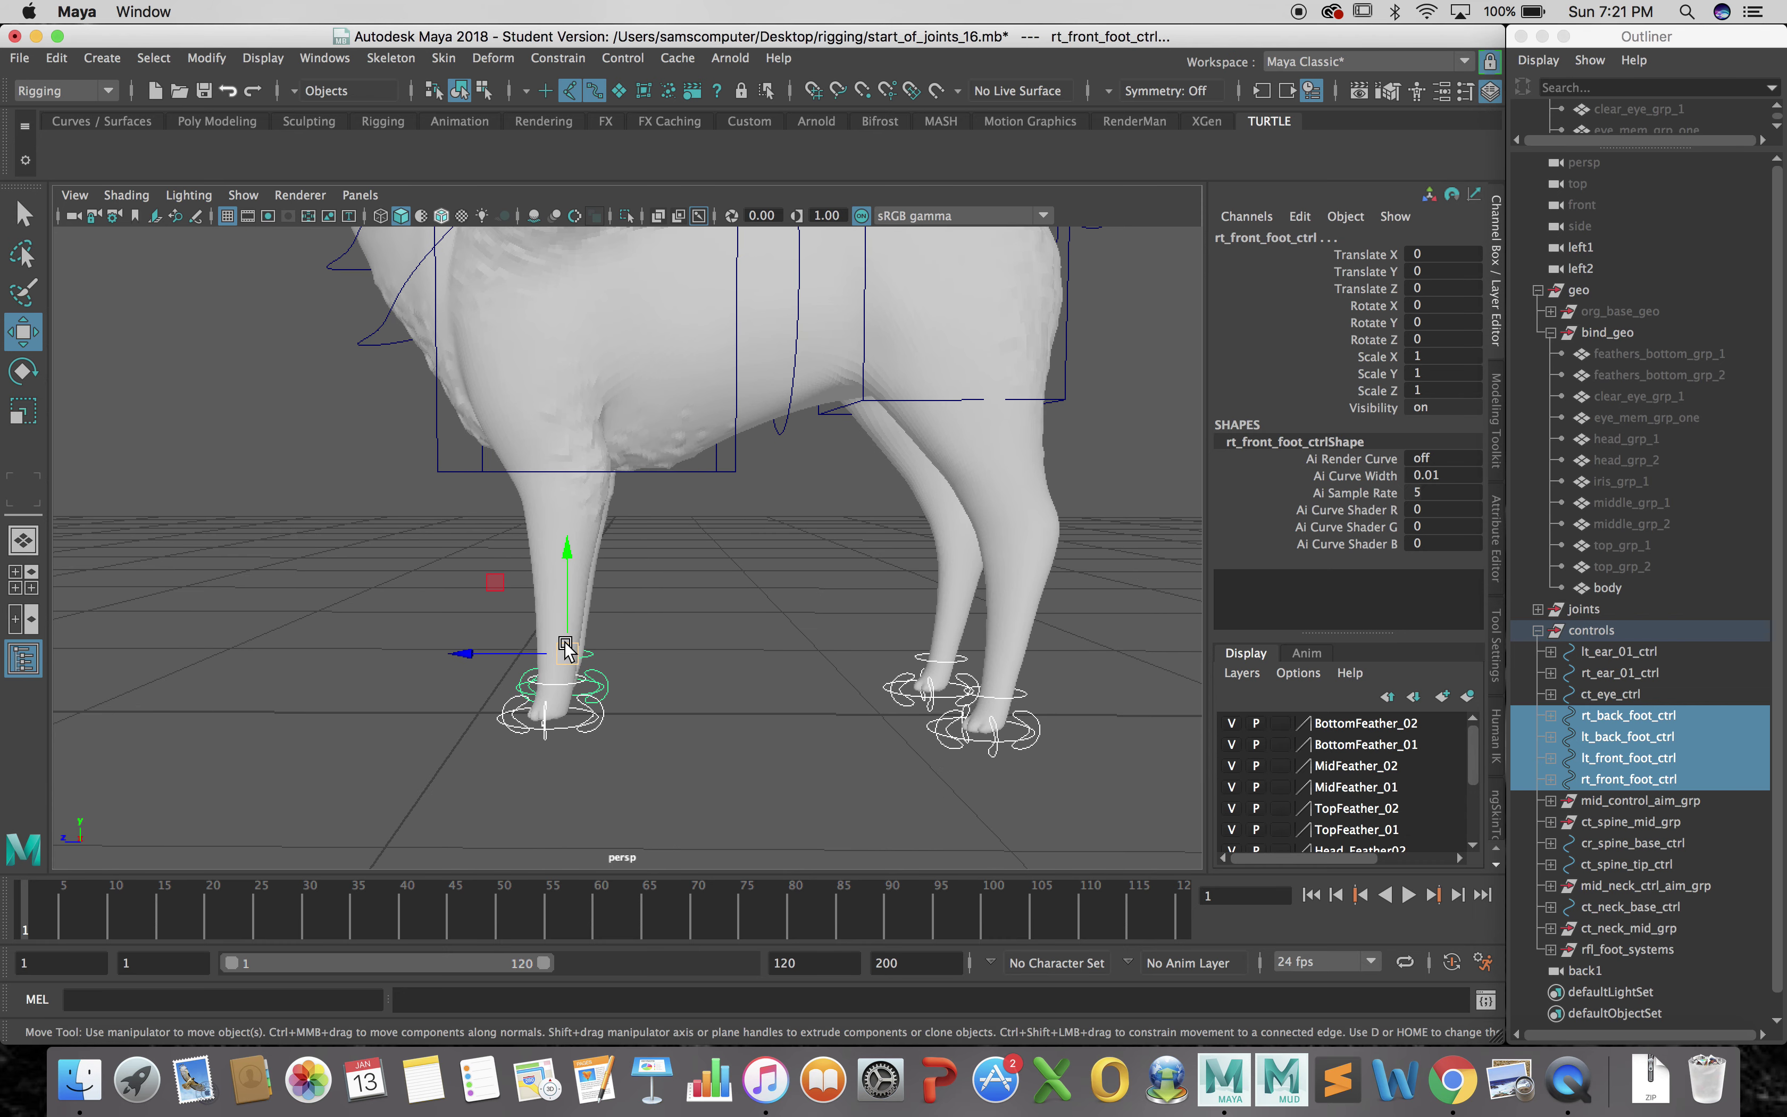
left_click_drag(569, 653, 506, 588)
left_click(726, 720)
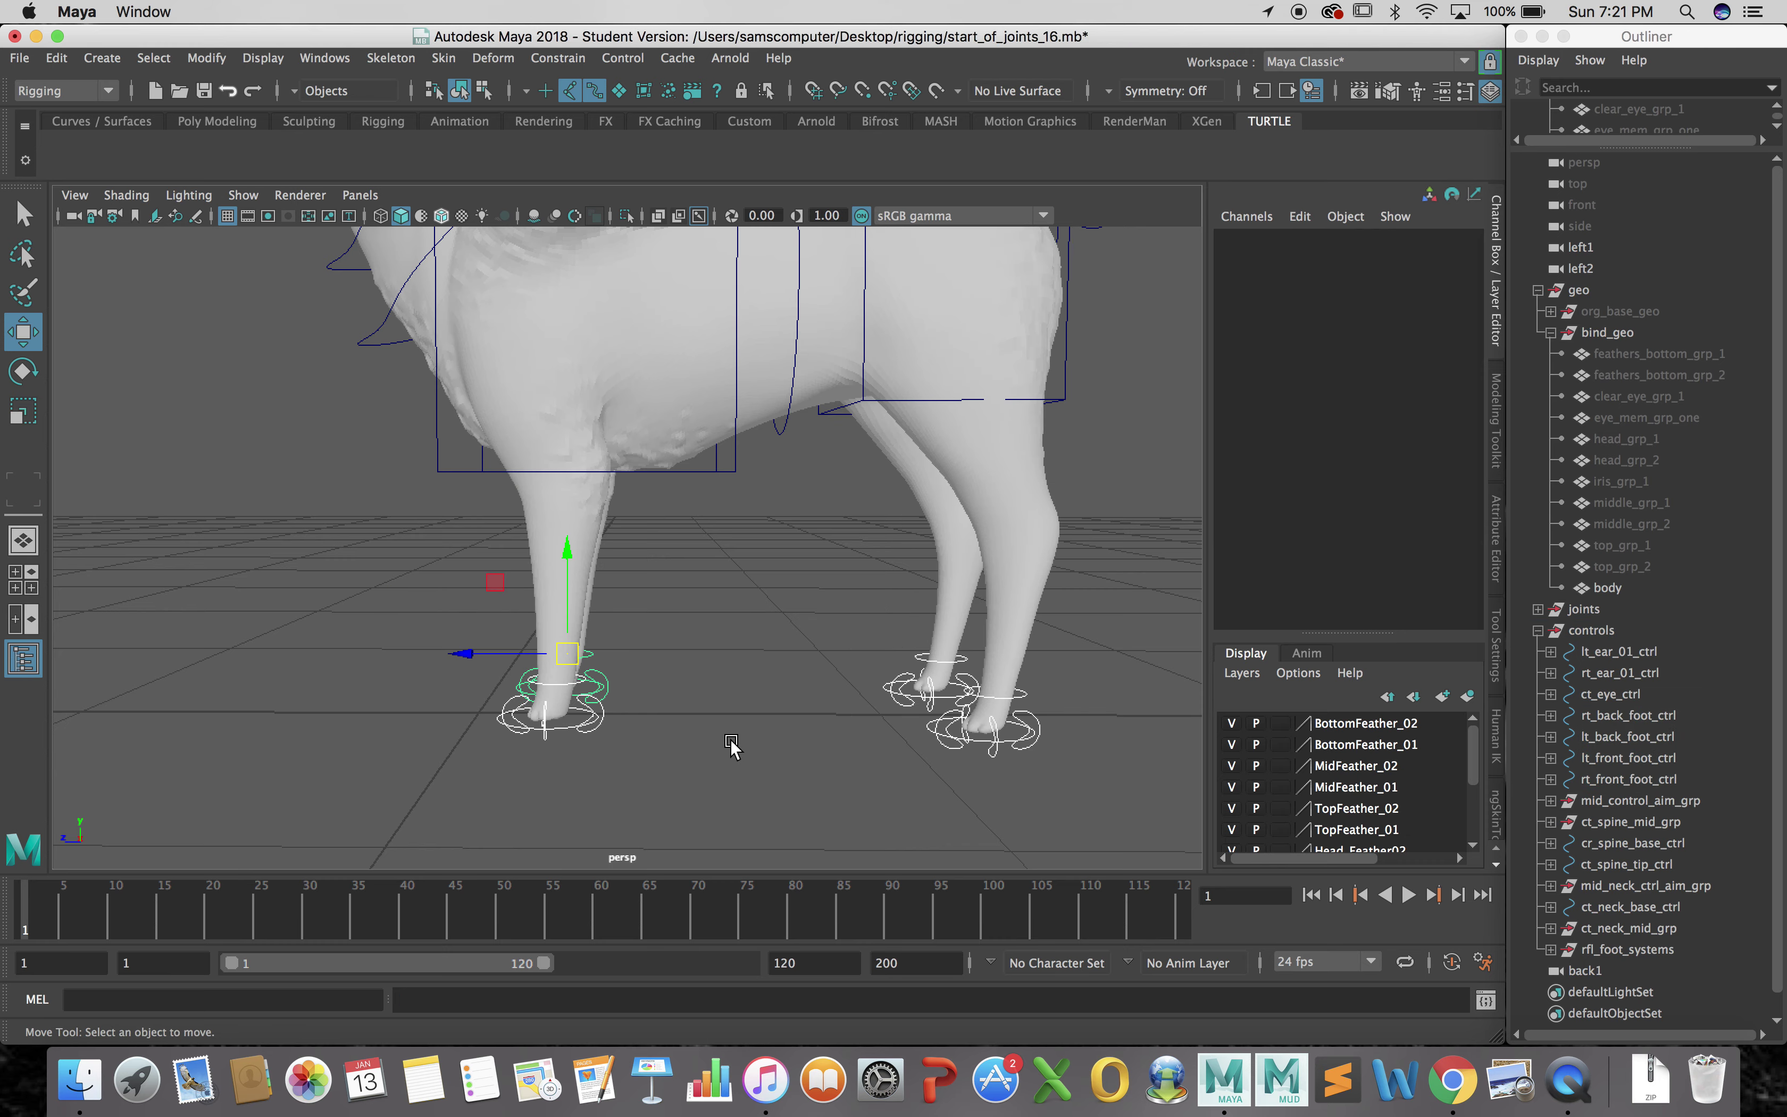
Orbit and dolly to a low close view of the front paws and select lt_front_foot_outerBank_ctrl
left_click_drag(730, 746, 671, 727, "alt")
right_click_drag(670, 728, 931, 707, "alt")
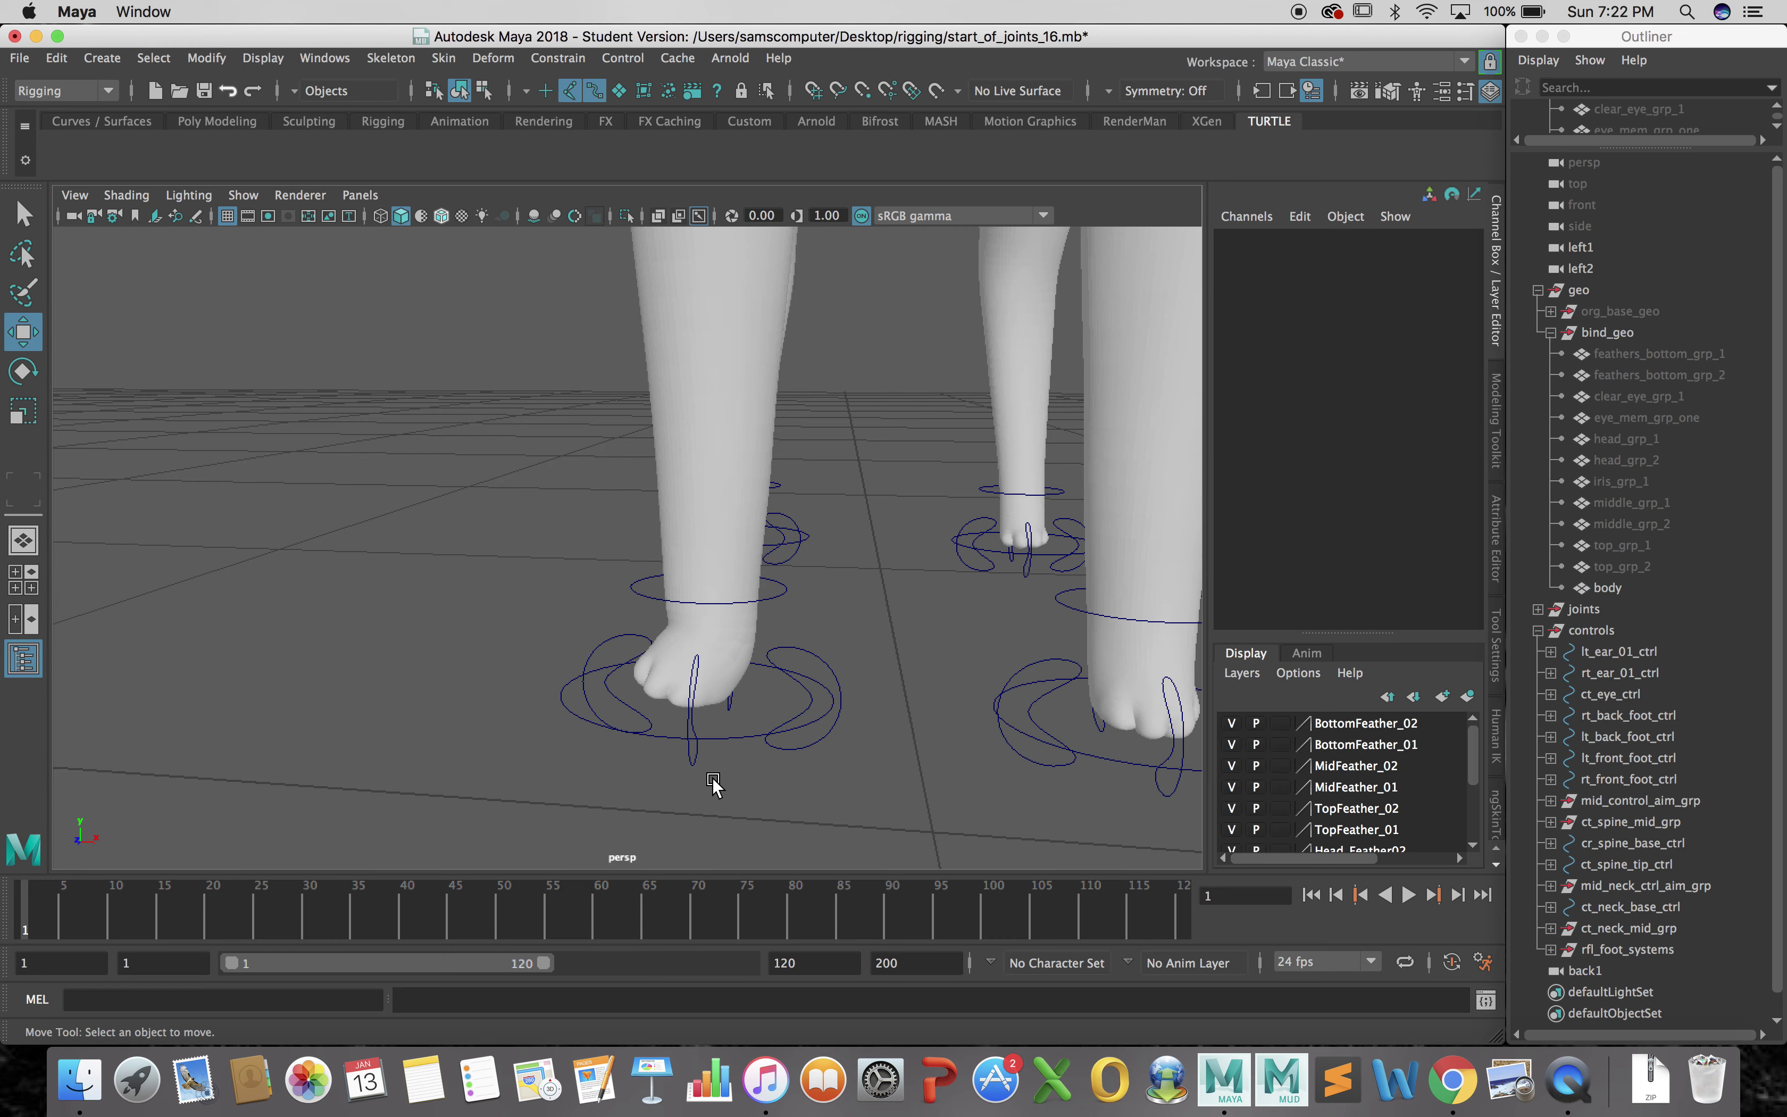
left_click_drag(715, 779, 770, 742, "alt")
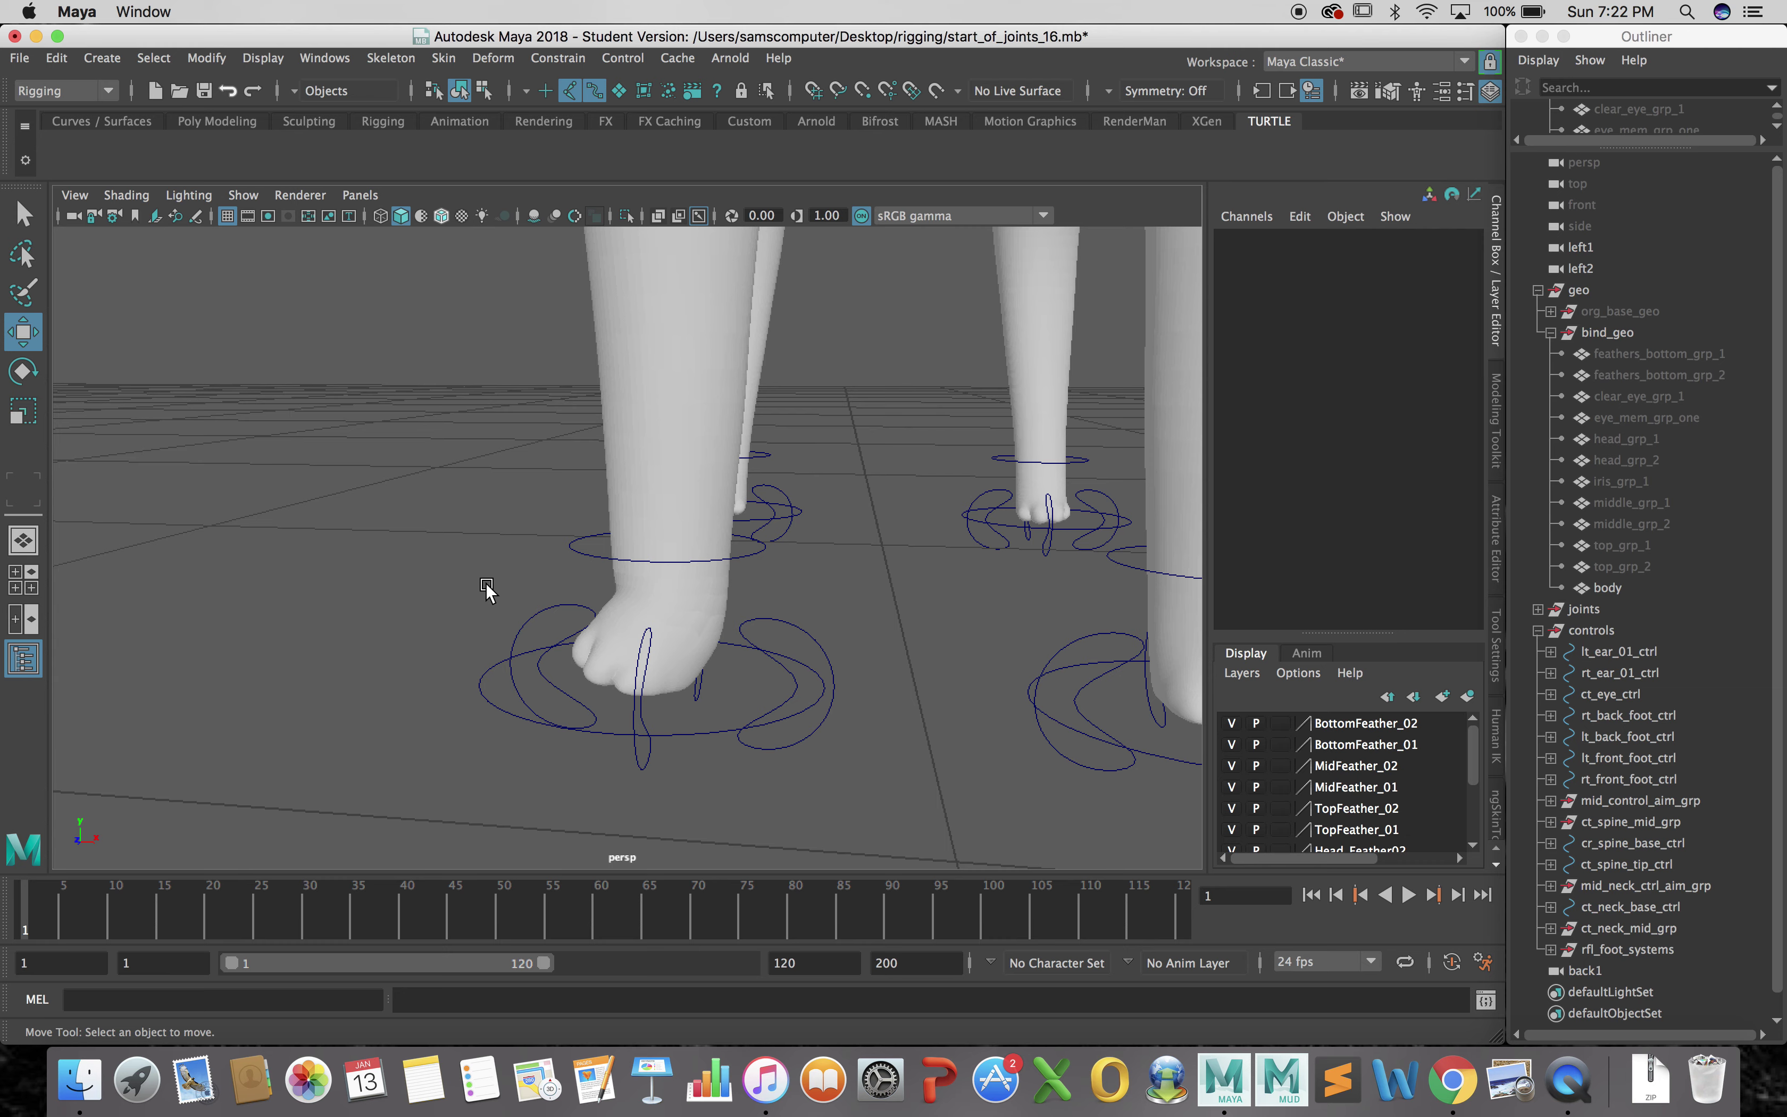
left_click_drag(789, 674, 842, 686, "alt")
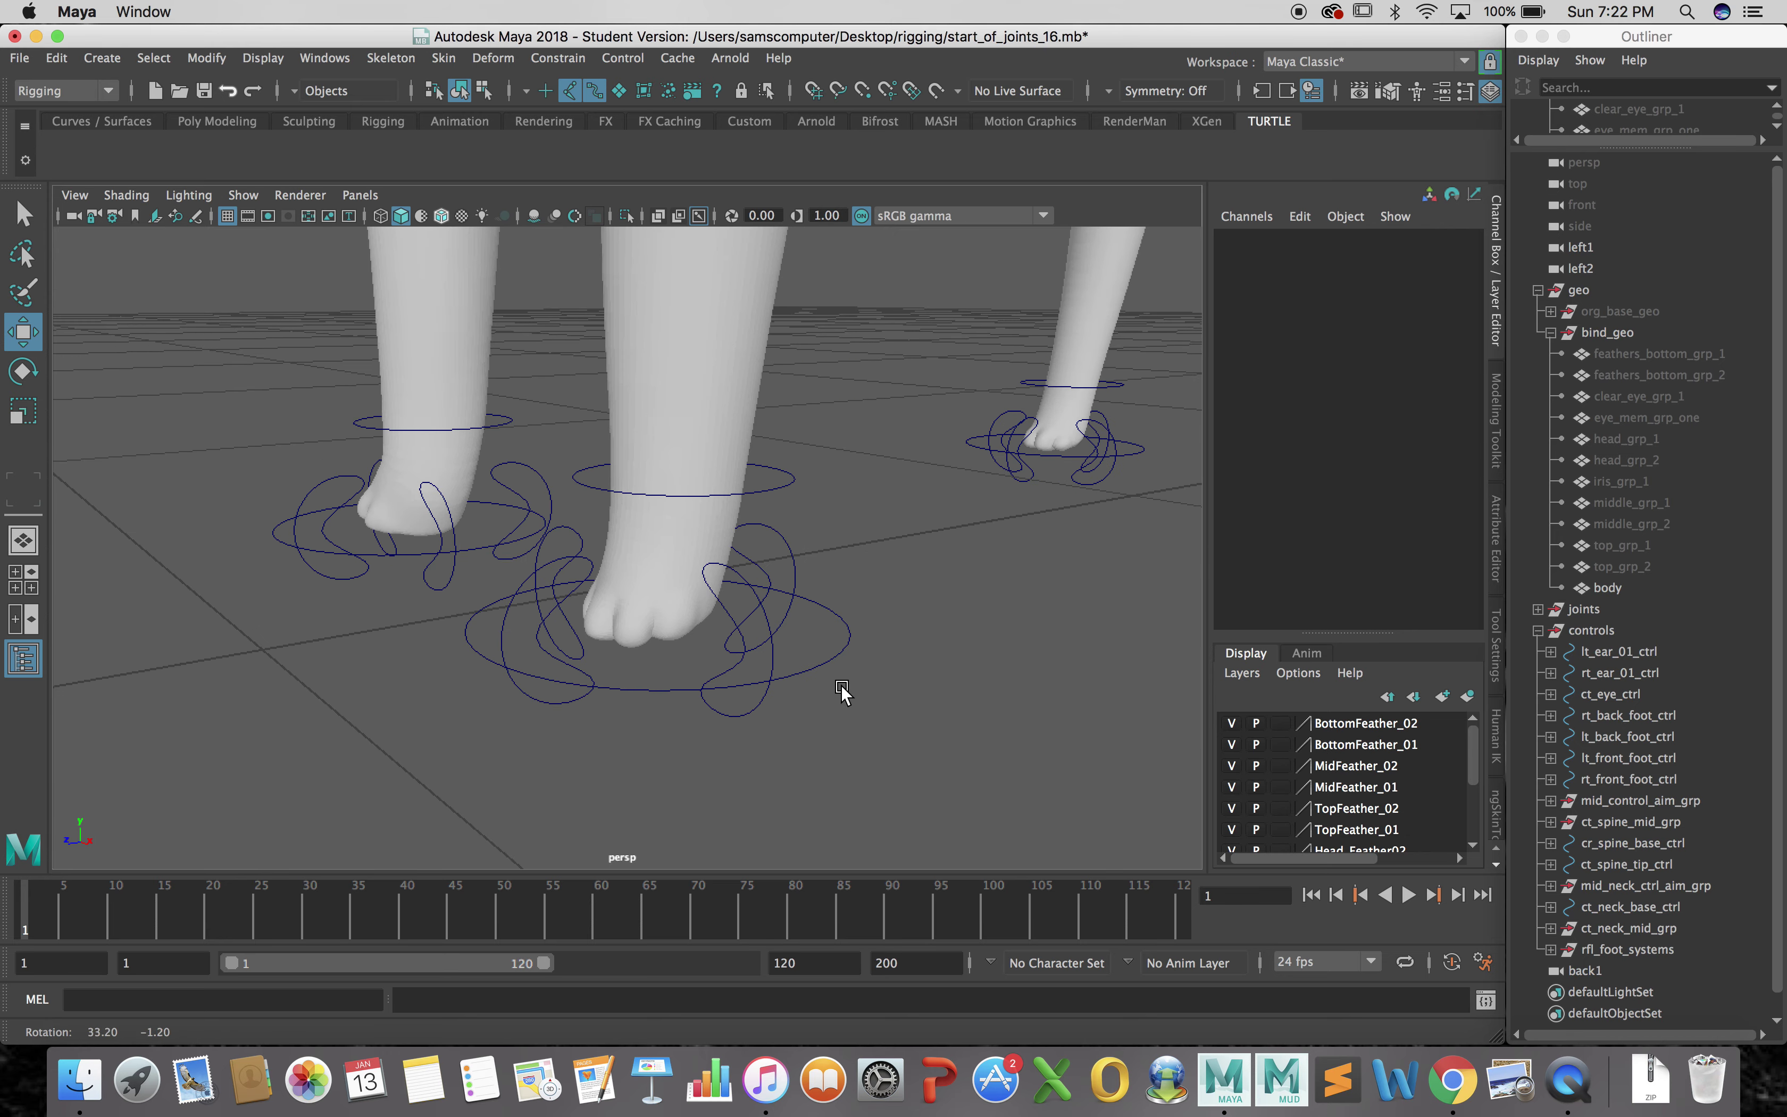
left_click(772, 637)
Roll the left front foot outward with the outer bank control, then undo it
left_click_drag(783, 750, 861, 726, "alt")
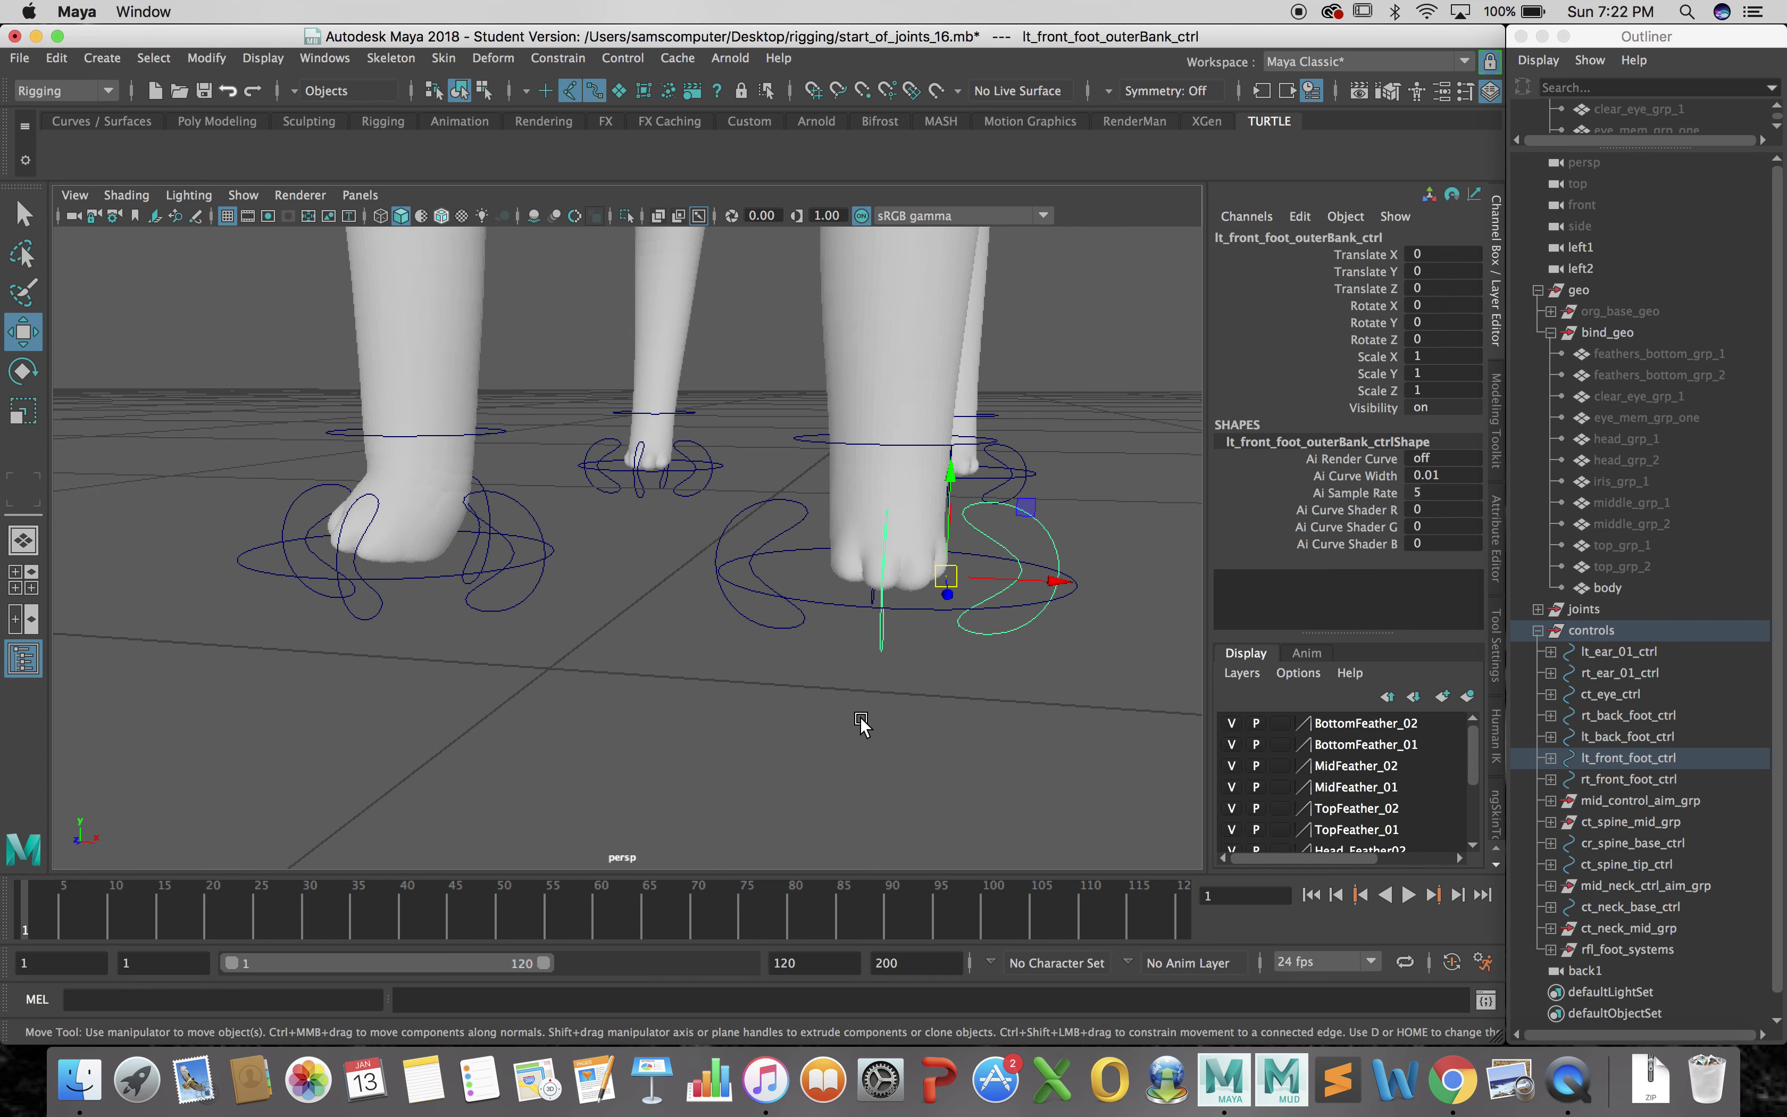
key("e")
mouse_move(989, 495)
left_mouse_down()
mouse_move(1006, 502)
mouse_move(977, 482)
mouse_move(1009, 505)
left_mouse_up()
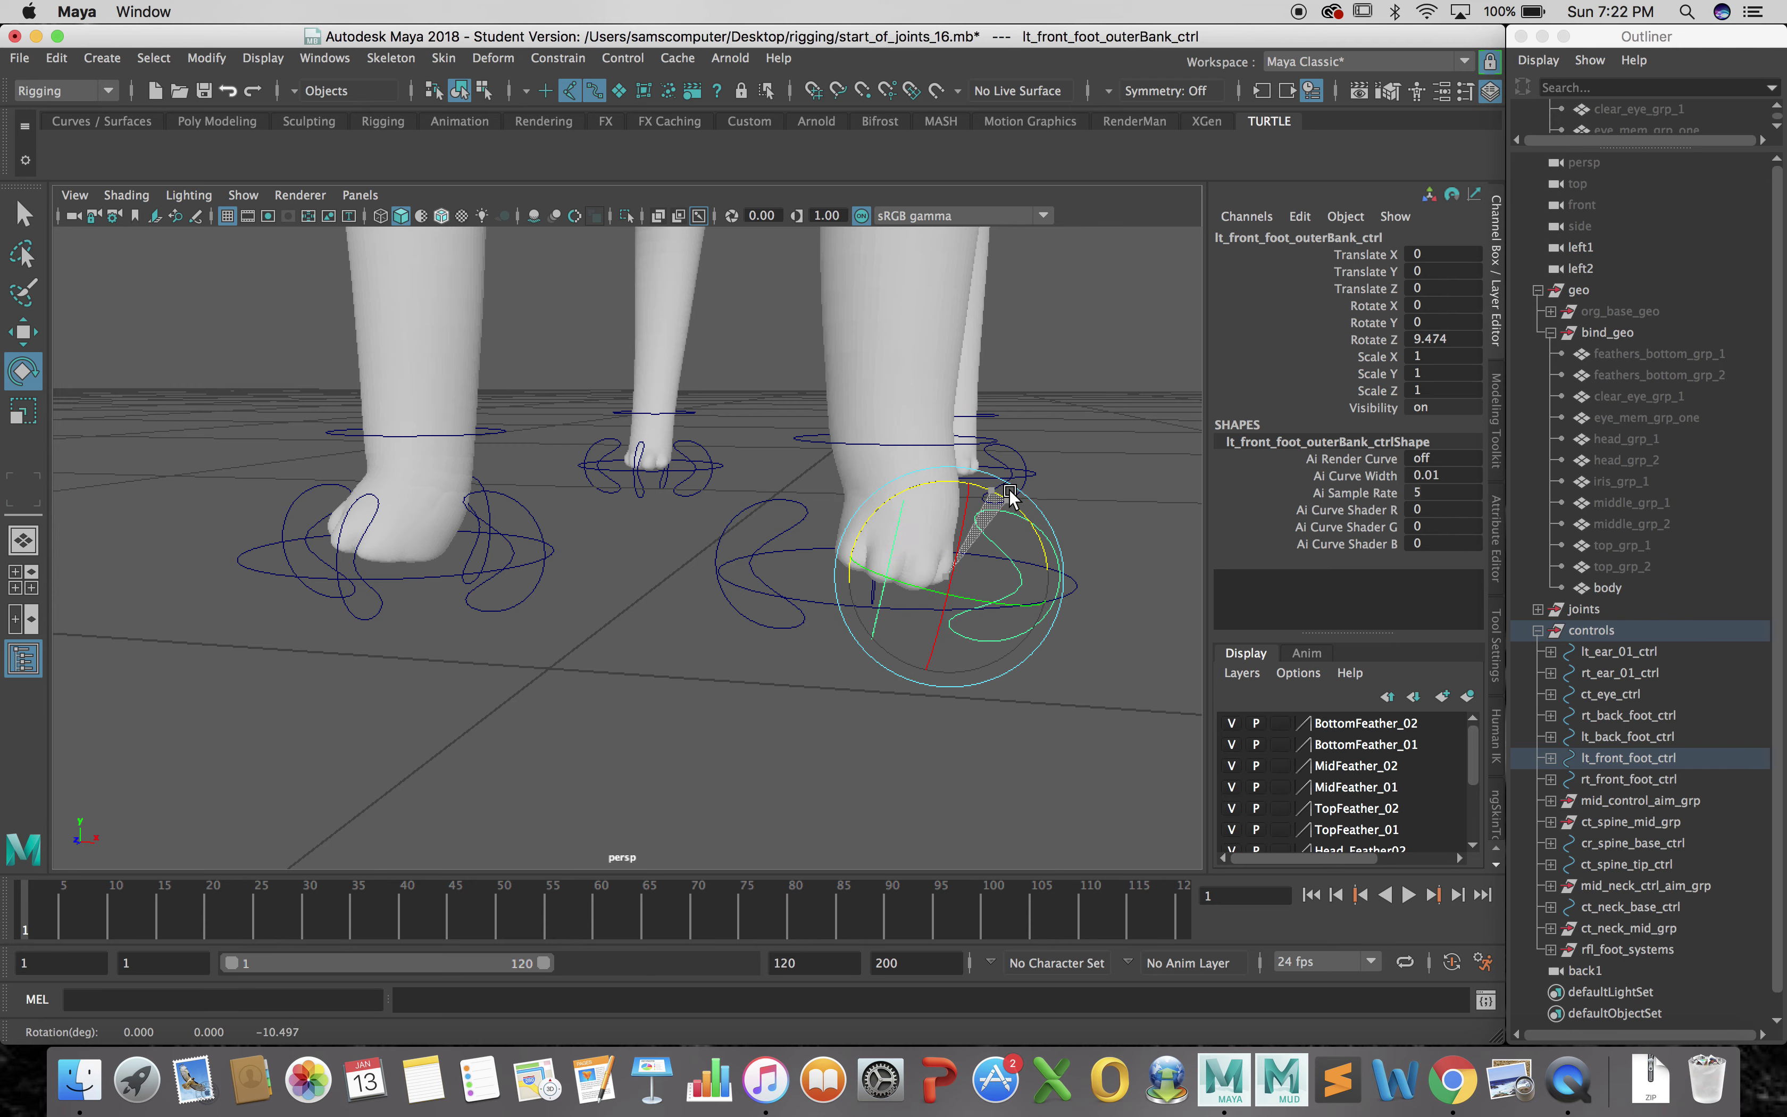
key("z")
Roll the foot inward about 15 degrees with the inner bank control, undo, and select the heel control
left_click(775, 494)
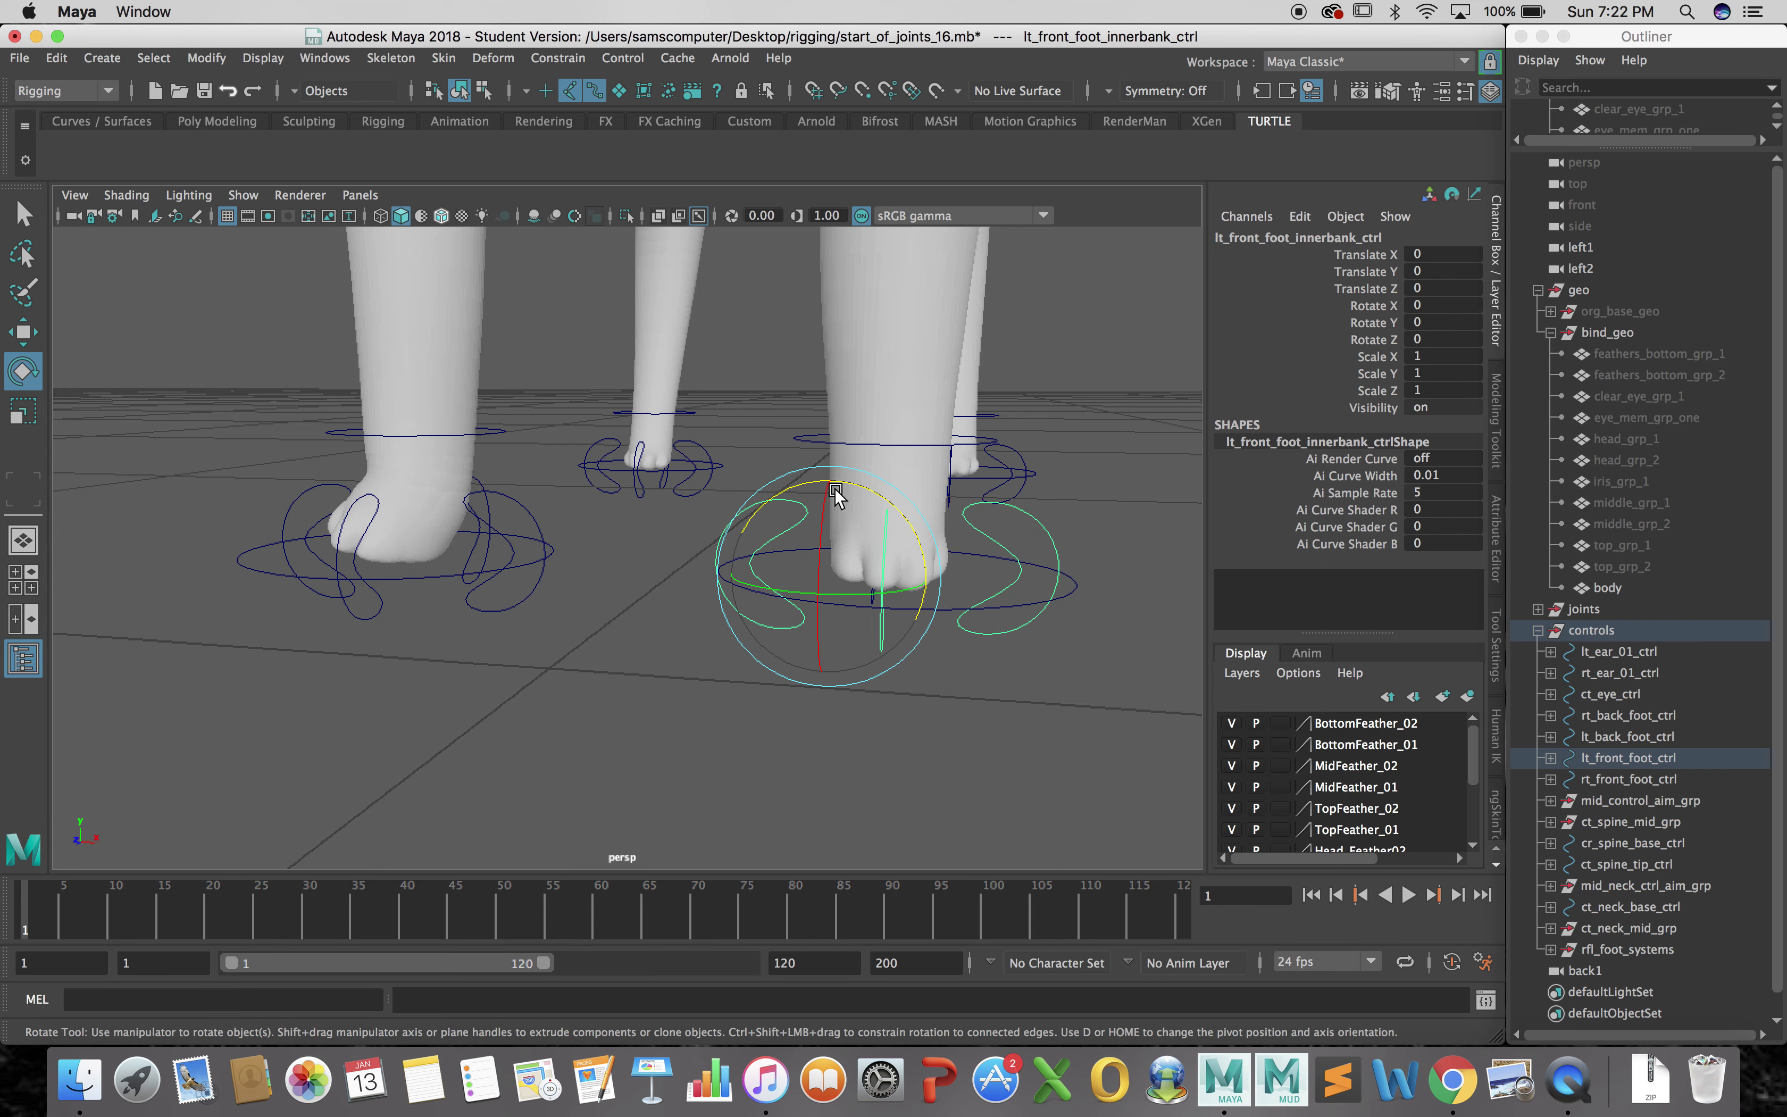
left_click_drag(858, 489, 837, 479)
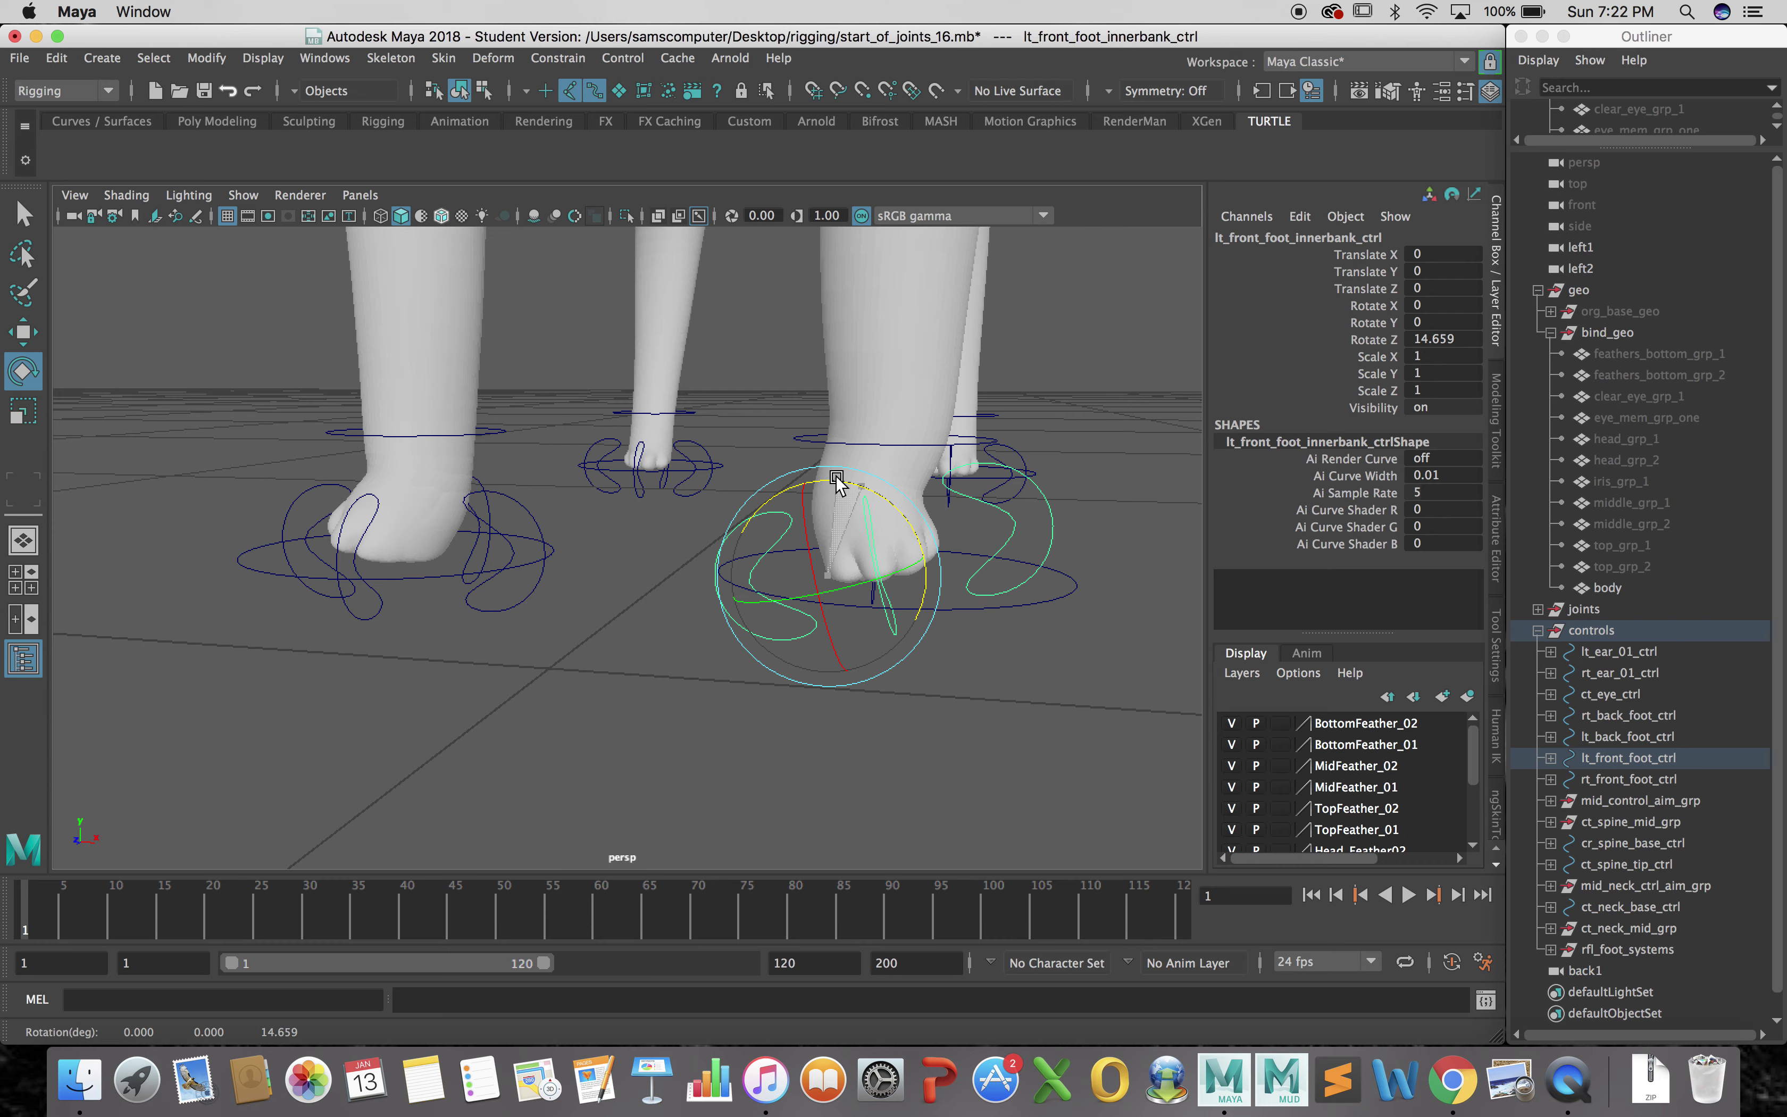
key("z")
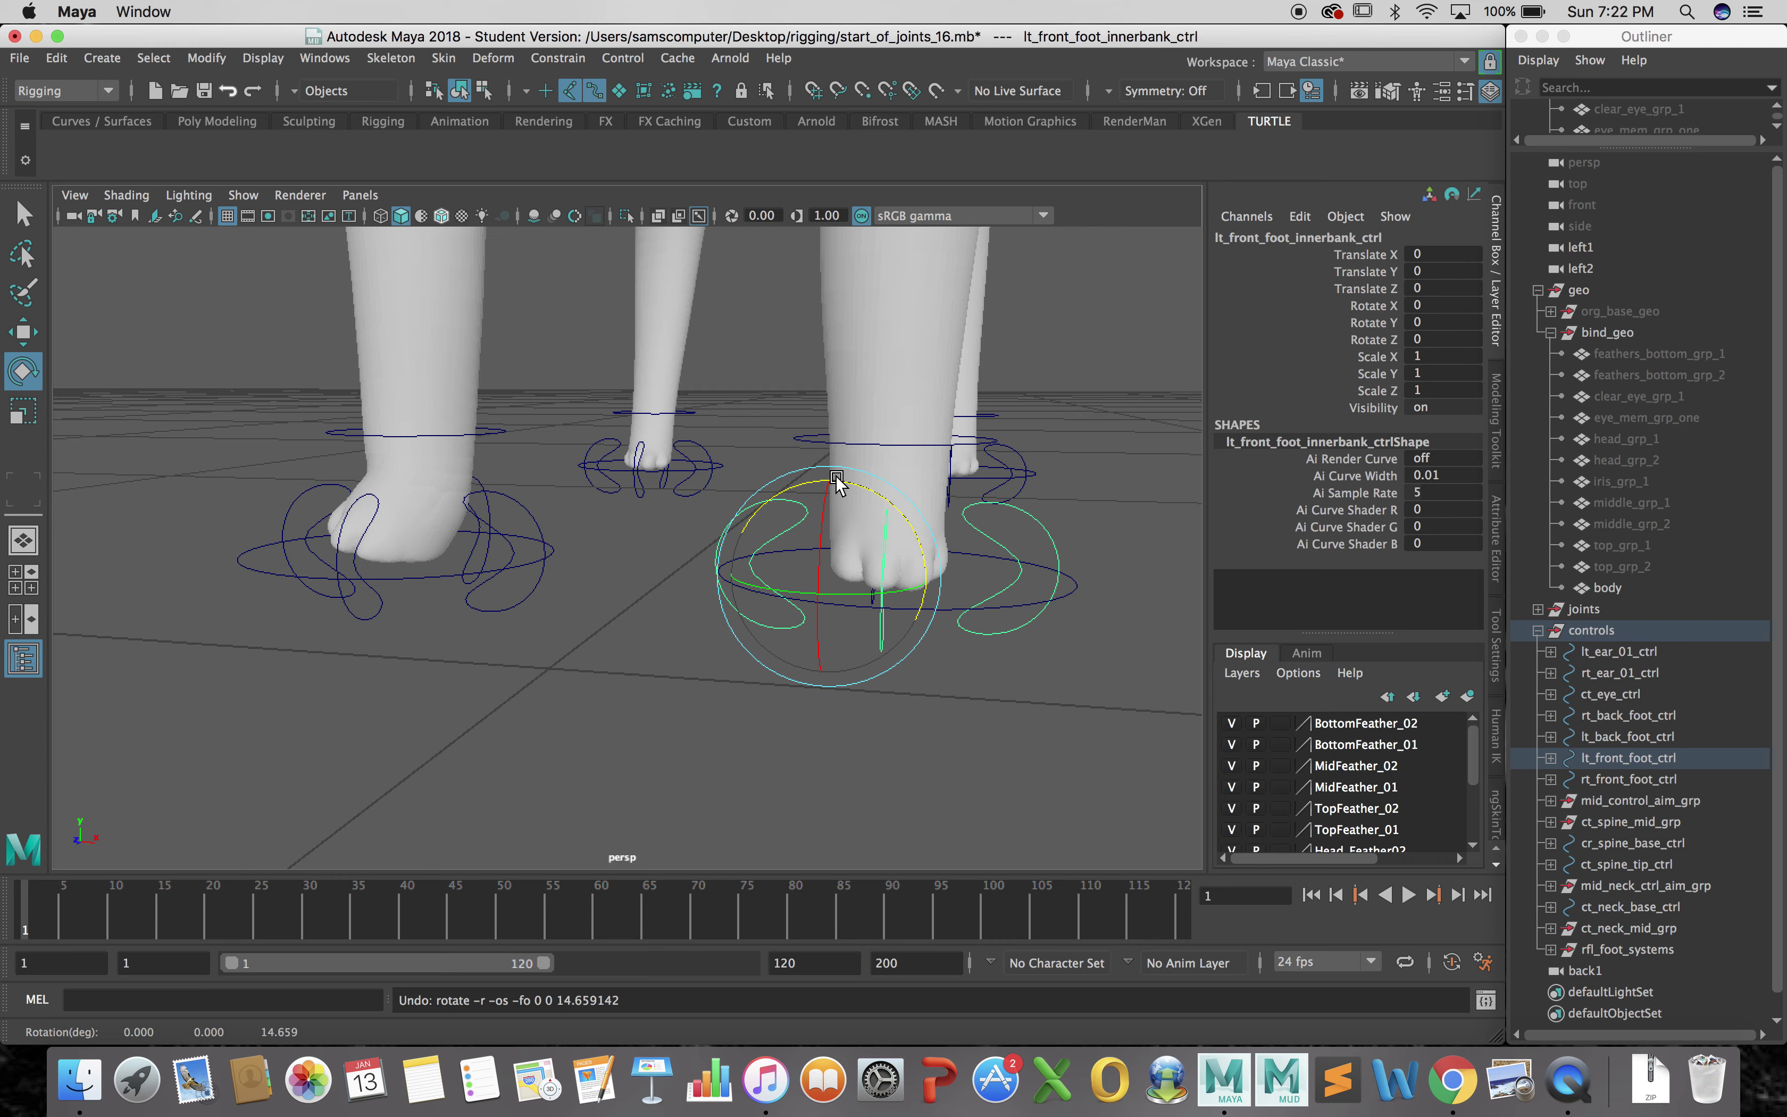
left_click_drag(1025, 541, 668, 553, "alt")
left_click(656, 555)
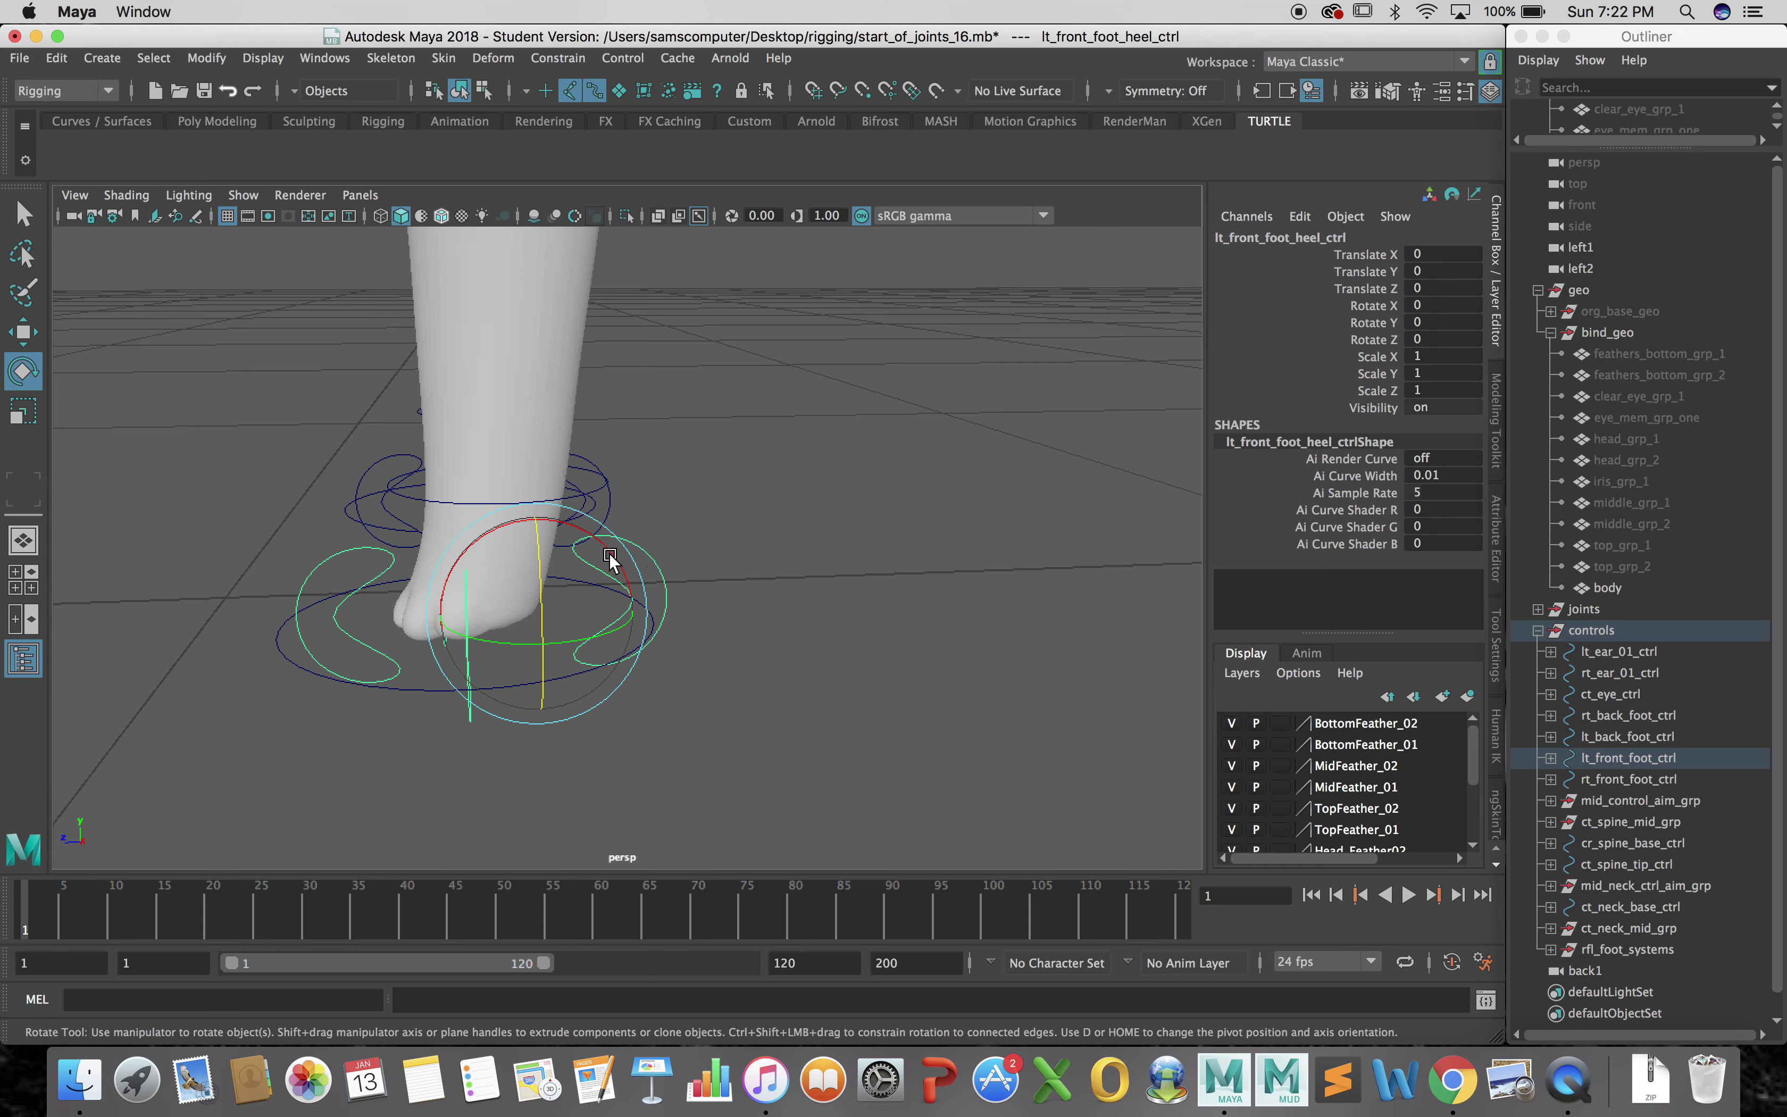
Tilt the left front foot back on its heel control and forward on its toe control, undoing each
left_click_drag(577, 525, 595, 541)
key("ctrl+z")
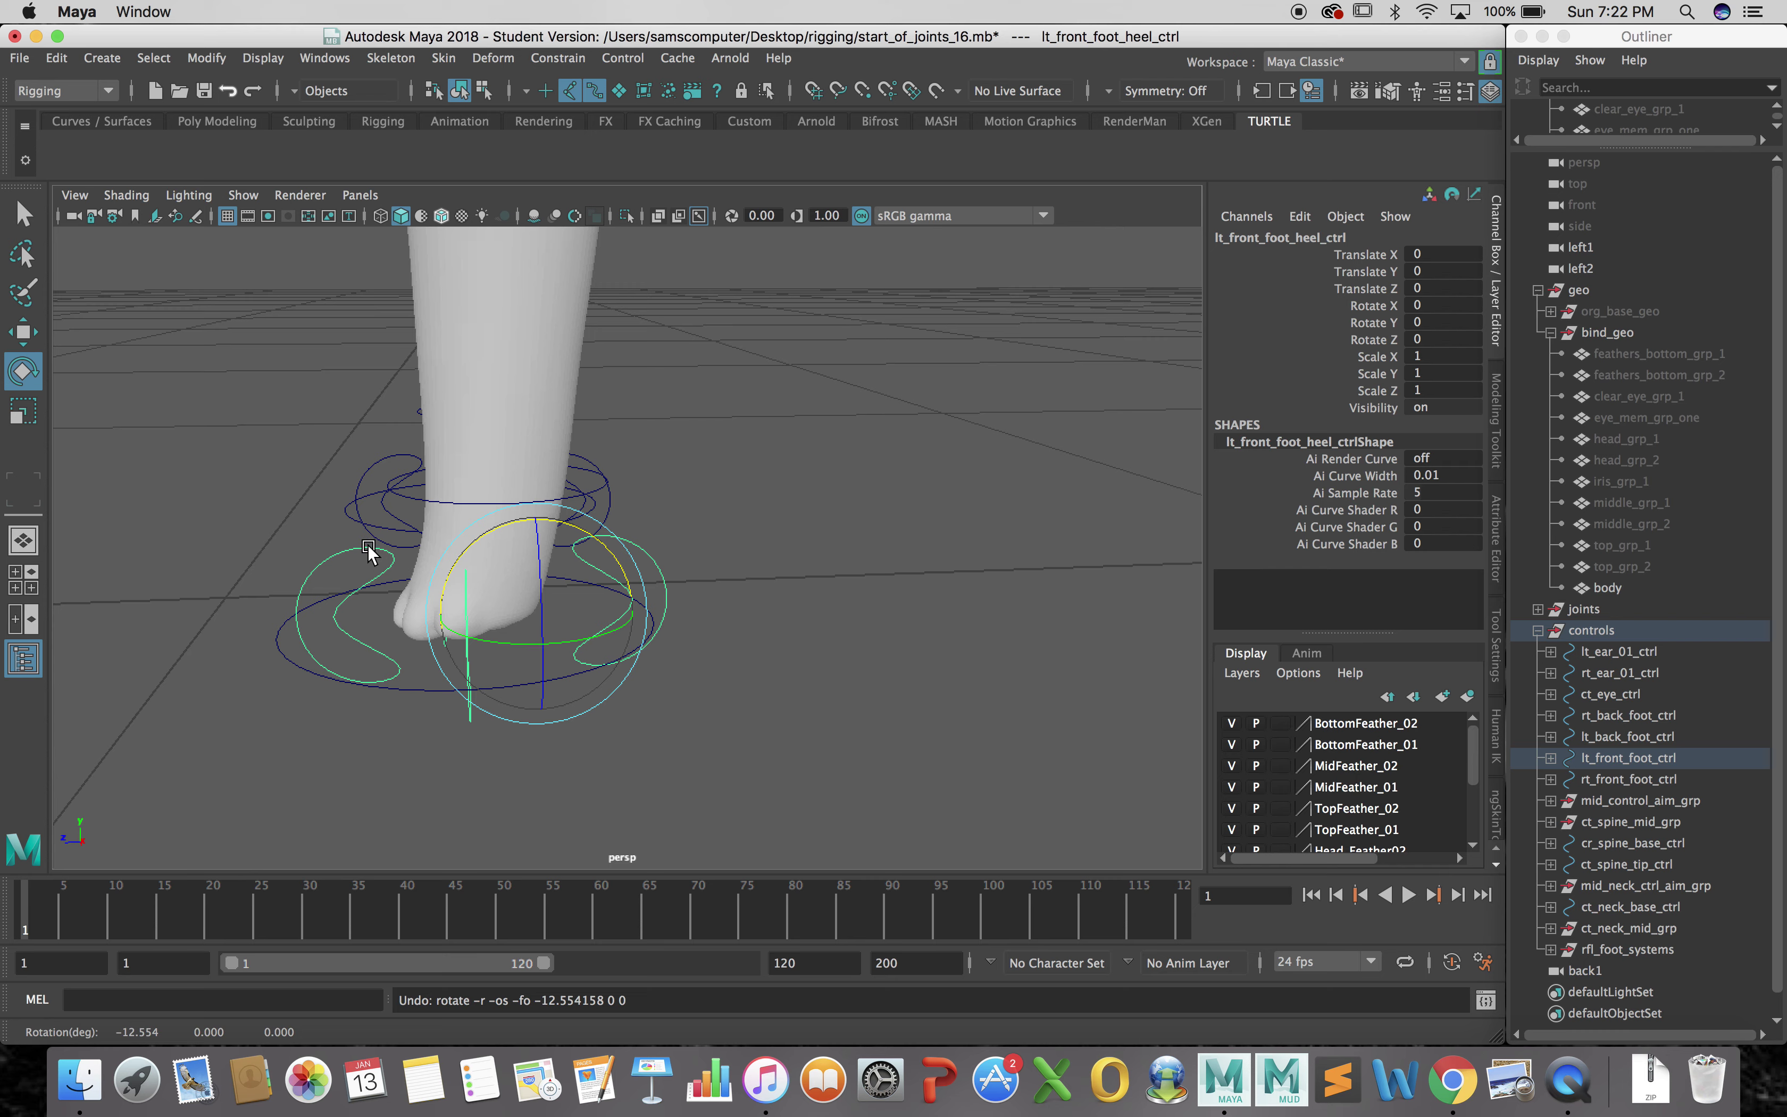
left_click(339, 546)
left_click_drag(353, 540, 308, 536)
key("ctrl+z")
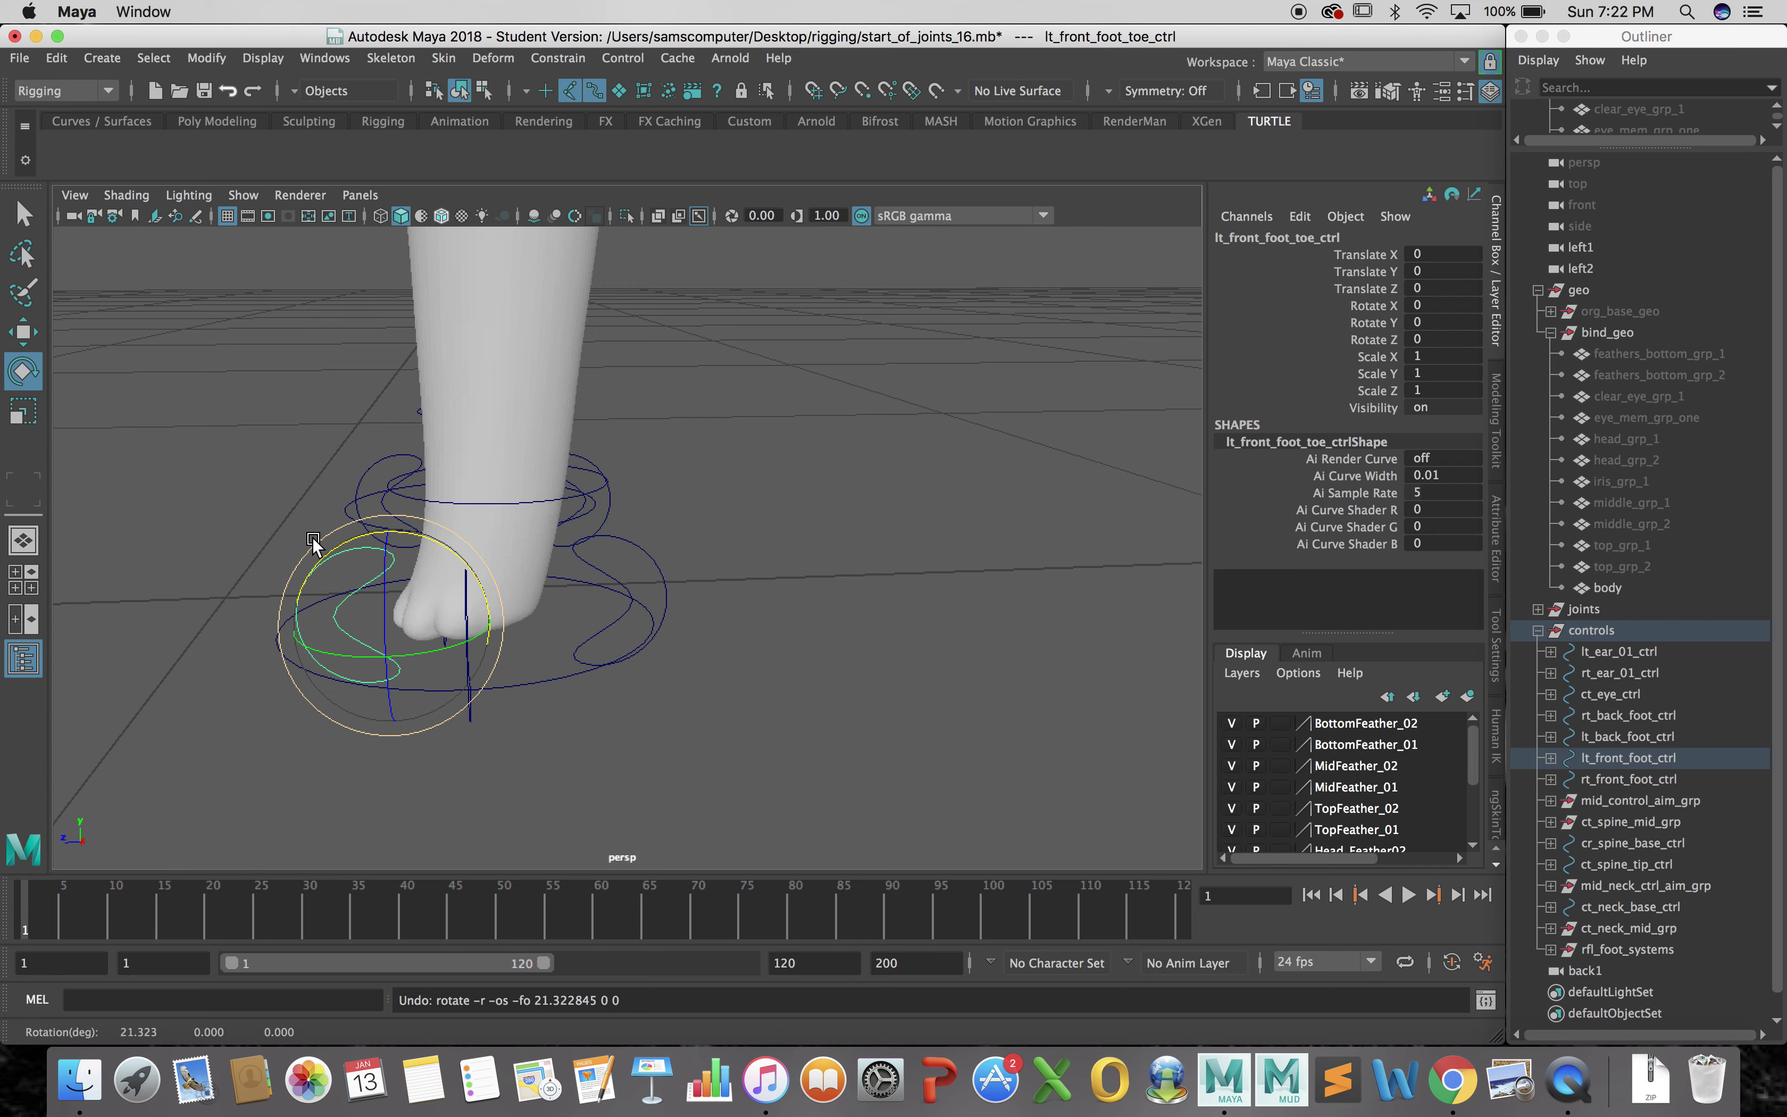
Orbit in closer to the foot and tilt it on the toe control again
left_click_drag(766, 662, 730, 651, "alt")
right_click_drag(729, 650, 842, 678, "alt")
middle_click_drag(842, 678, 867, 711, "alt")
mouse_move(542, 534)
left_mouse_down()
mouse_move(517, 527)
mouse_move(566, 547)
left_mouse_up()
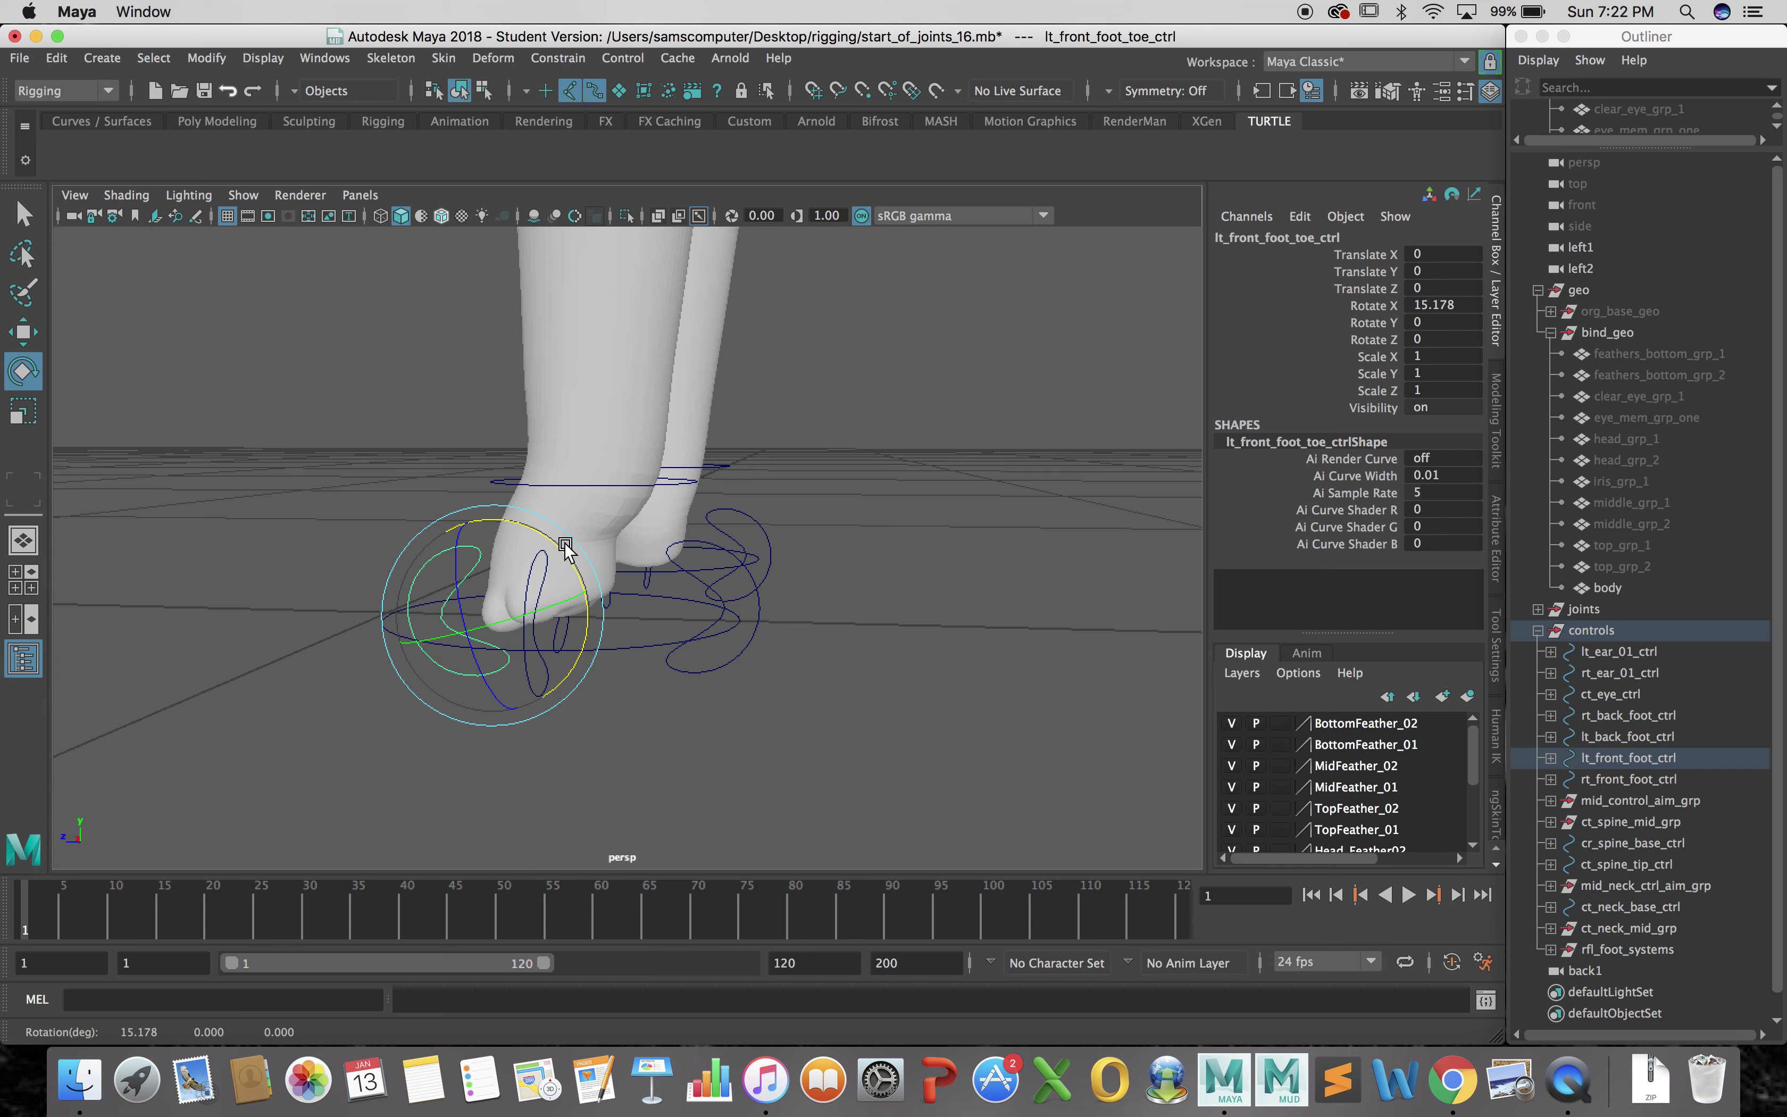
Slide the left front ankle control to test the leg, then undo the ankle move and toe rotation
left_click(714, 533)
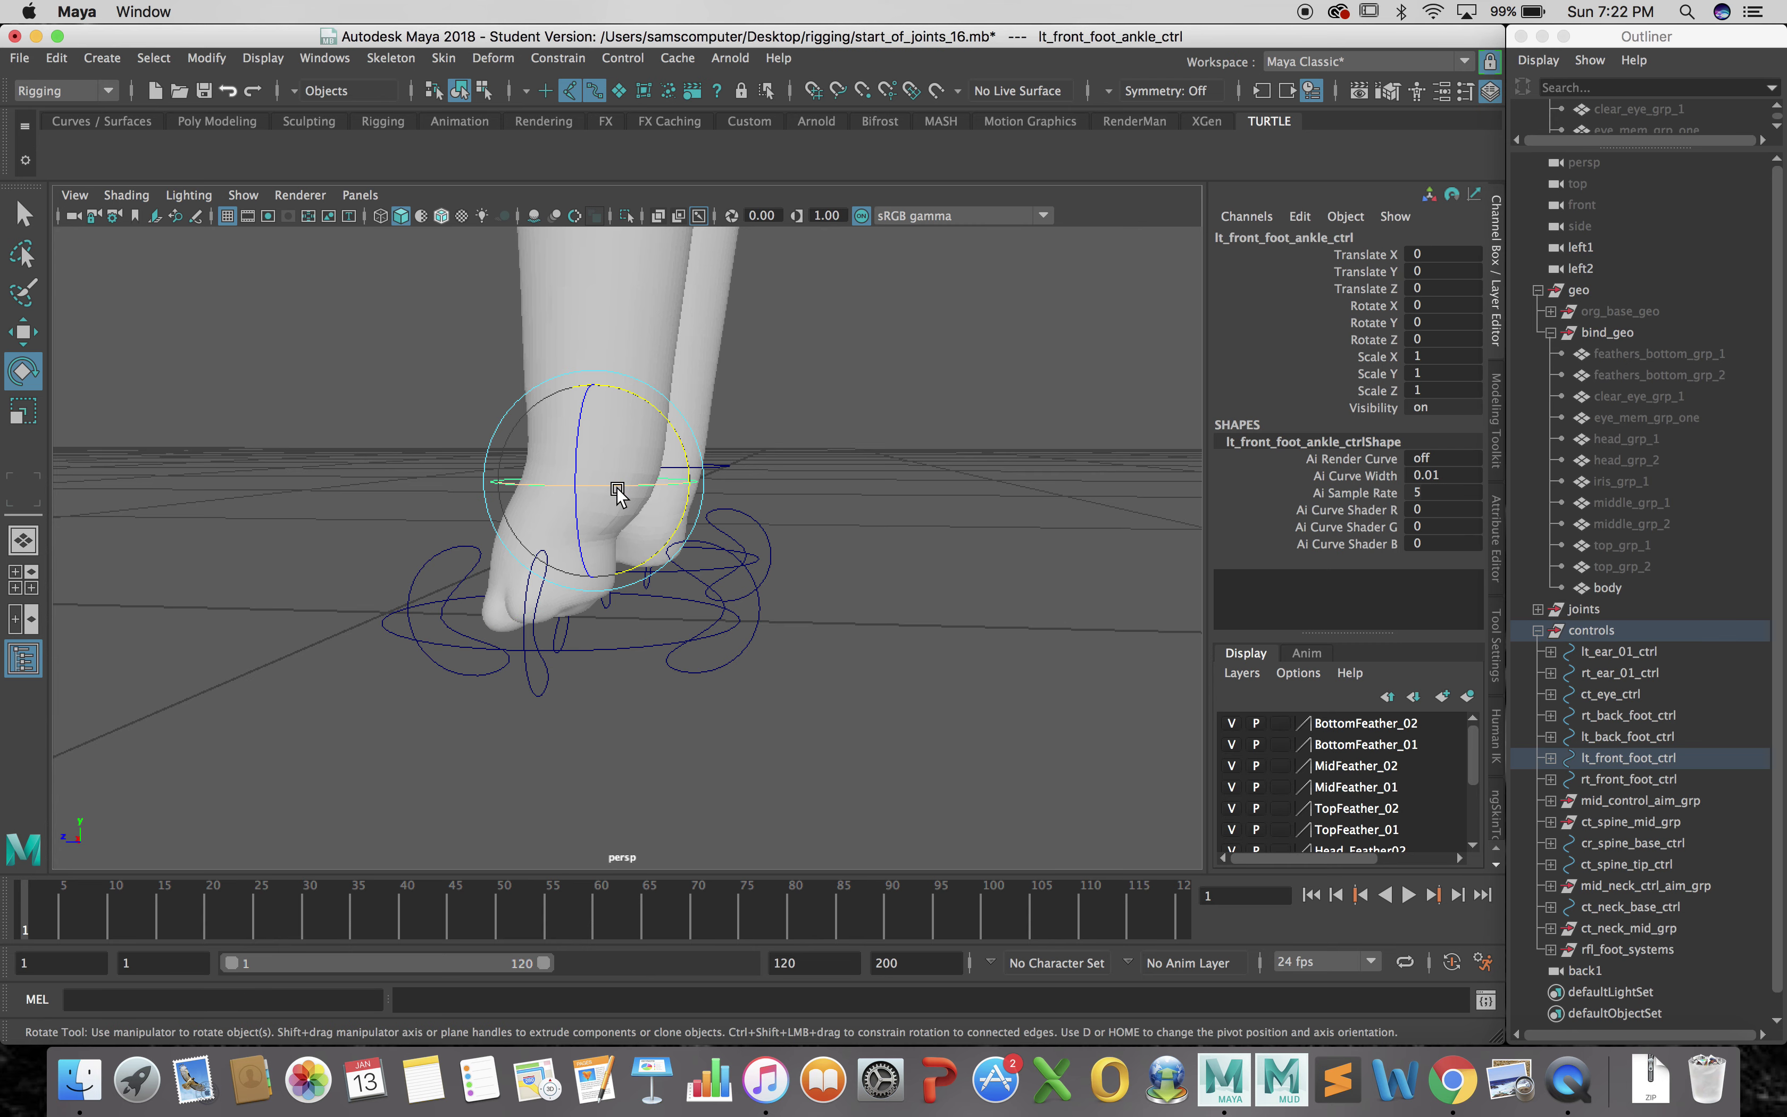
key("w")
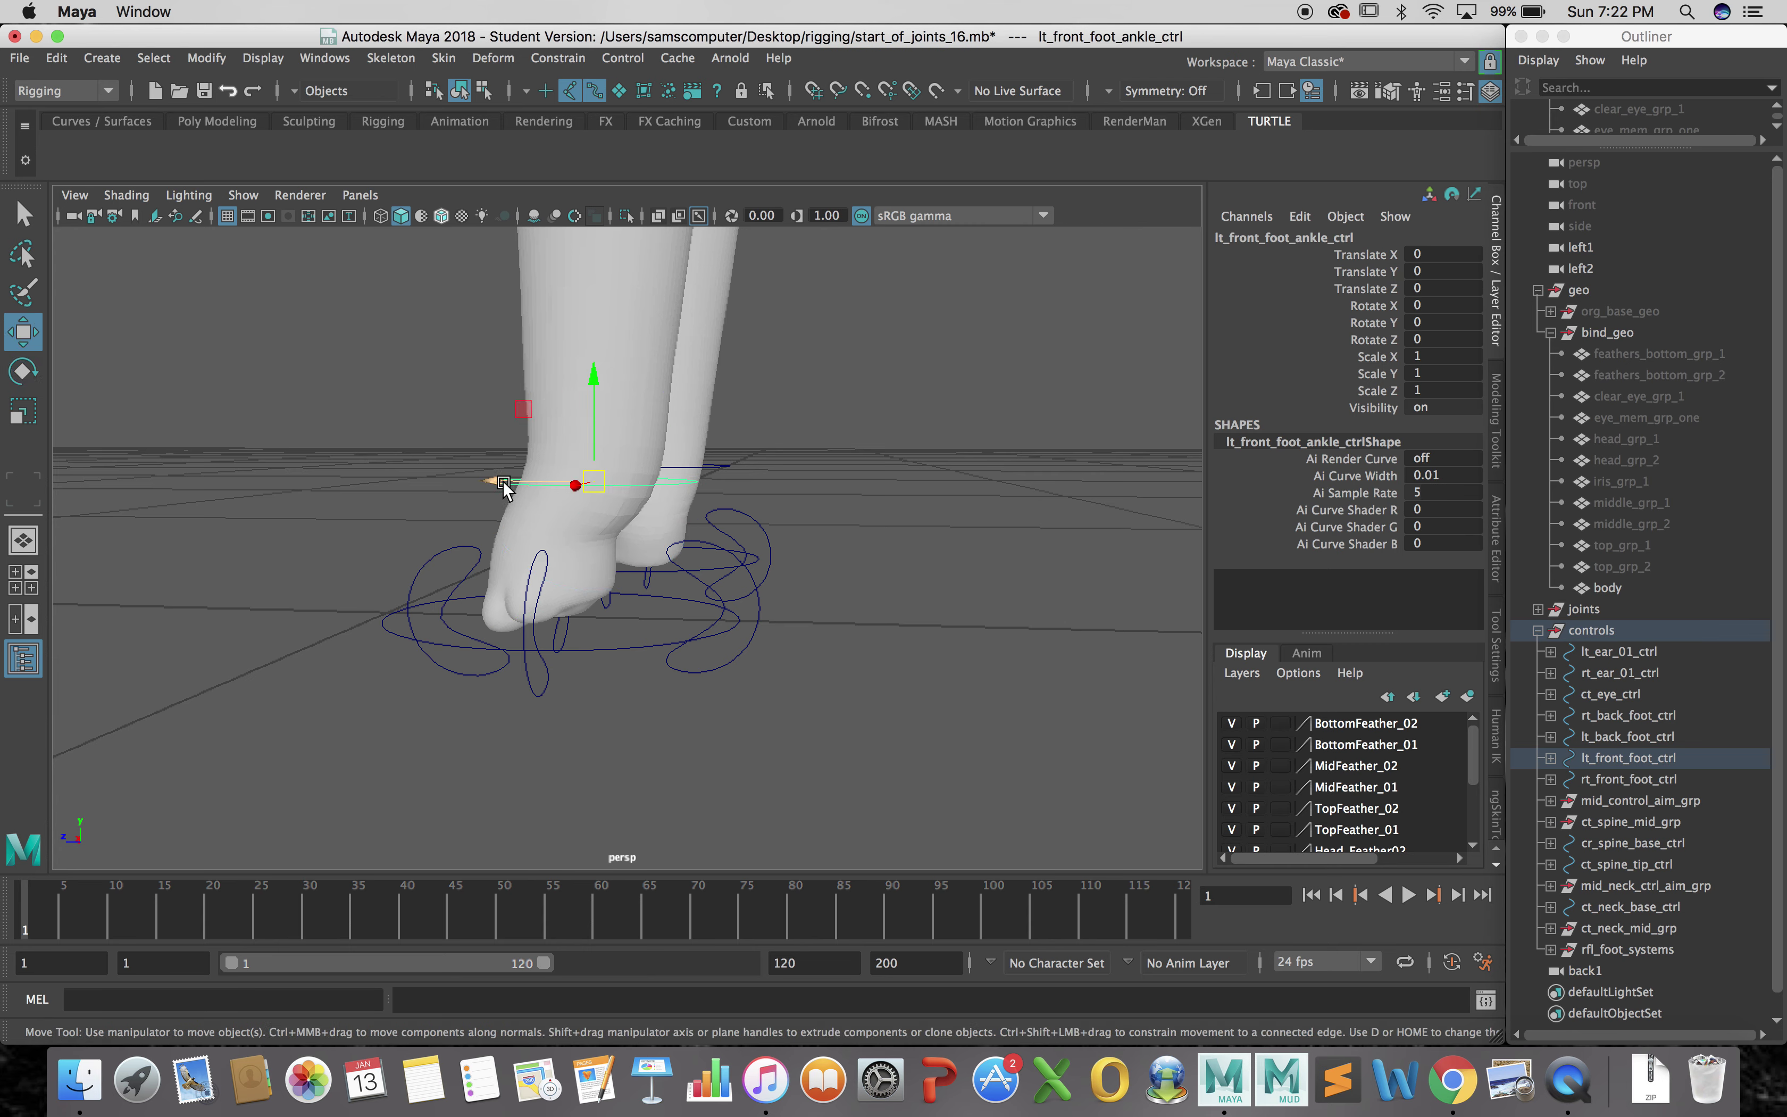
mouse_move(504, 486)
left_mouse_down()
mouse_move(469, 478)
mouse_move(487, 477)
left_mouse_up()
key("z")
key("z")
key("z")
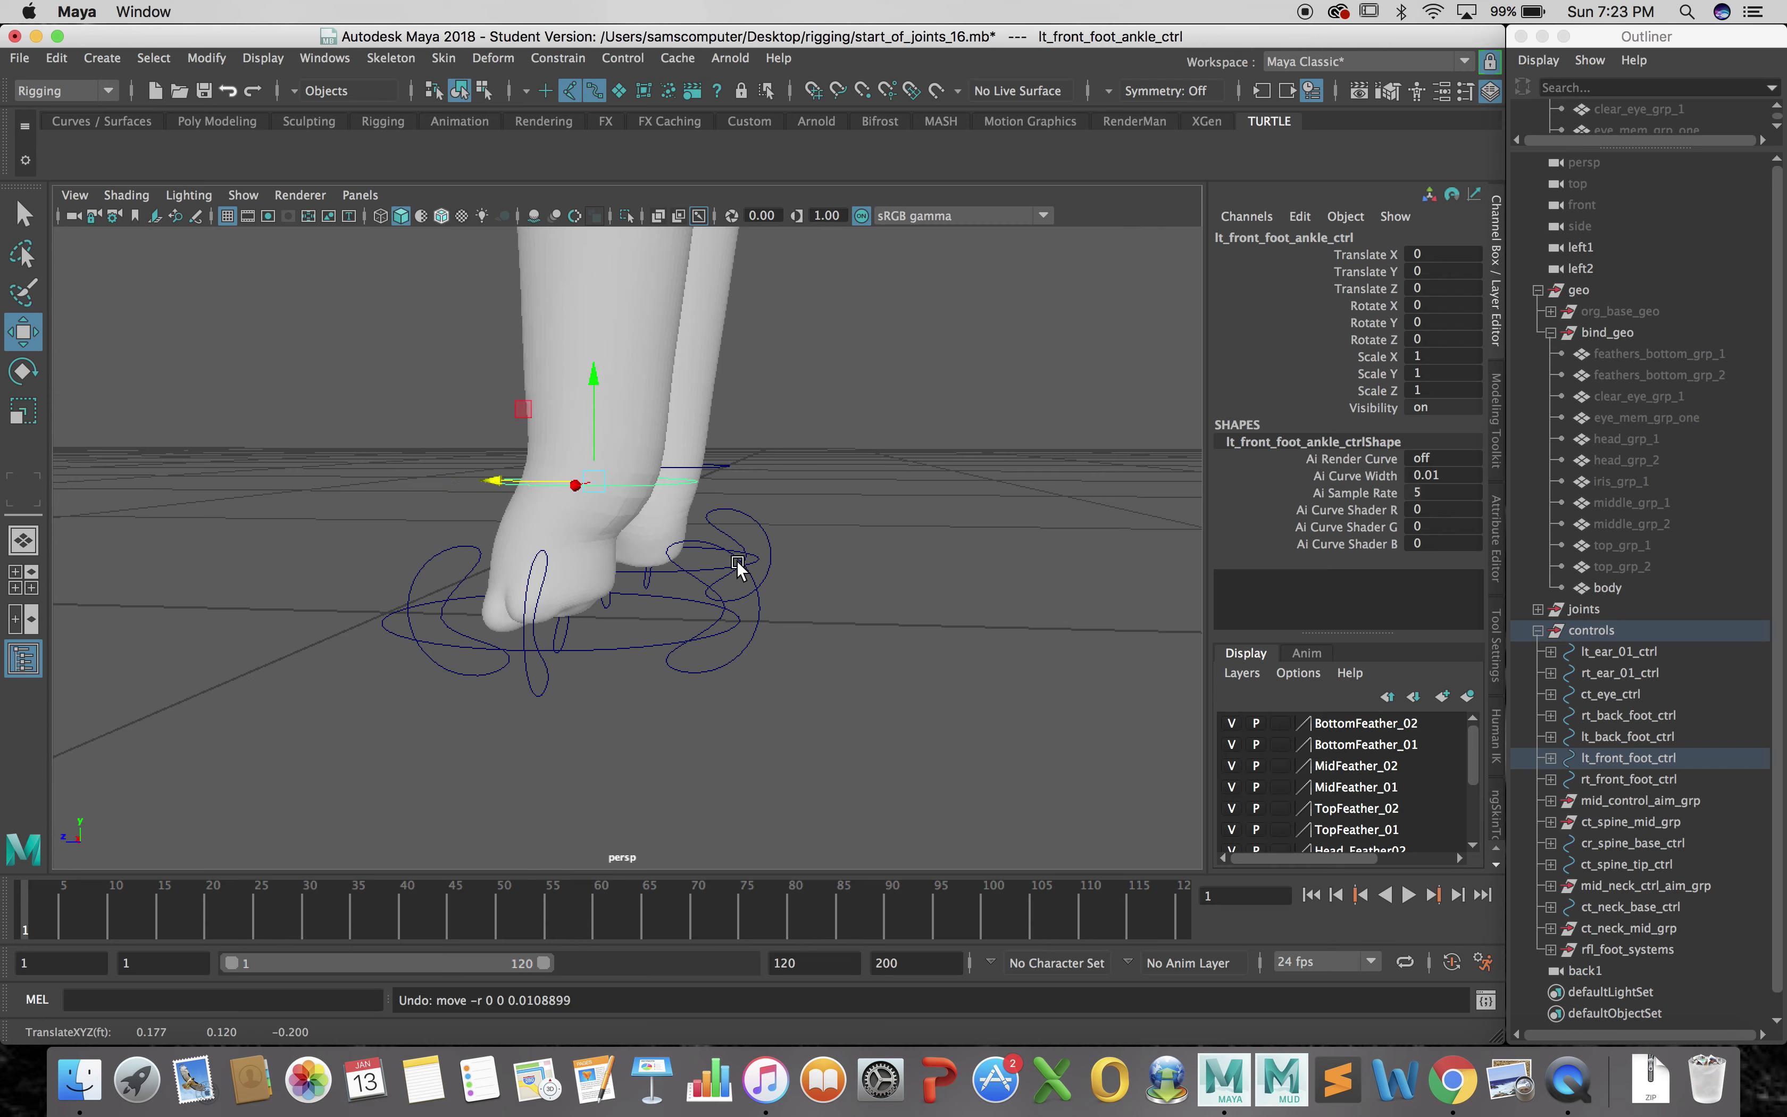
key("z")
key("z")
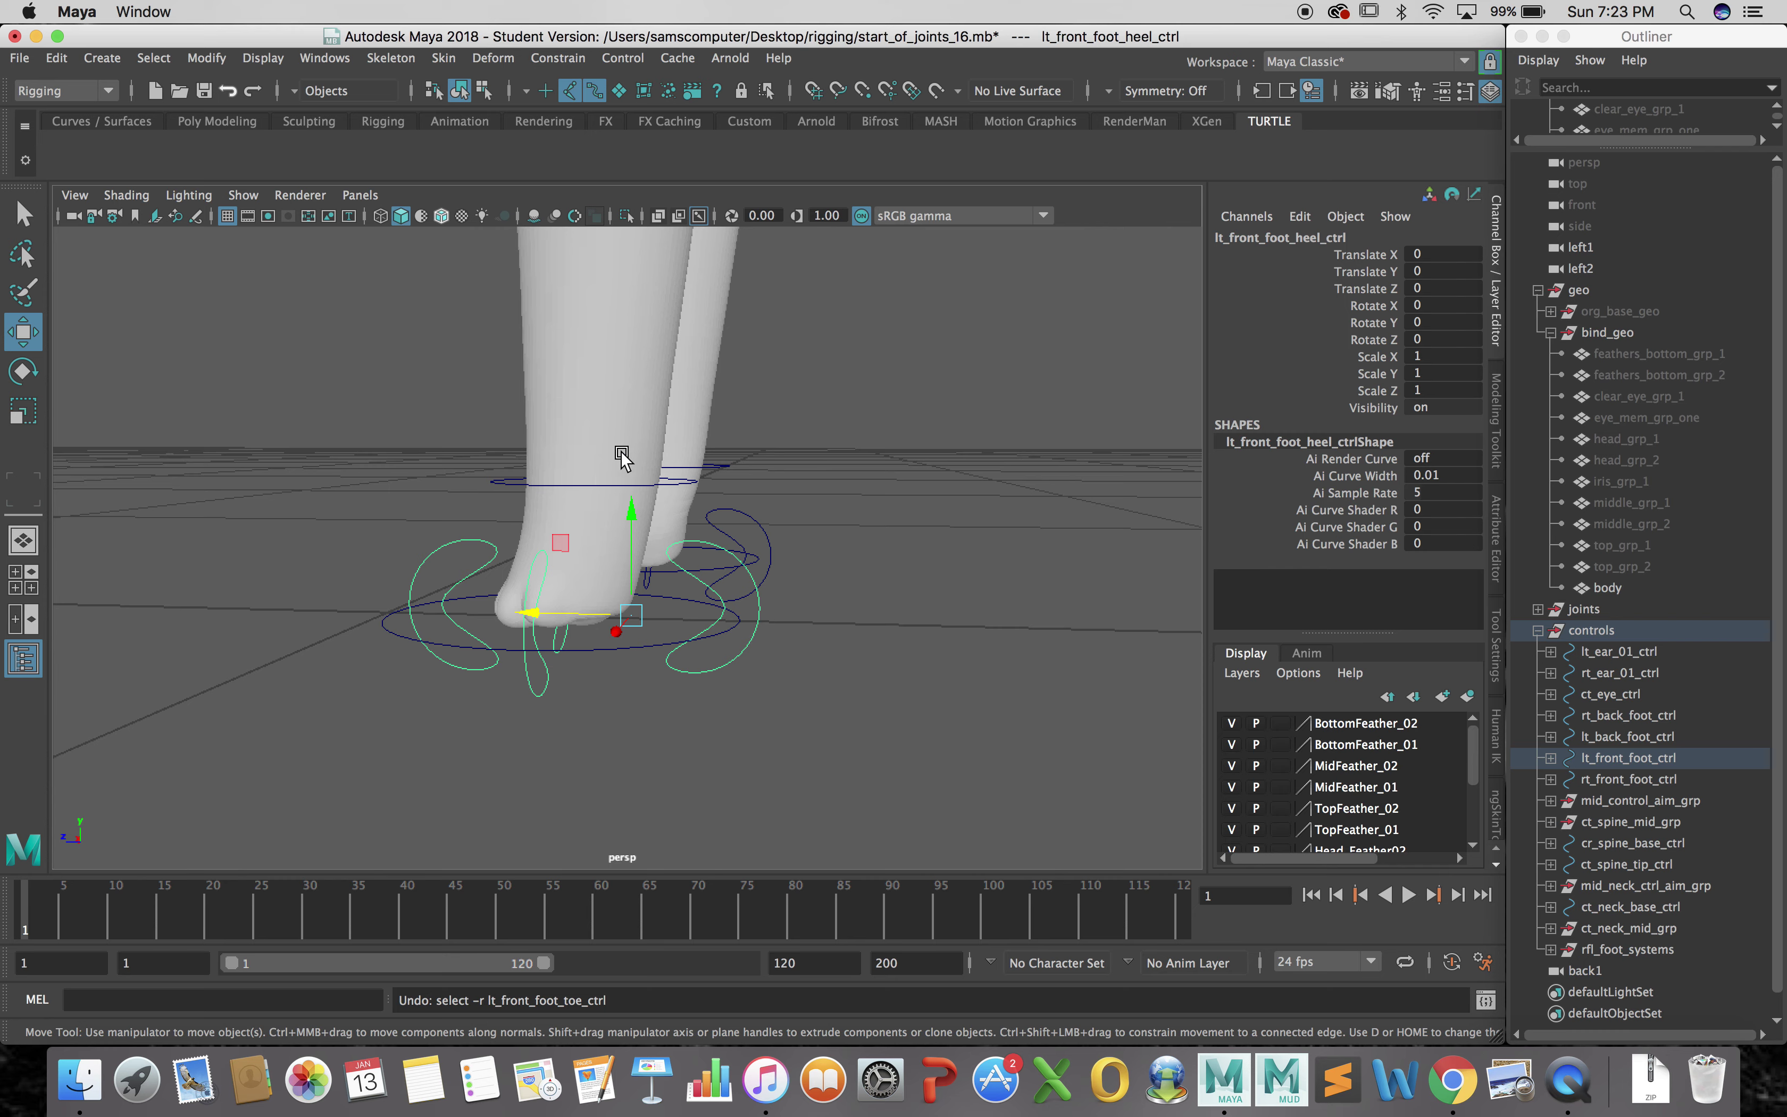
Reselect the front heel control for rotation, clear it, and pull back to show all four legs
left_click(922, 720)
left_click_drag(820, 711, 748, 739, "alt")
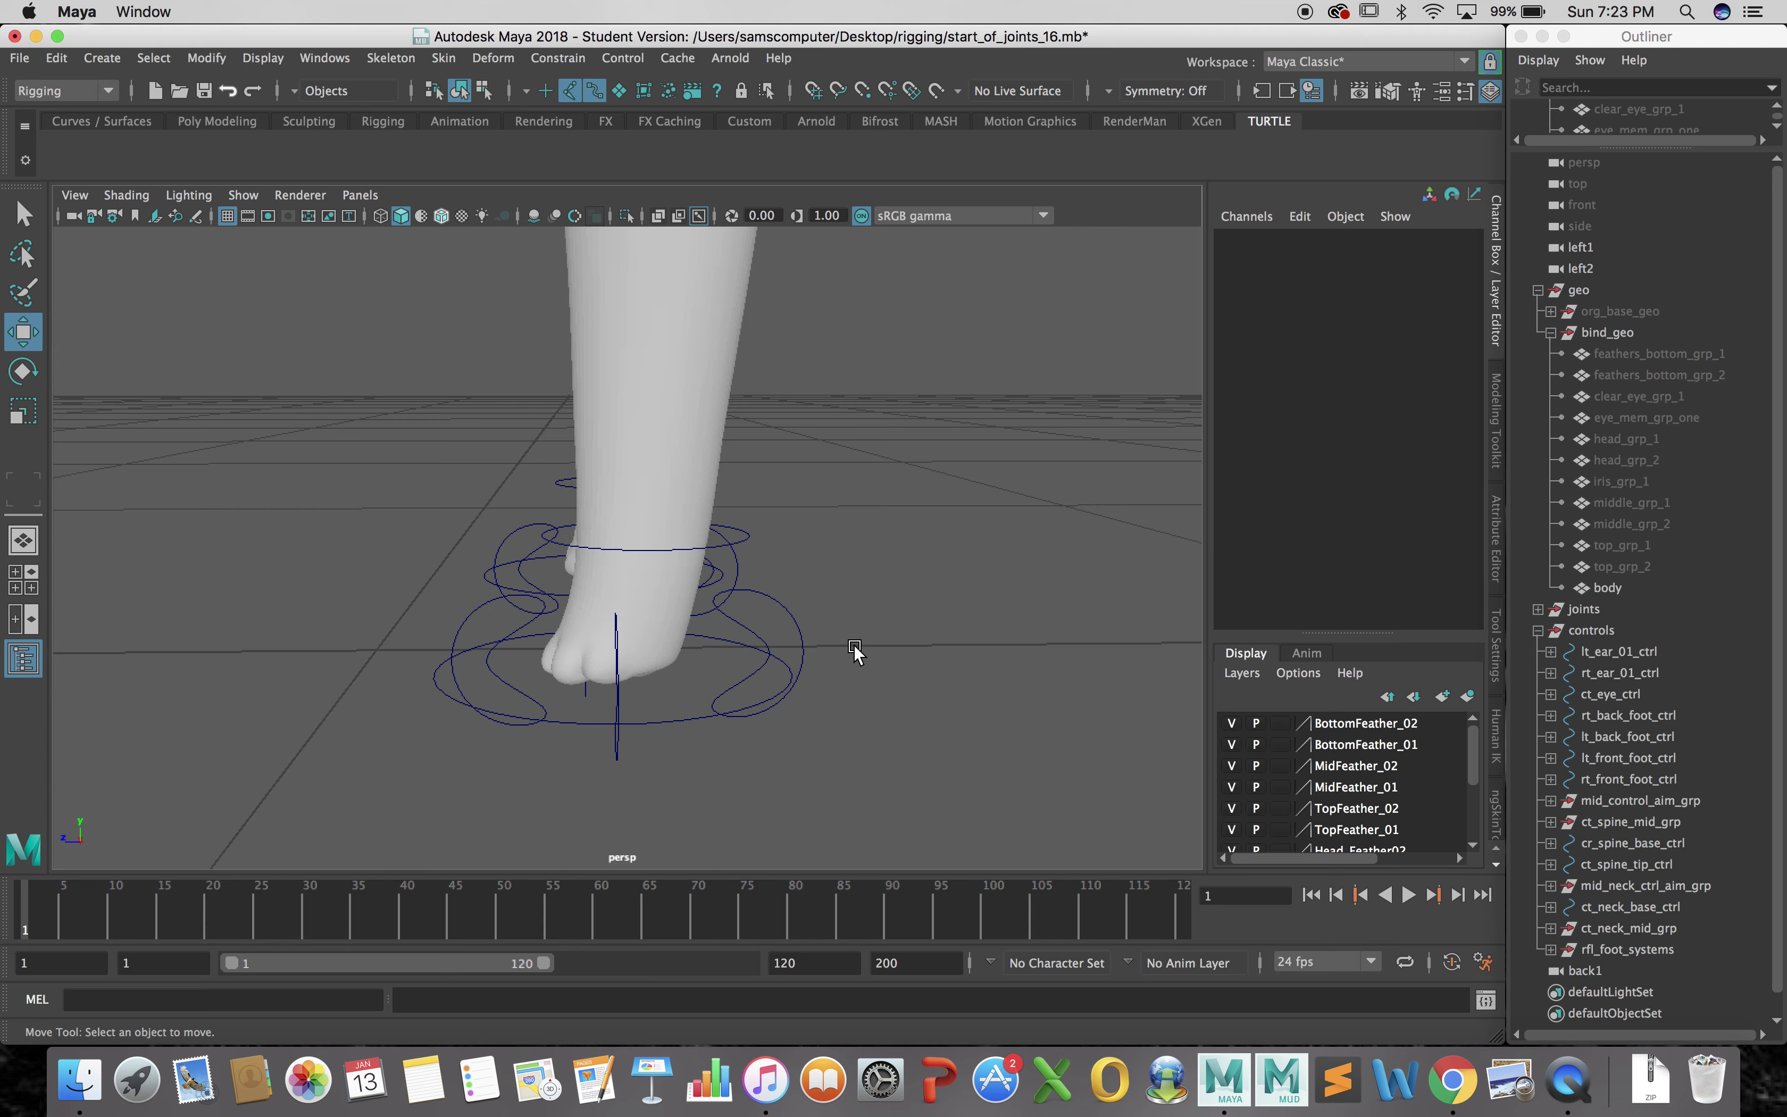
left_click(775, 603)
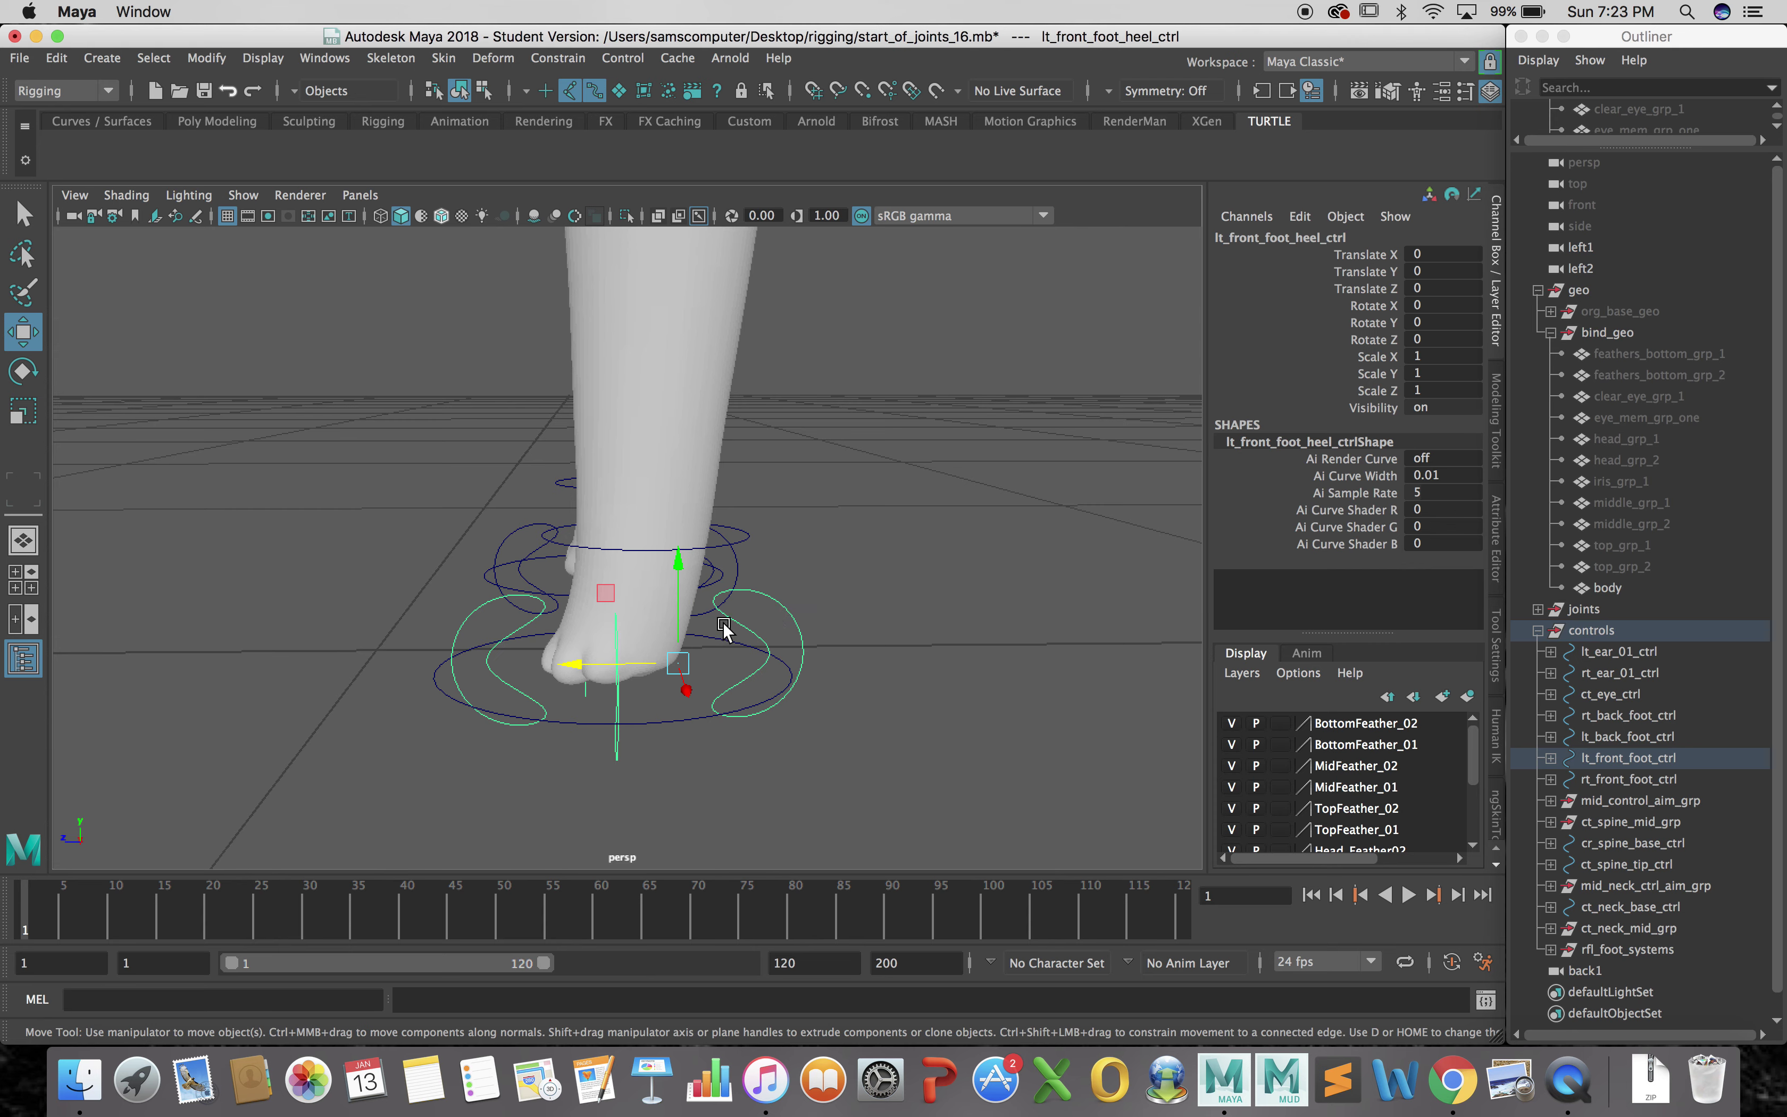
key("e")
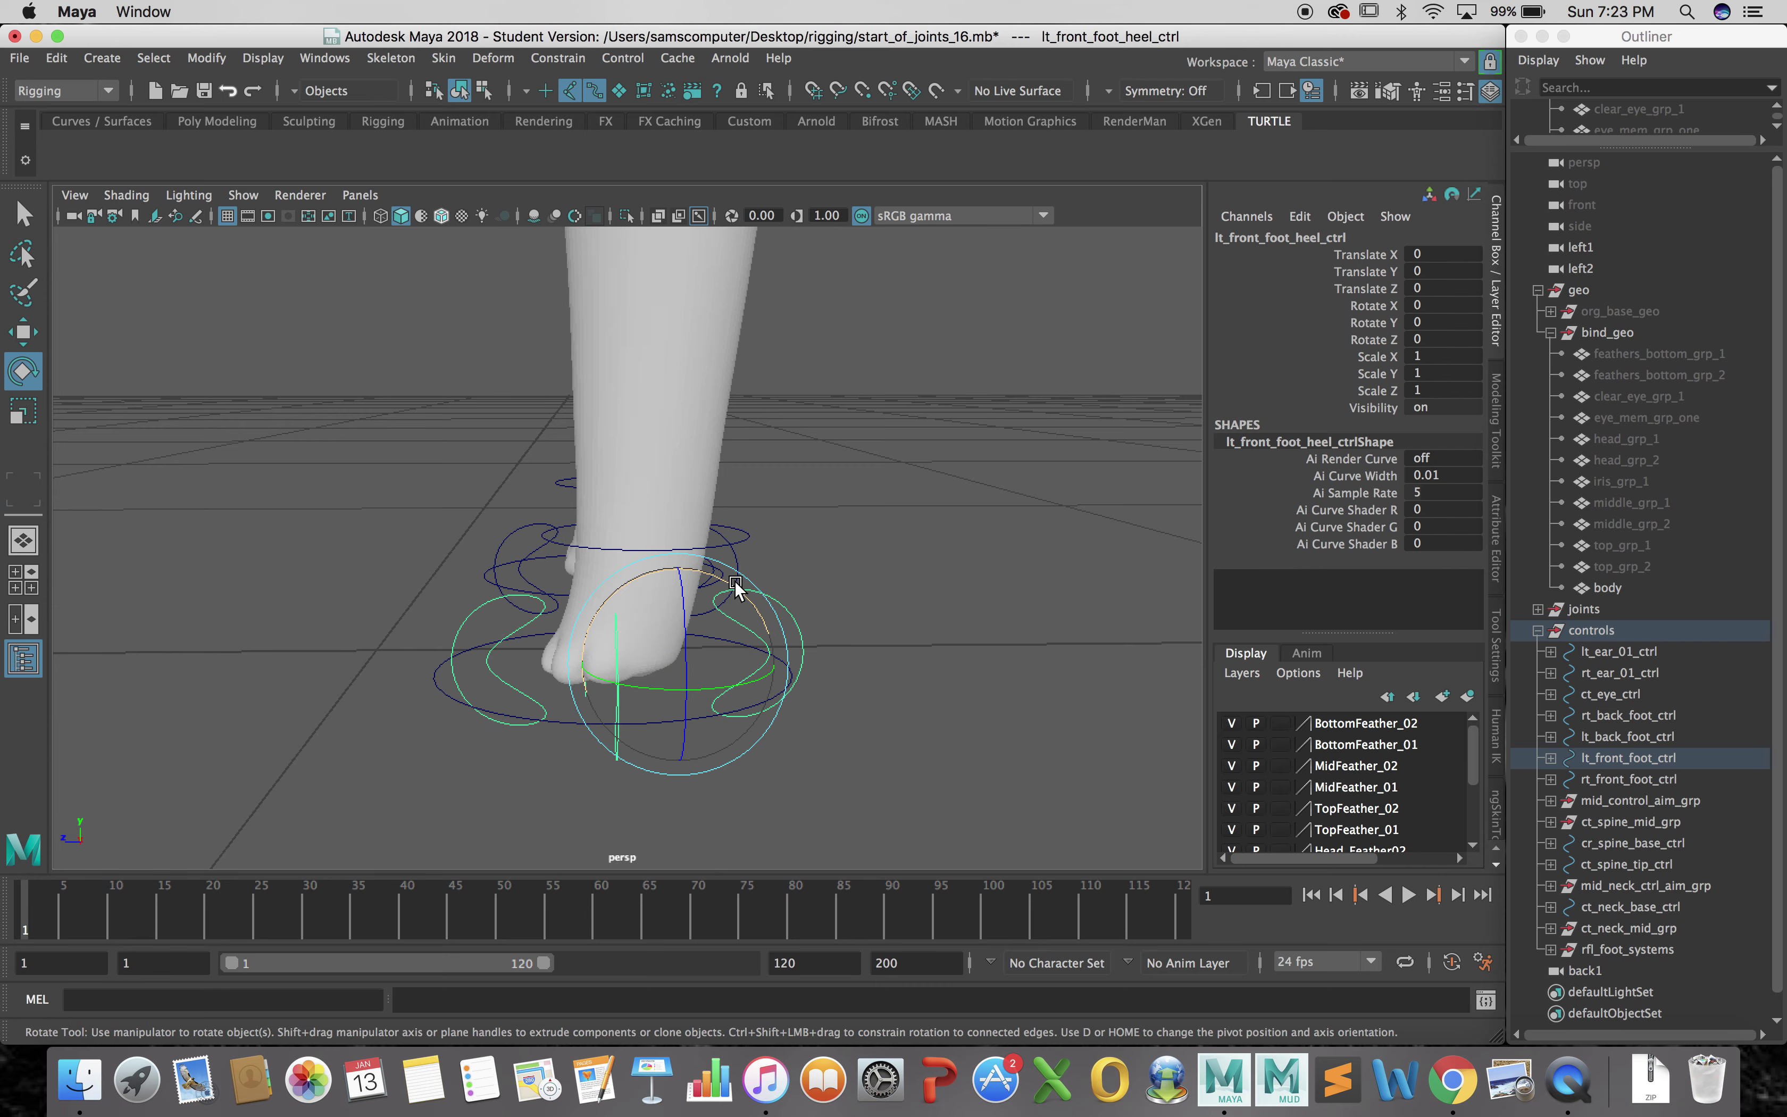
left_click(929, 649)
left_click_drag(863, 562, 960, 605, "alt")
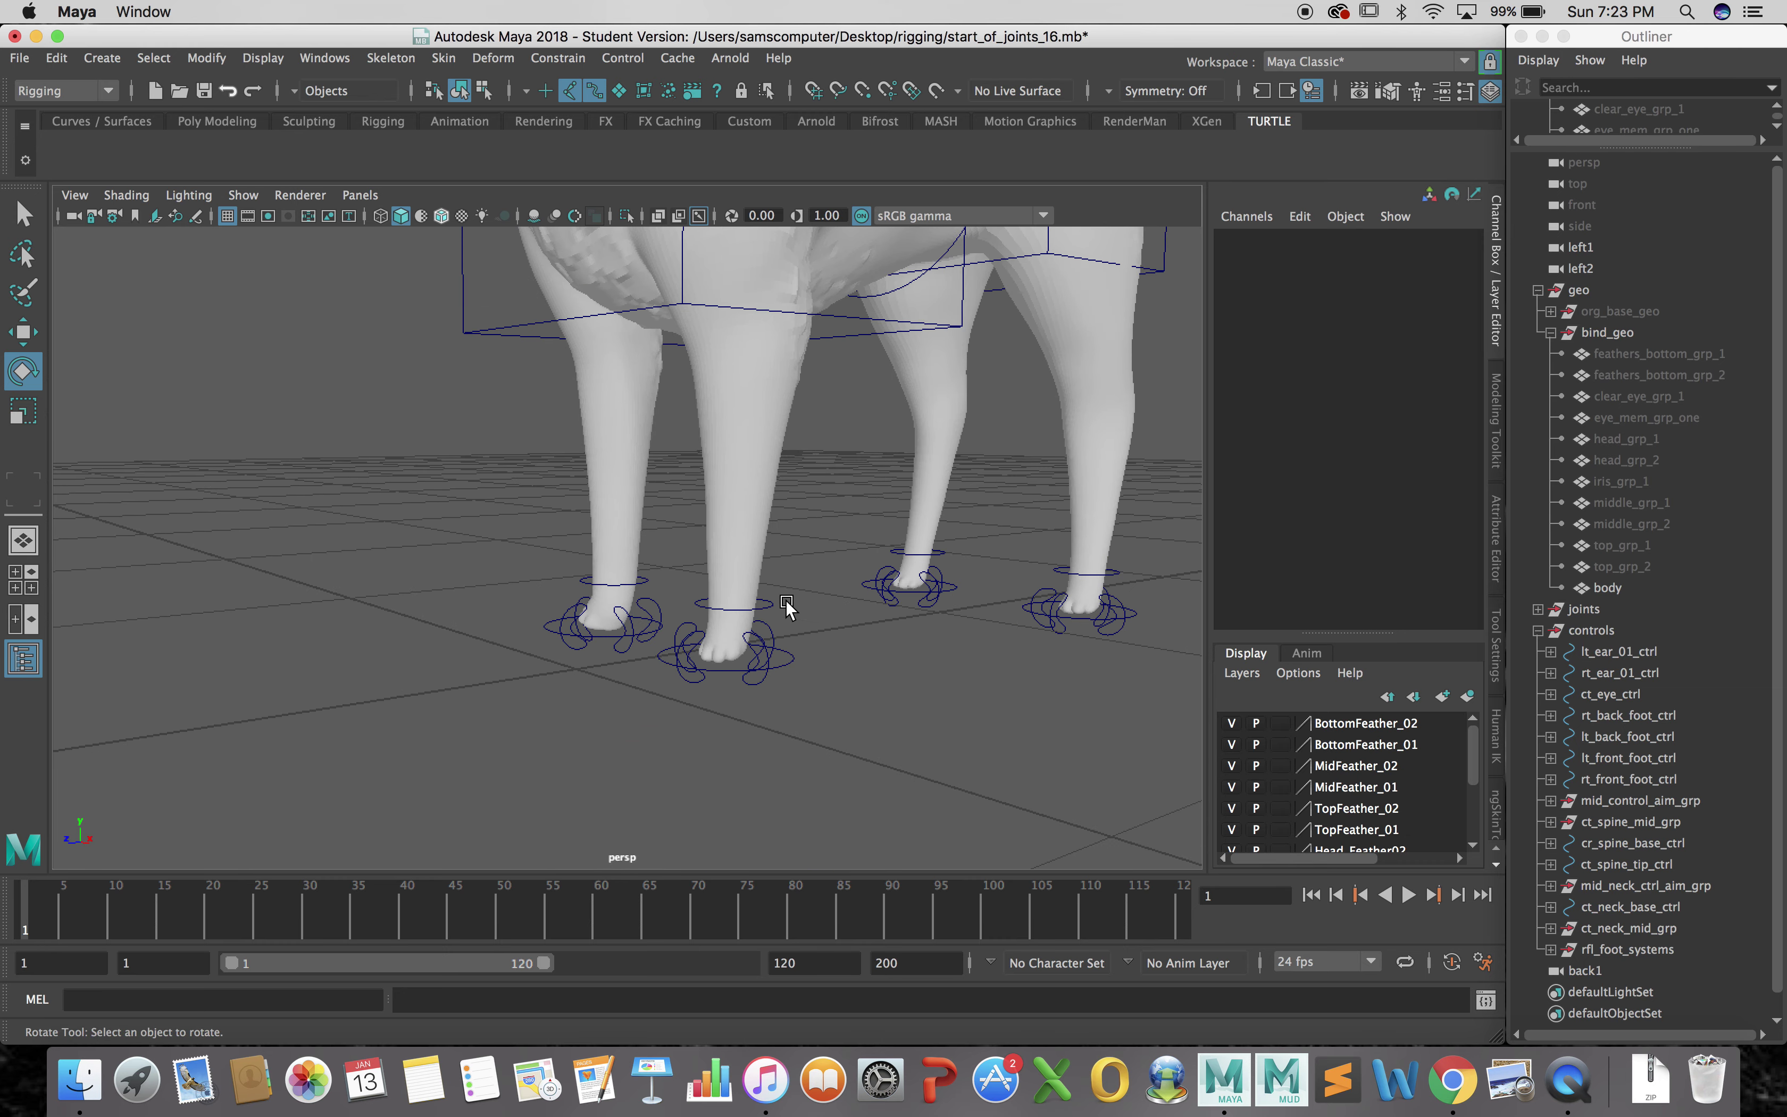
Frame the head from the front and turn it 22.22 degrees in Y with ct_neck_tip_ctrl, then undo
mouse_move(824, 607)
left_mouse_down("alt")
mouse_move(796, 602)
mouse_move(783, 648)
mouse_move(780, 620)
mouse_move(852, 634)
mouse_move(808, 629)
left_mouse_up("alt")
left_click_drag(822, 524, 720, 622, "alt")
left_click_drag(589, 599, 786, 599, "alt")
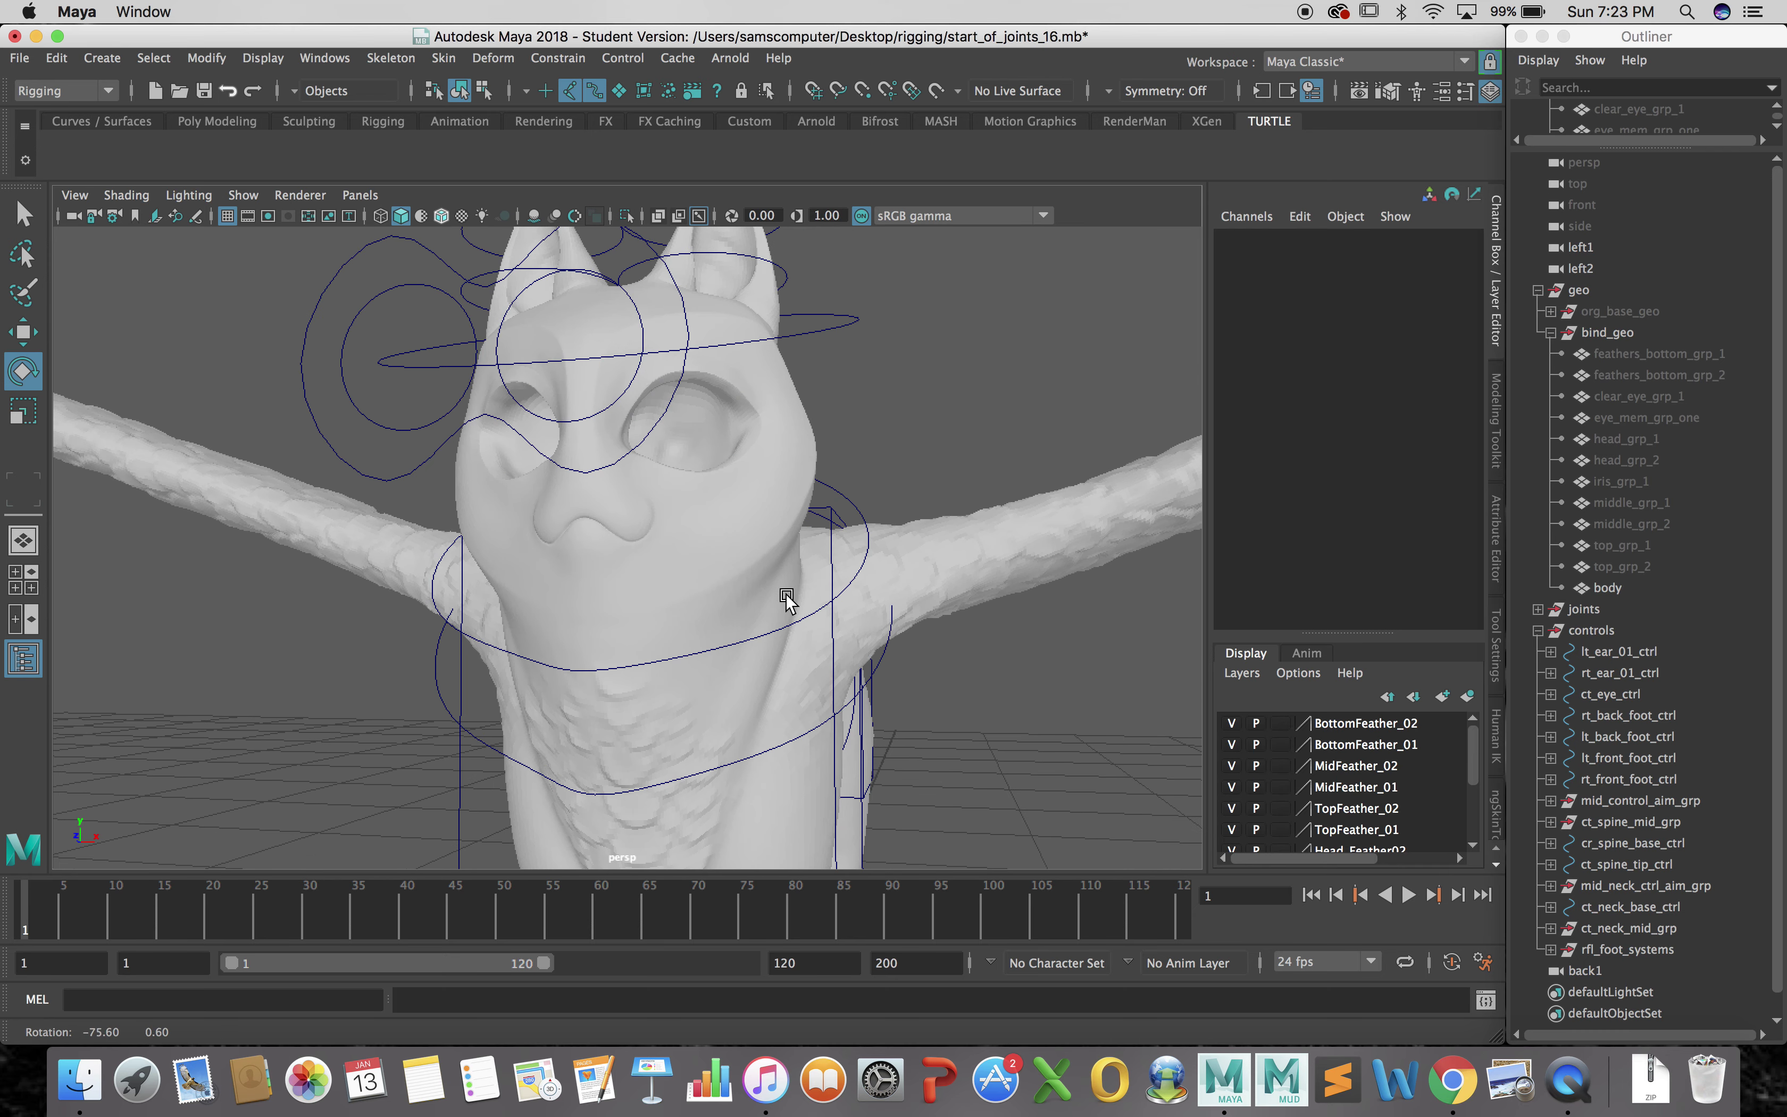
right_click_drag(786, 599, 726, 586, "alt")
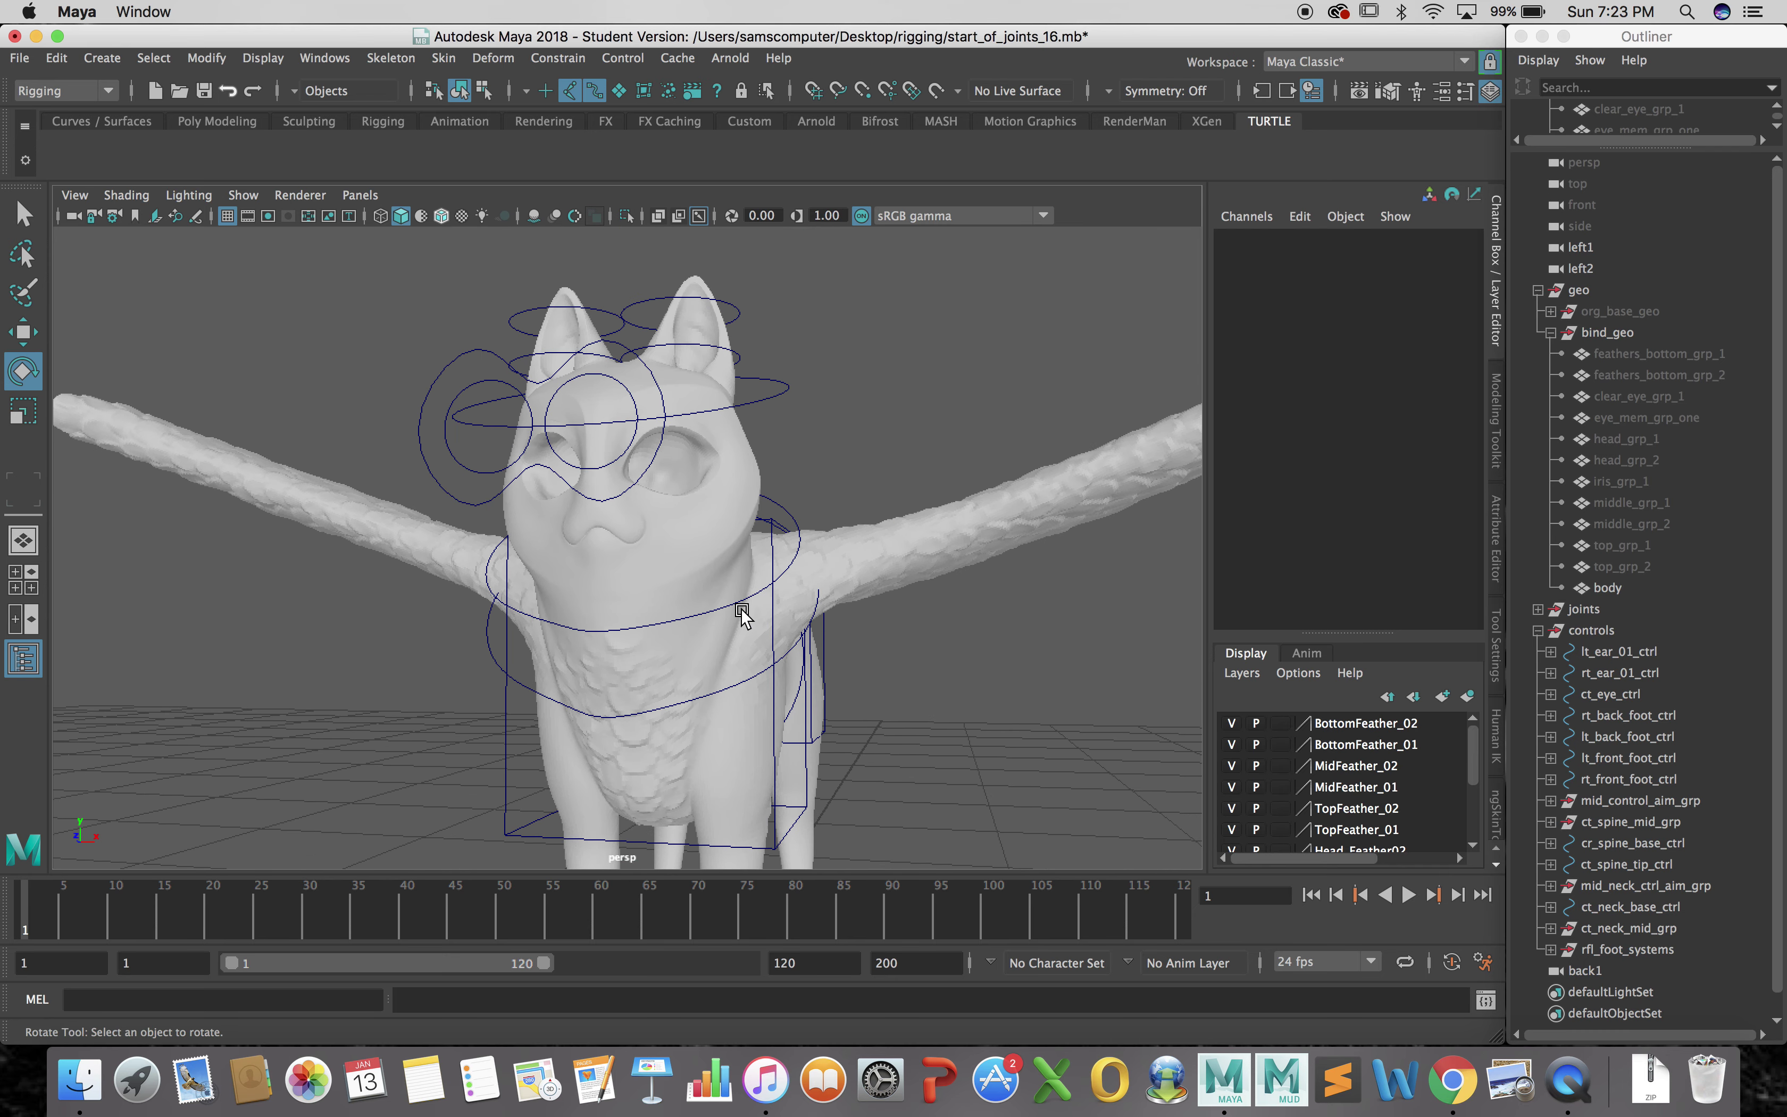
left_click(741, 602)
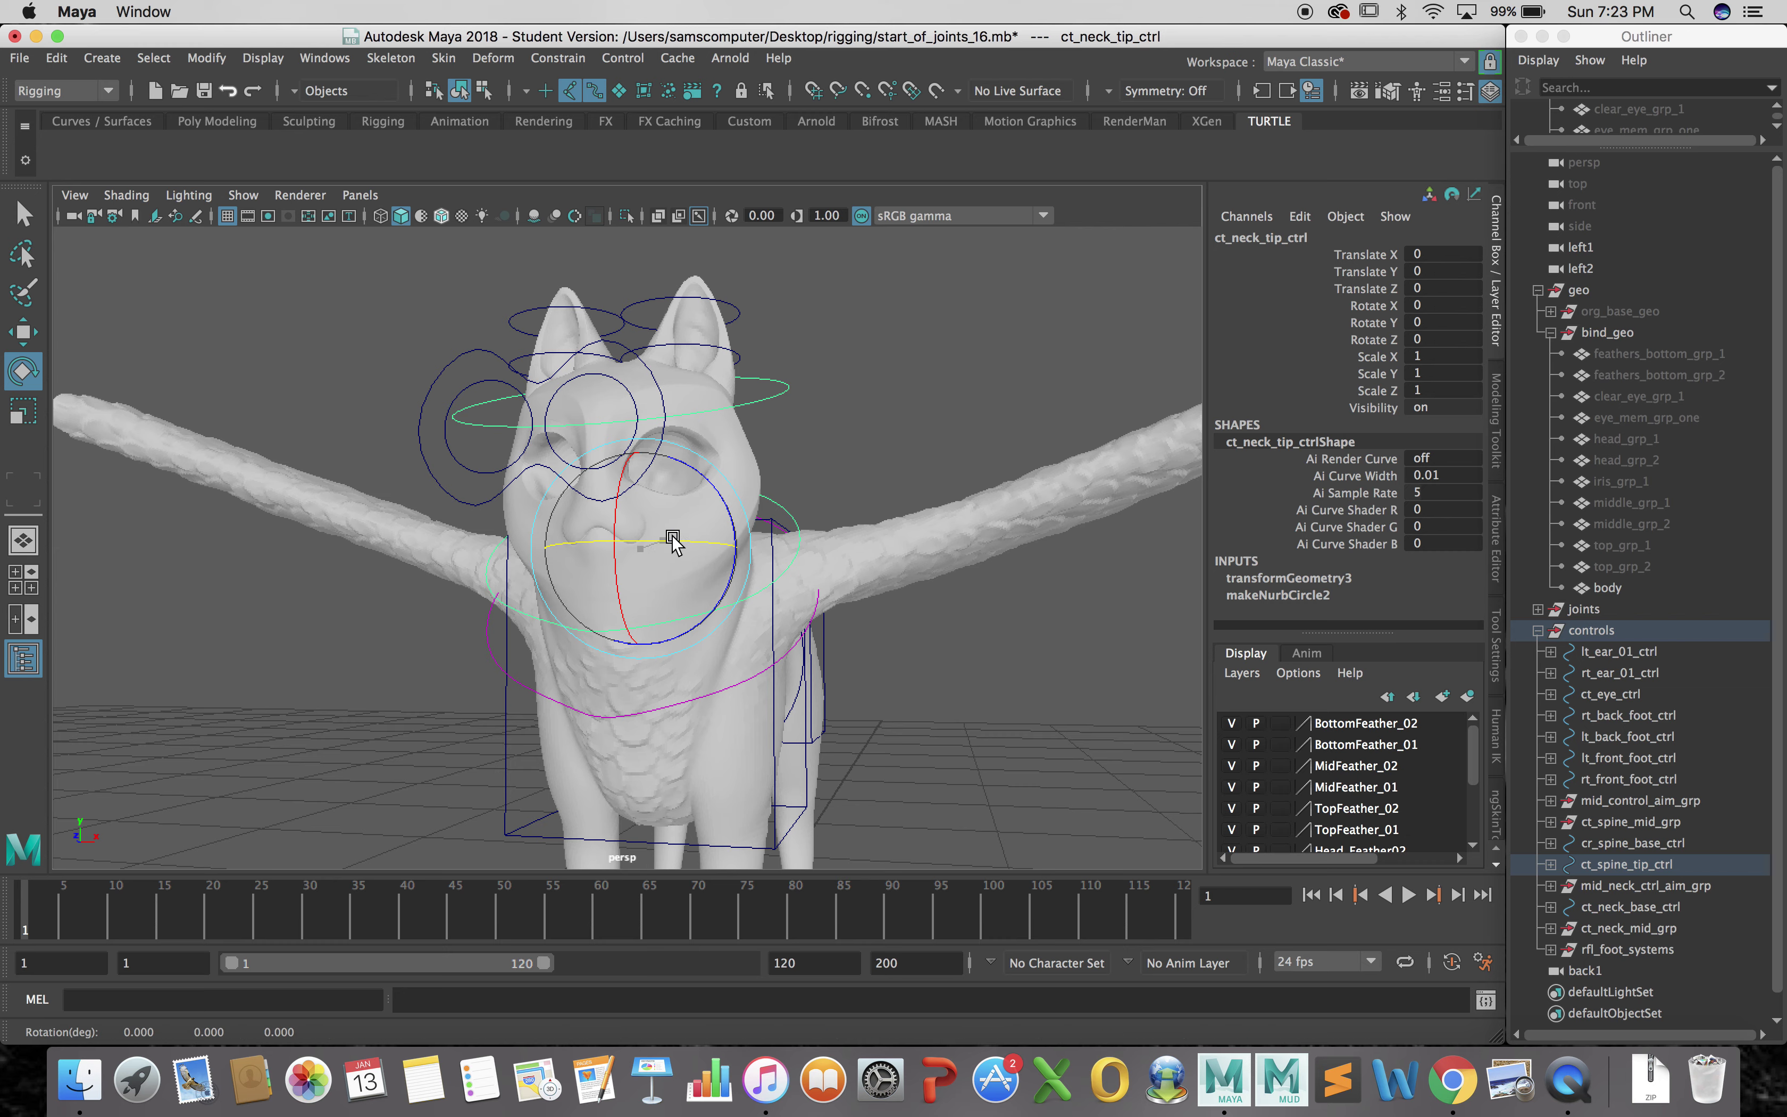
left_click_drag(673, 541, 699, 542)
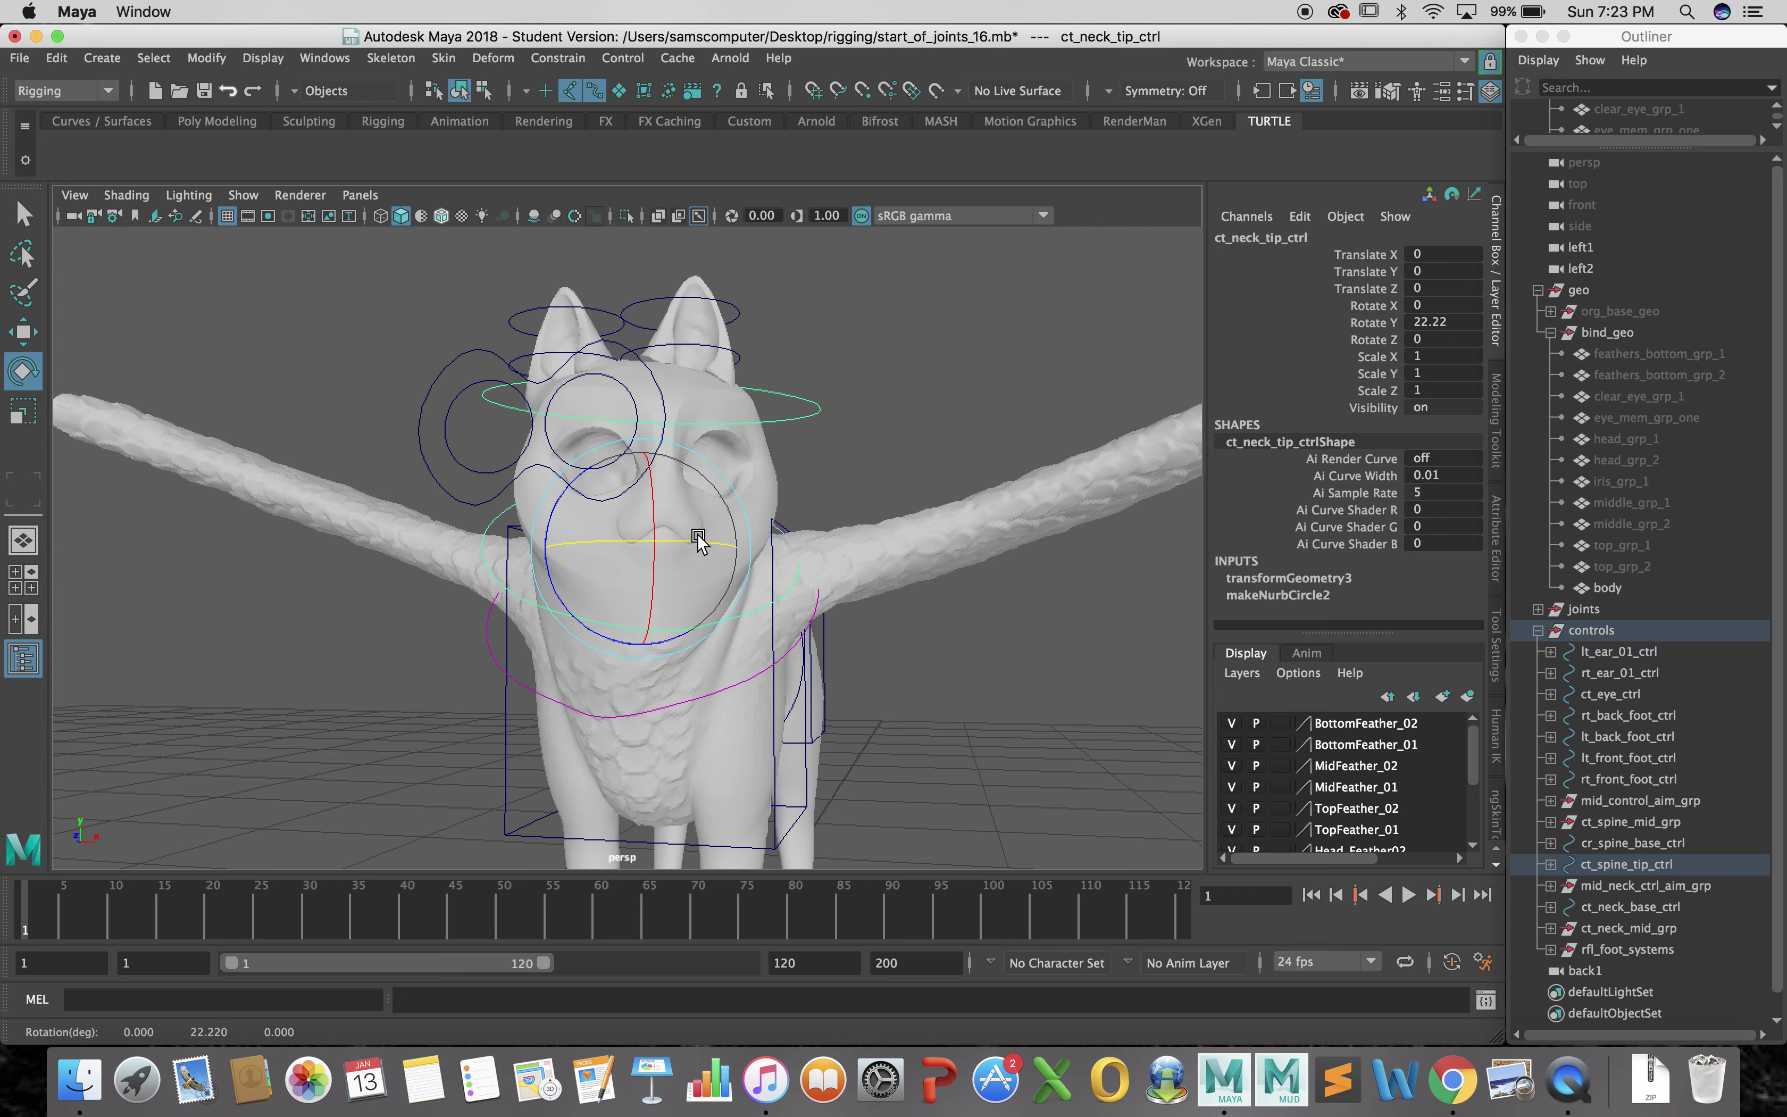
key("ctrl+z")
Look down on the creature, select both ear controls, clear them, and select ct_head_ctrl
mouse_move(800, 452)
left_mouse_down("alt")
mouse_move(812, 488)
mouse_move(795, 475)
left_mouse_up("alt")
left_click(711, 457)
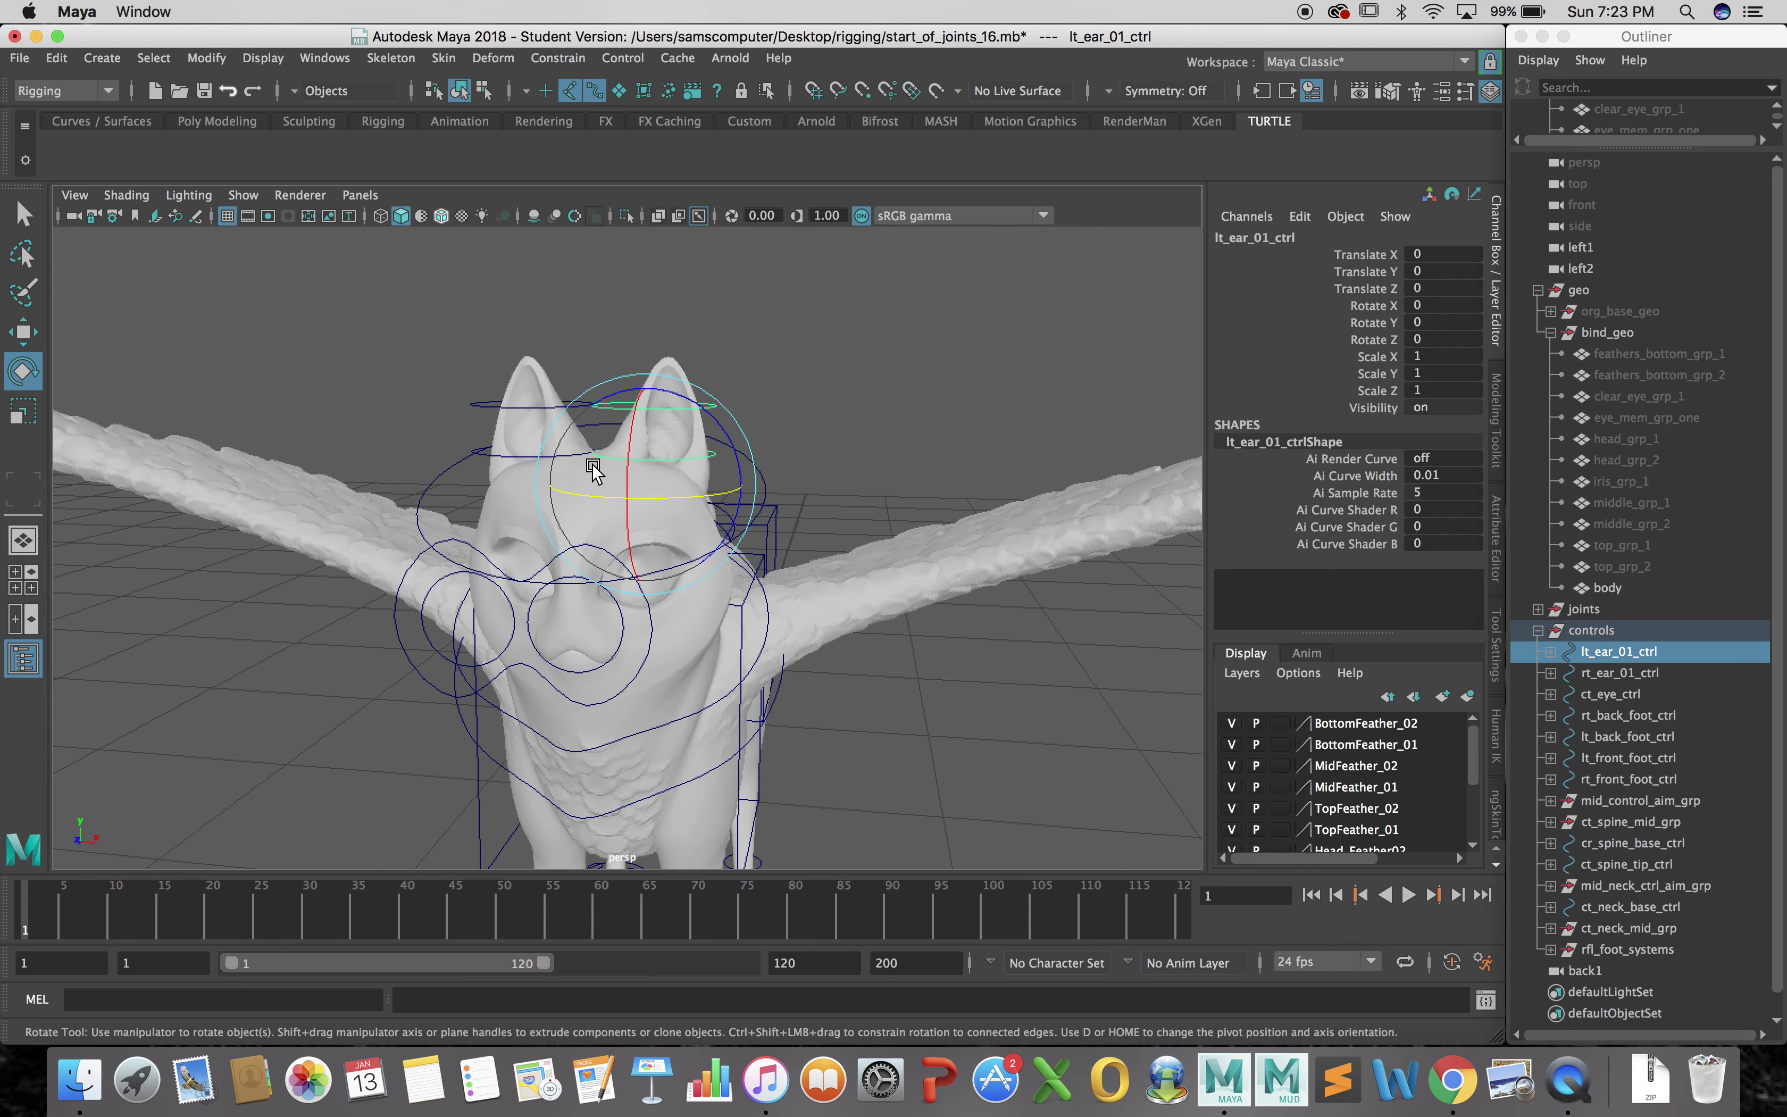
left_click(505, 455, "shift")
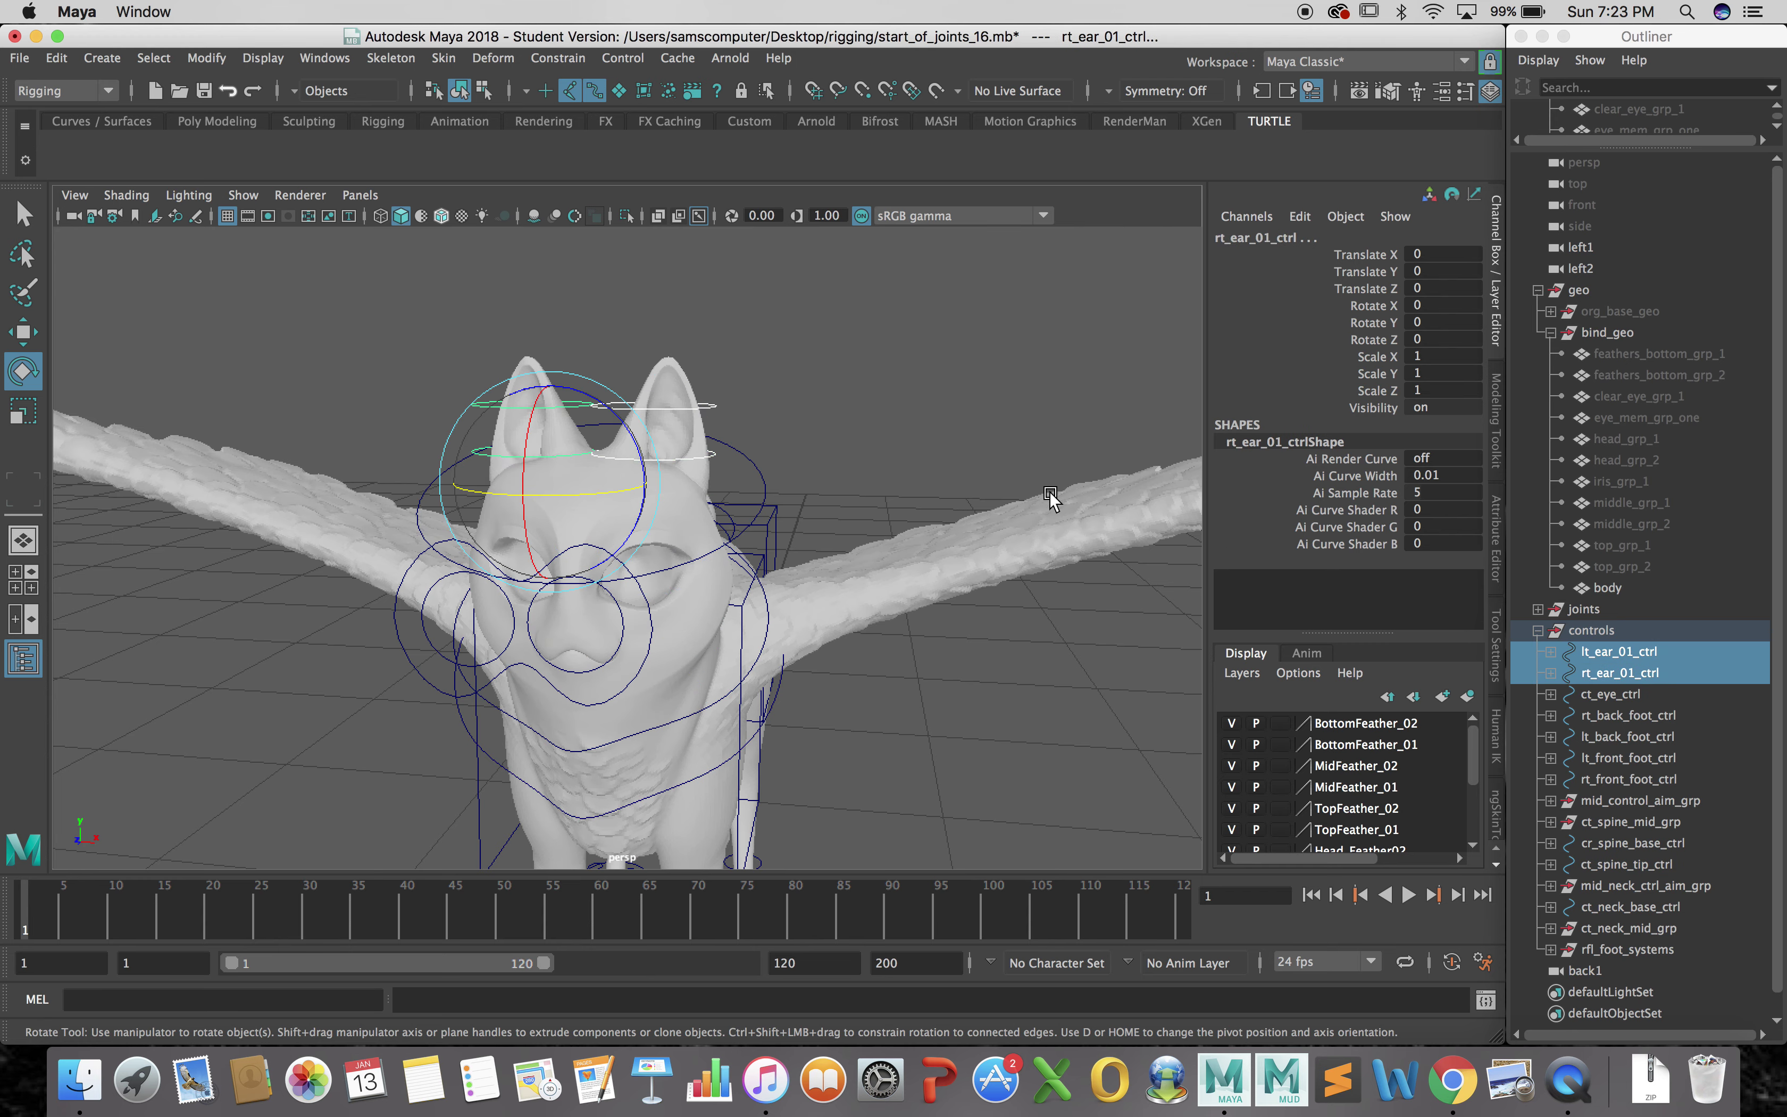
left_click(769, 455)
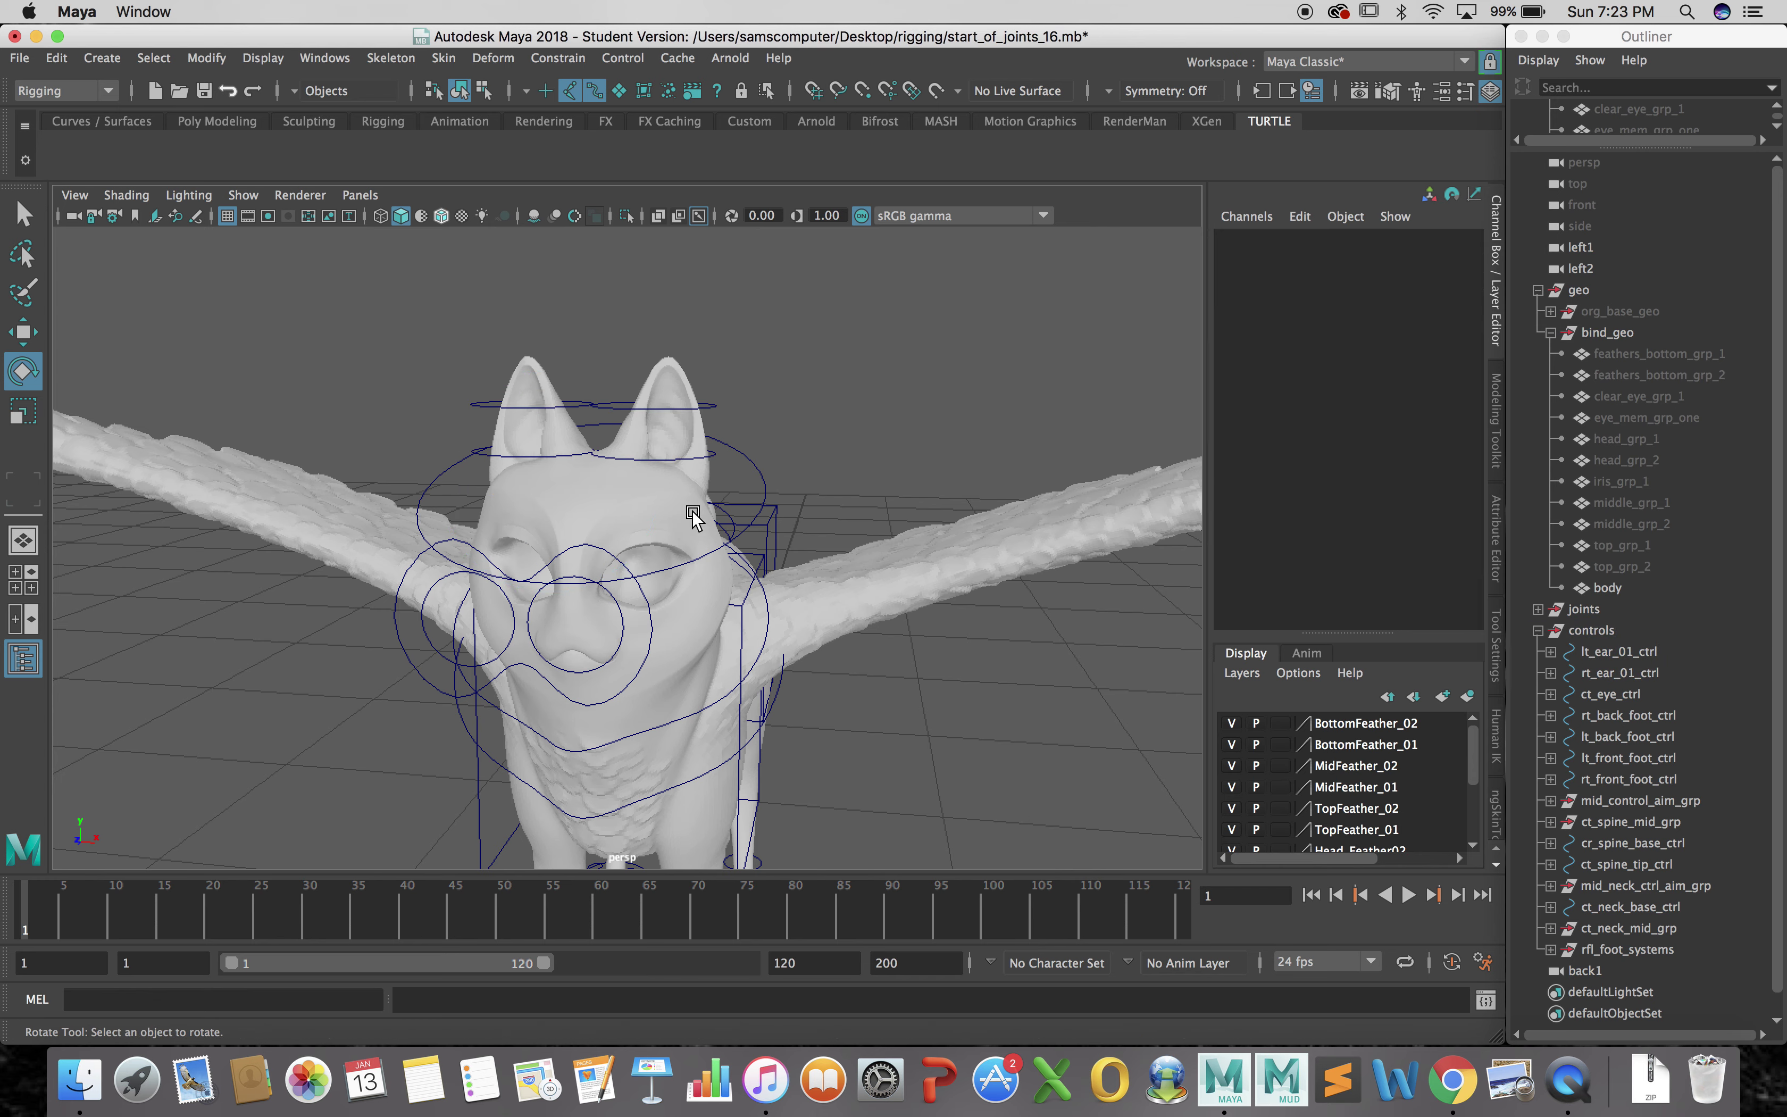
left_click(751, 462)
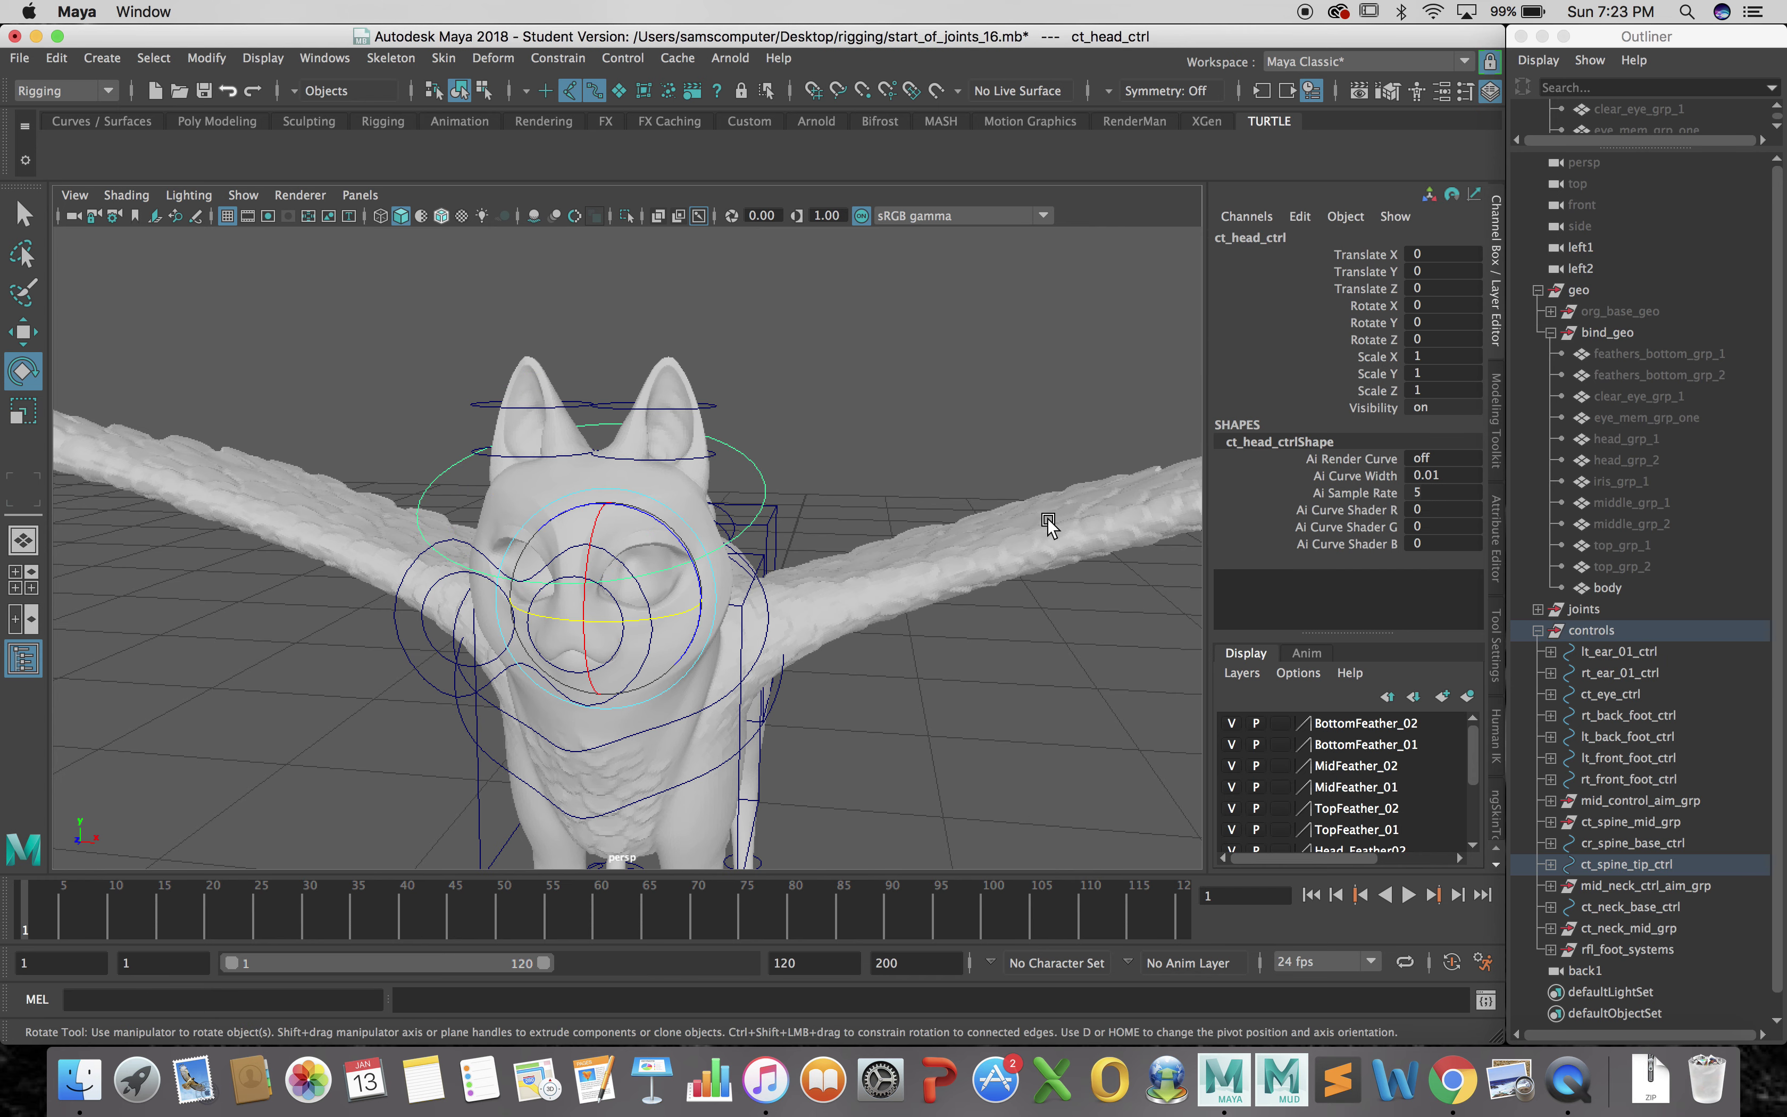
Expand ct_head_ctrl in the Outliner, select both ear controls, collapse ct_neck_tip_ctrl, and clear the selection
left_click(1550, 864)
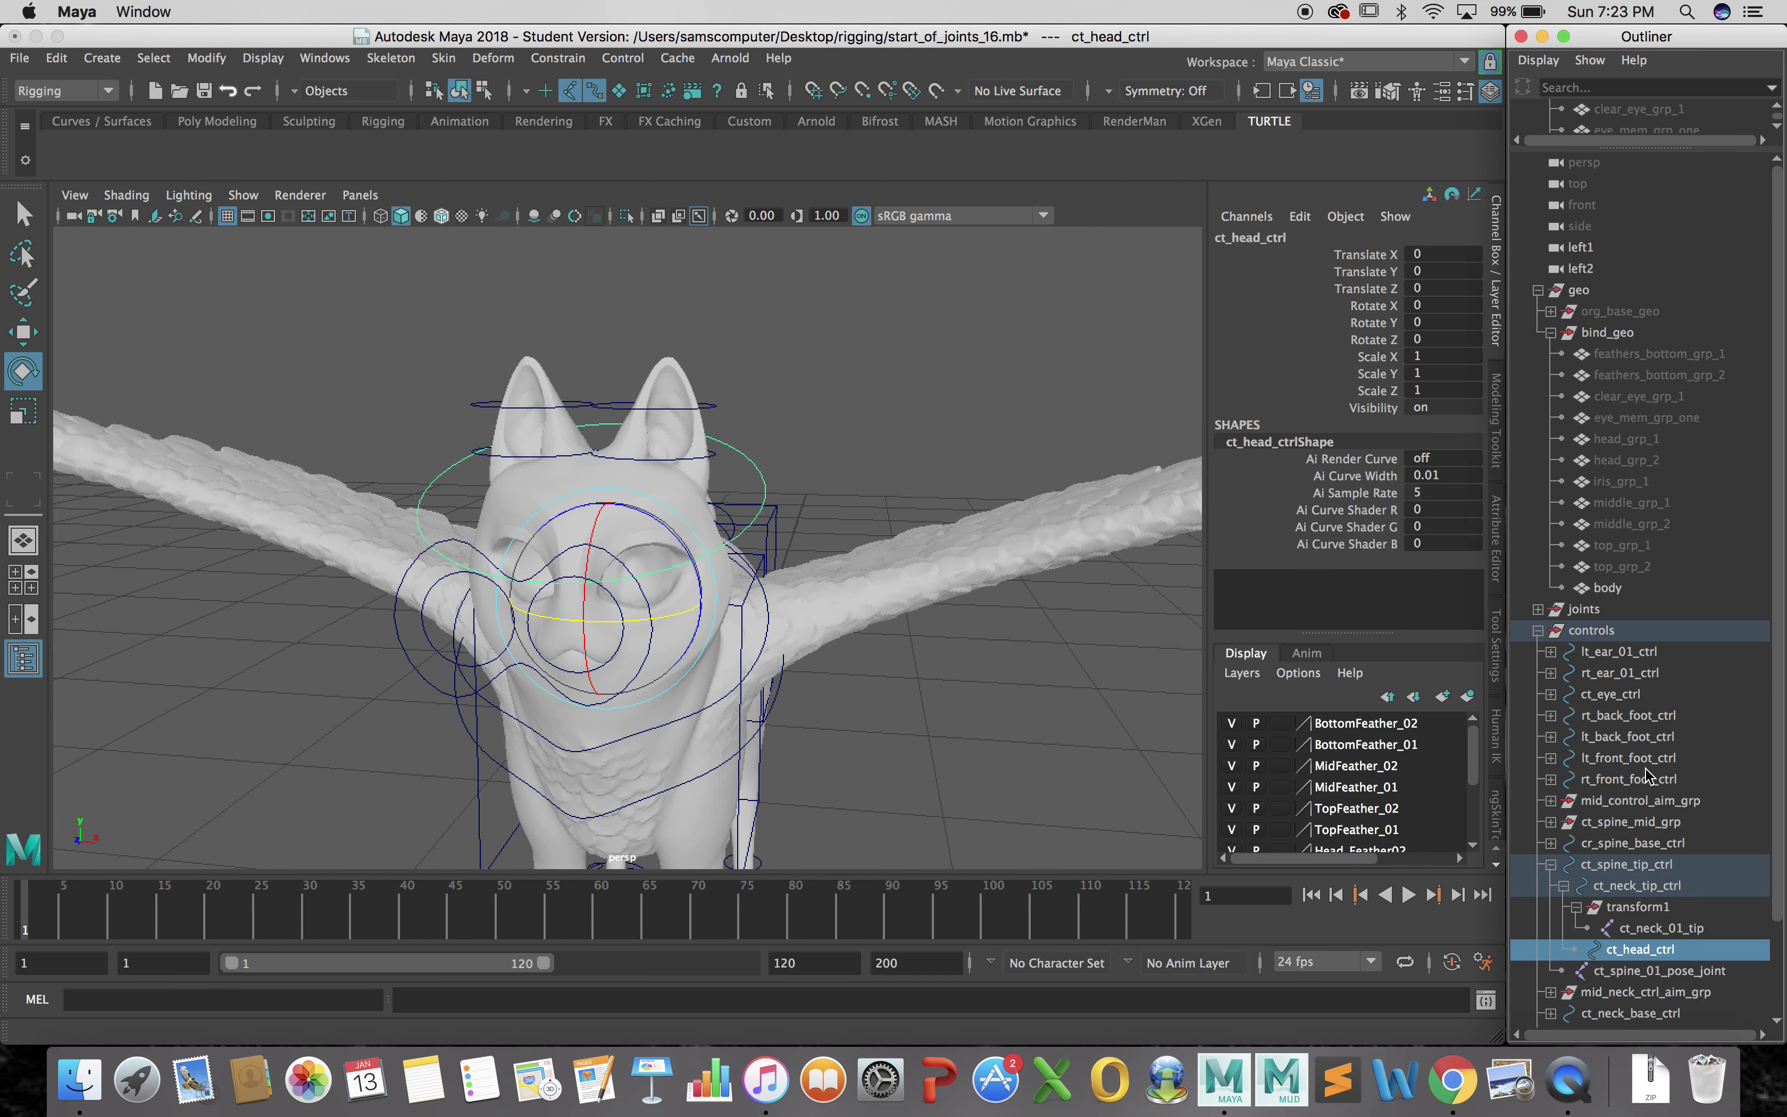
scroll(1648, 775, "down", 3)
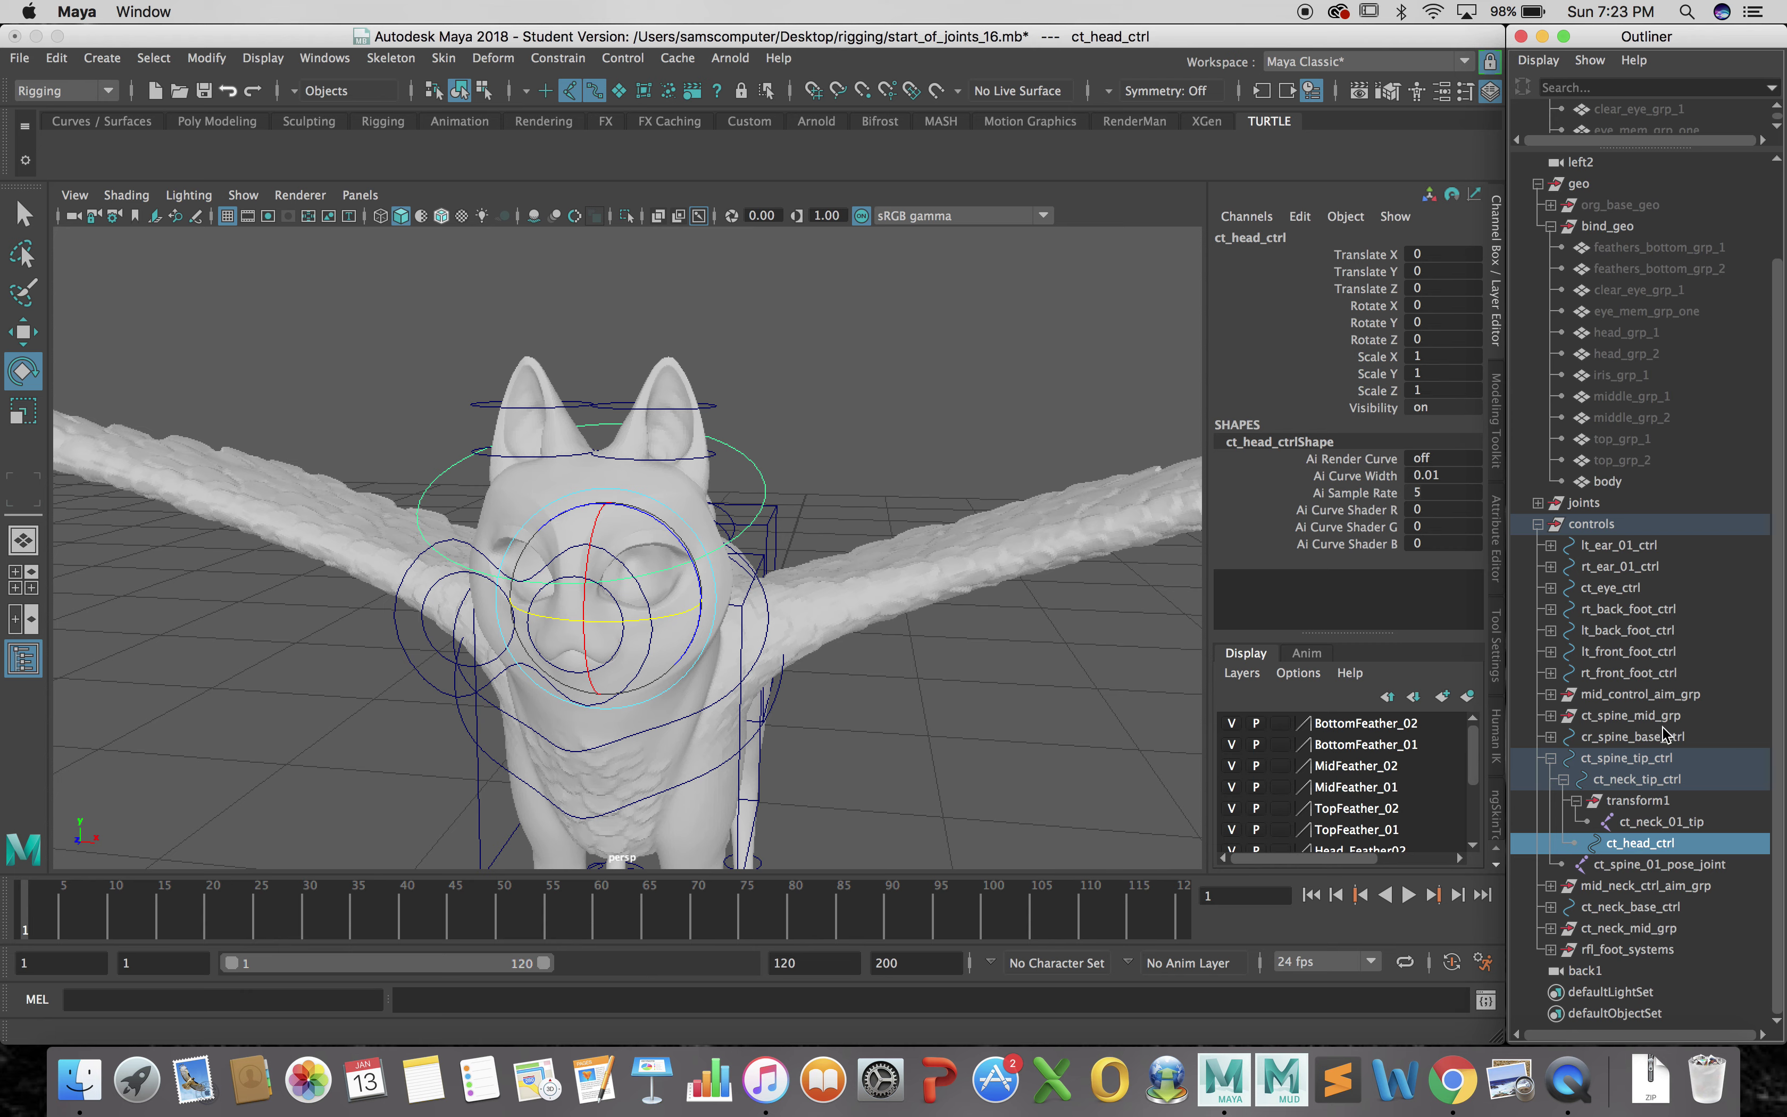
left_click_drag(1635, 551, 1647, 842)
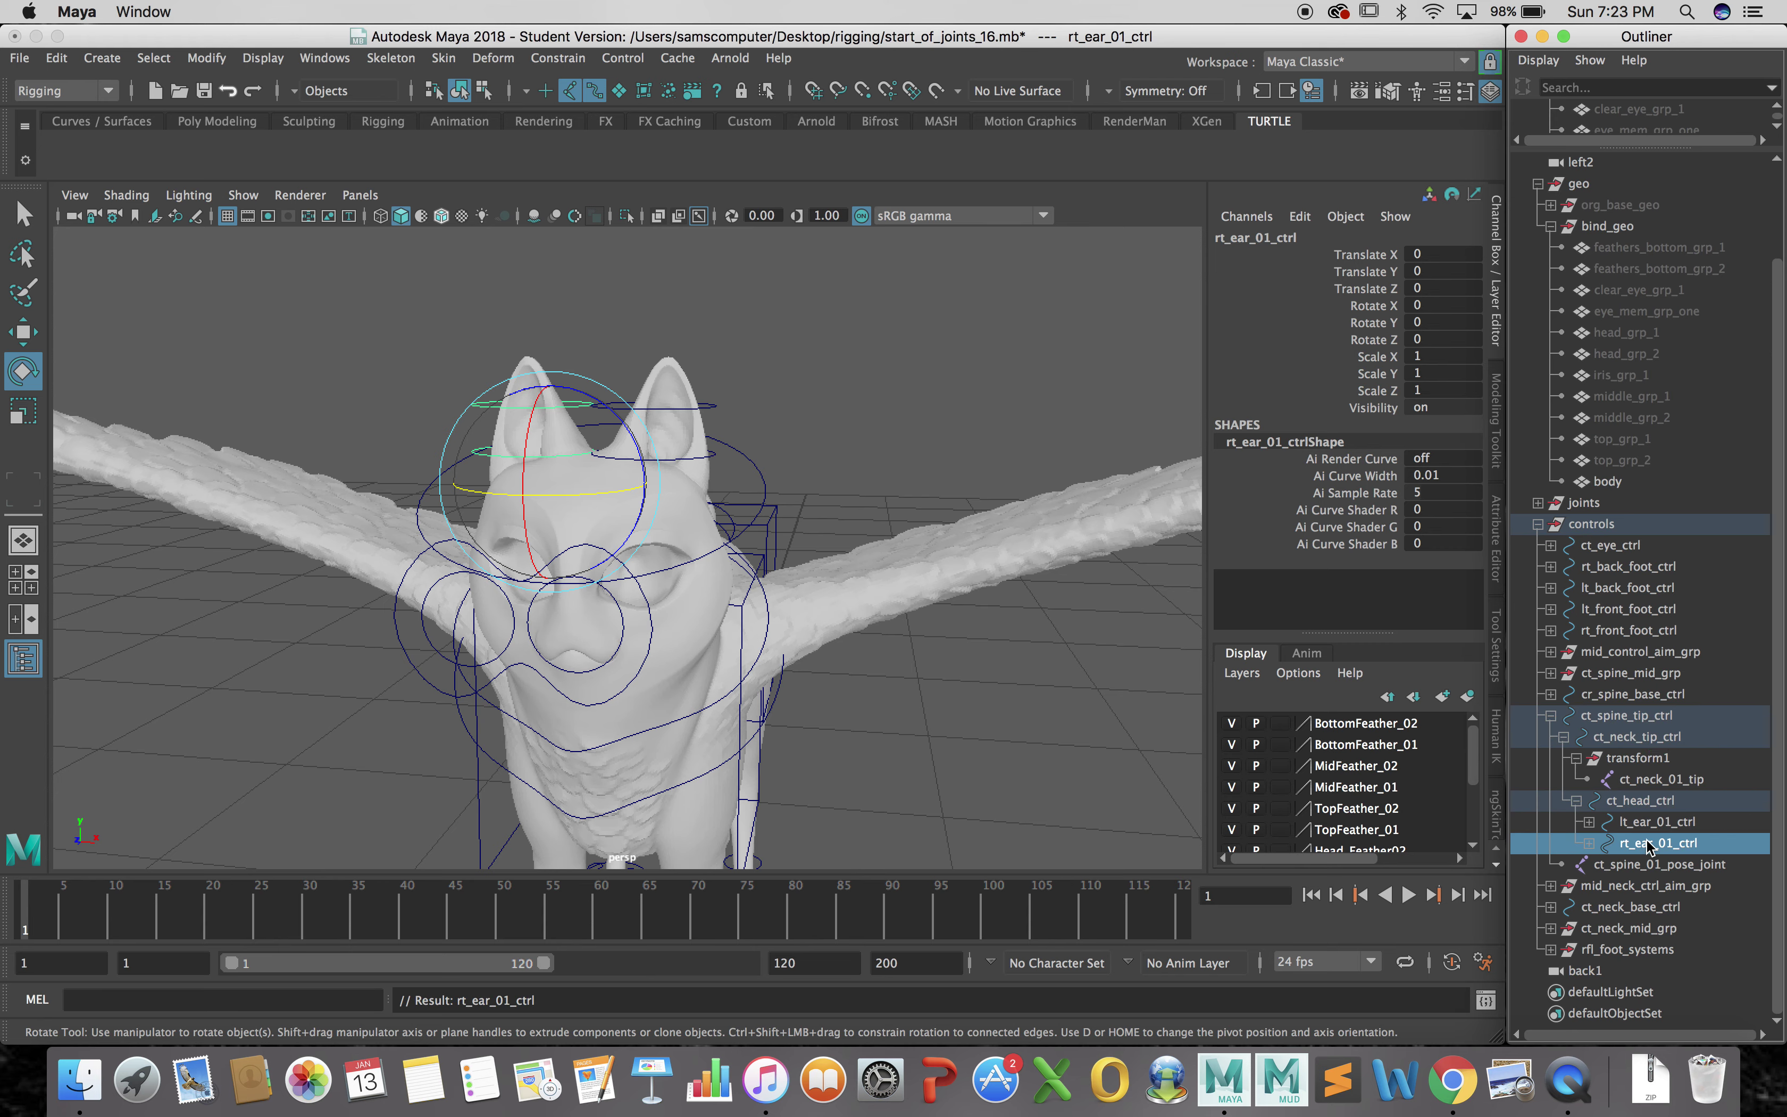
left_click(1563, 737)
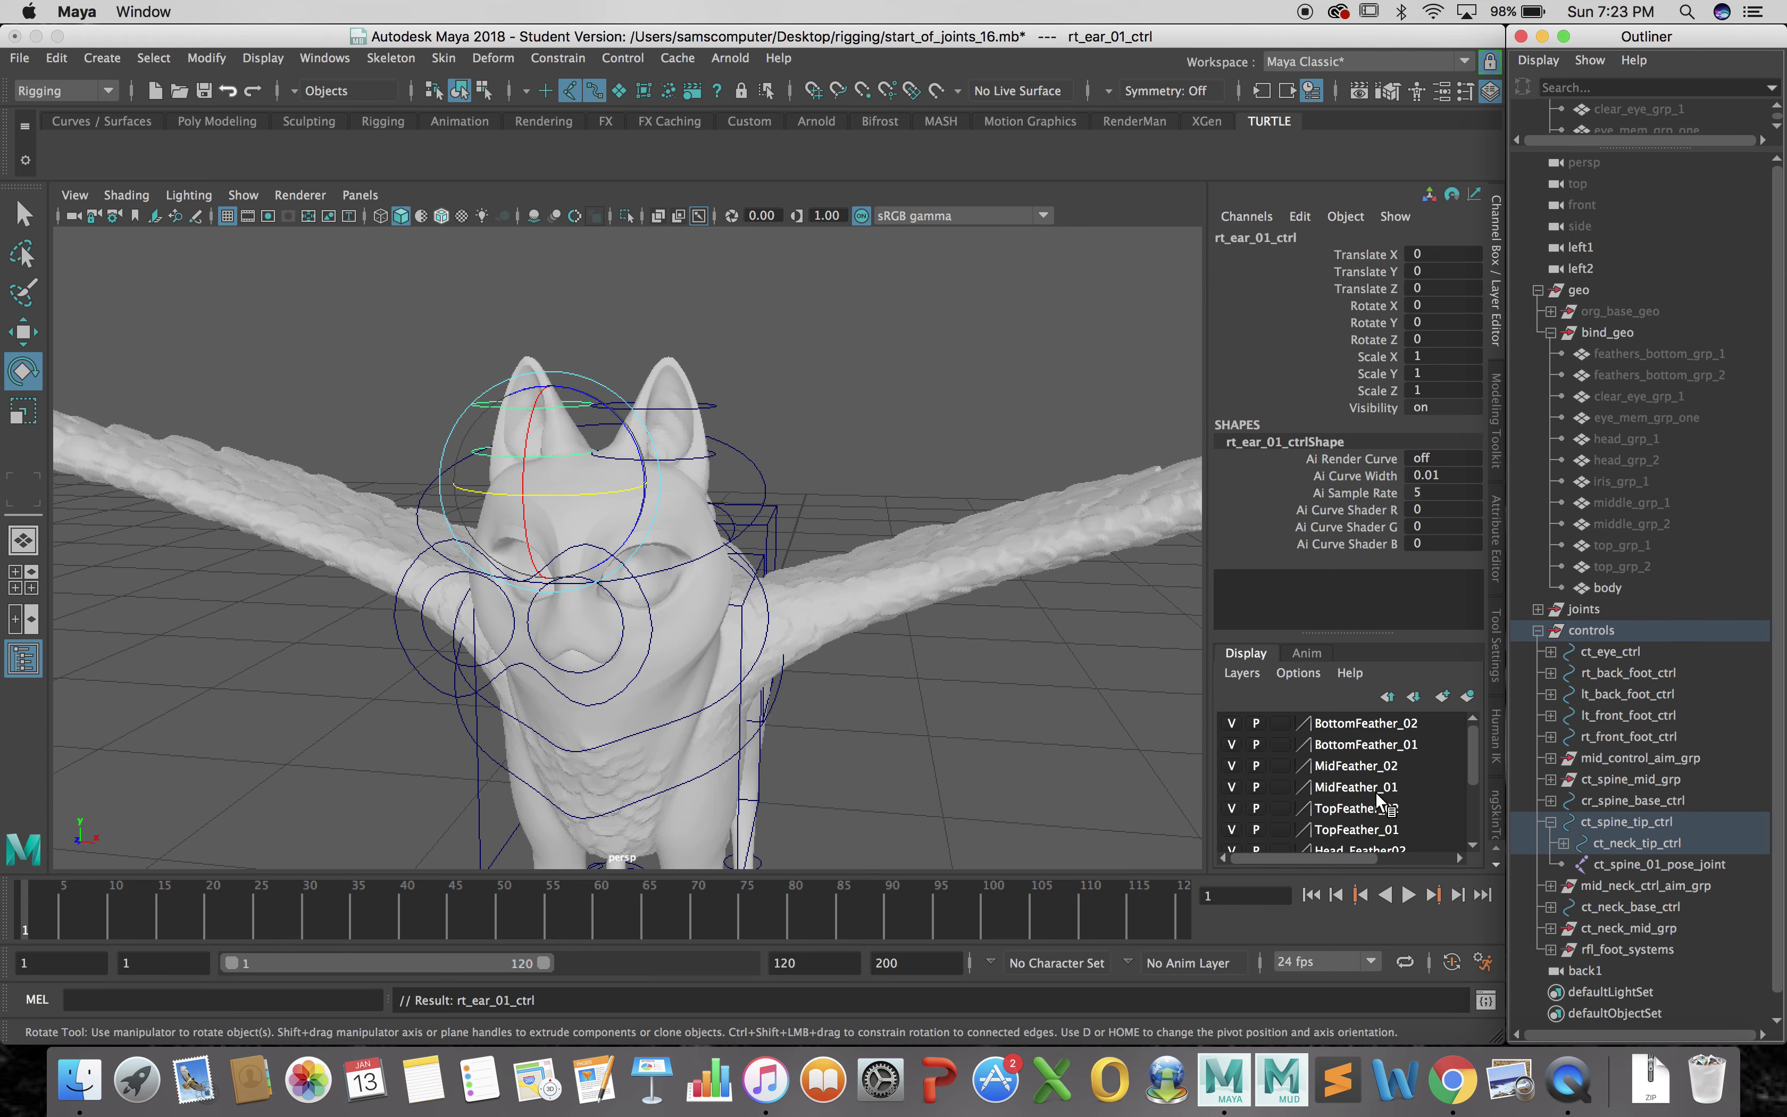
left_click(1015, 773)
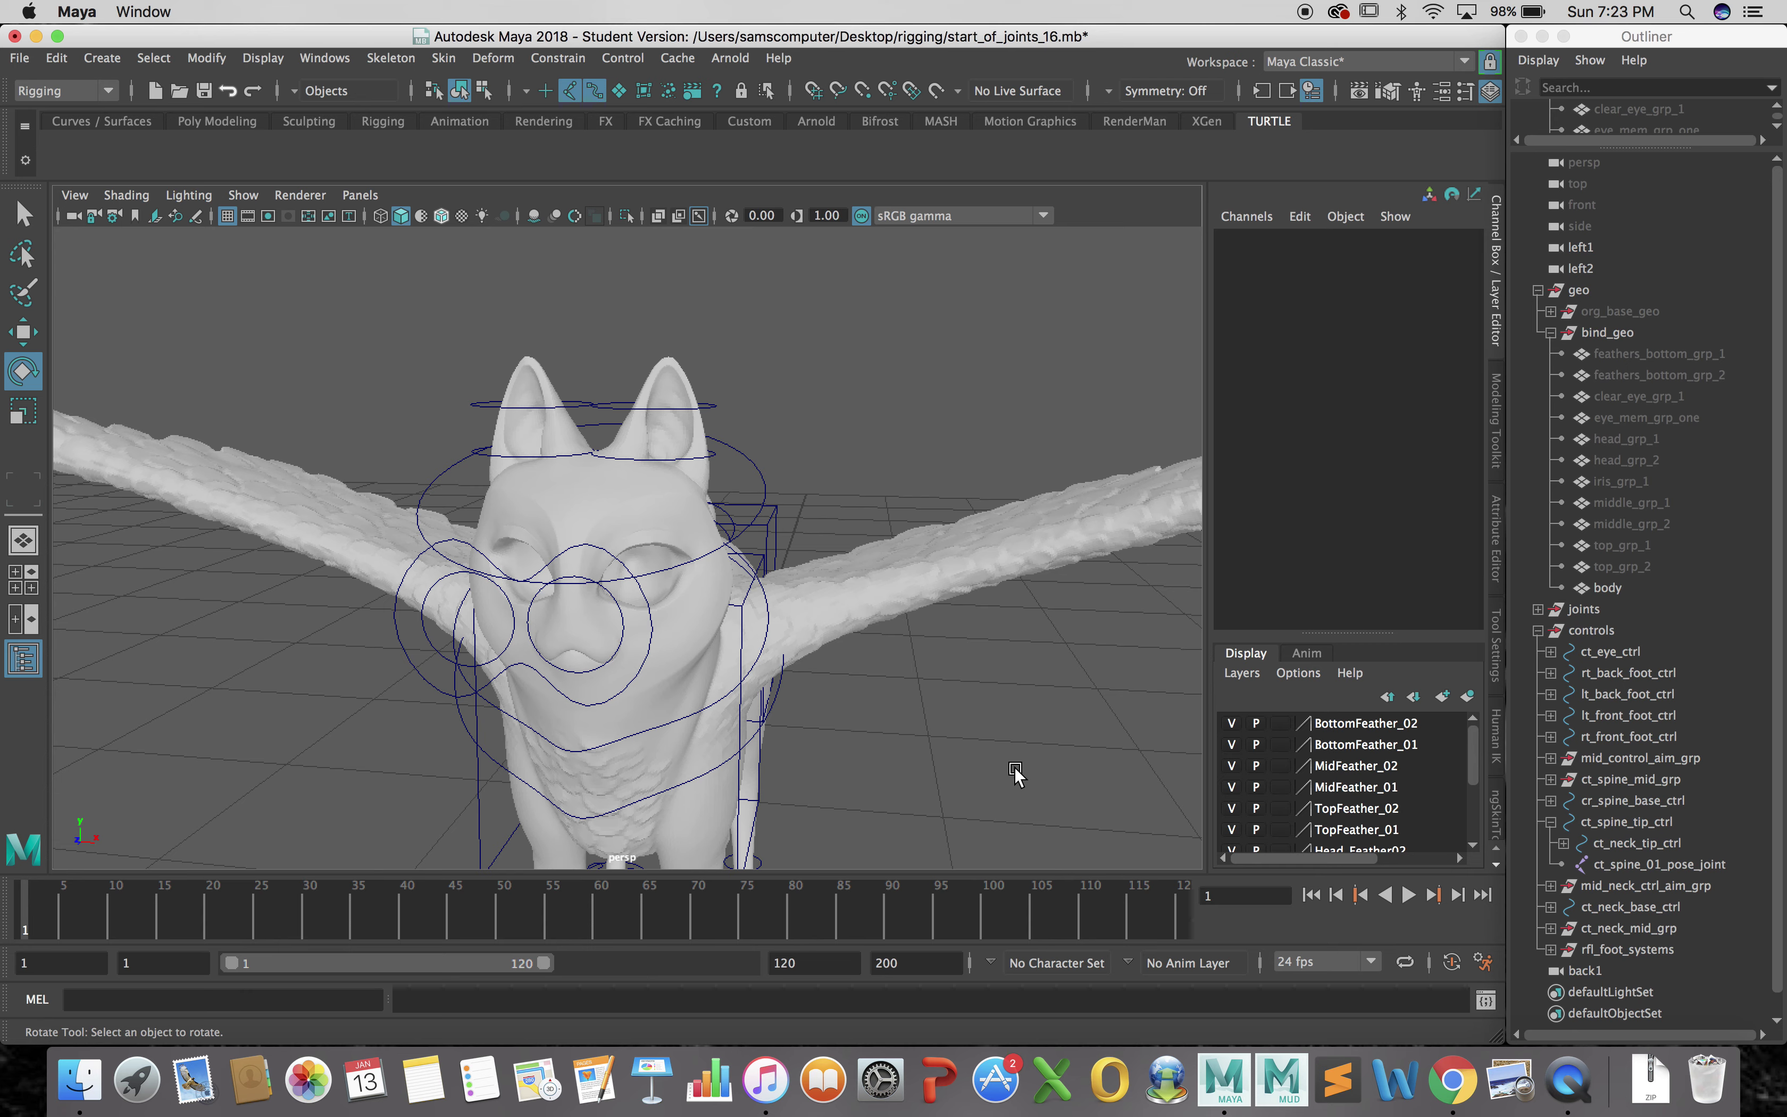
Test-rotate ct_head_ctrl and ct_neck_tip_ctrl around Y, then undo both rotations
left_click(680, 551)
left_click_drag(626, 616, 746, 645)
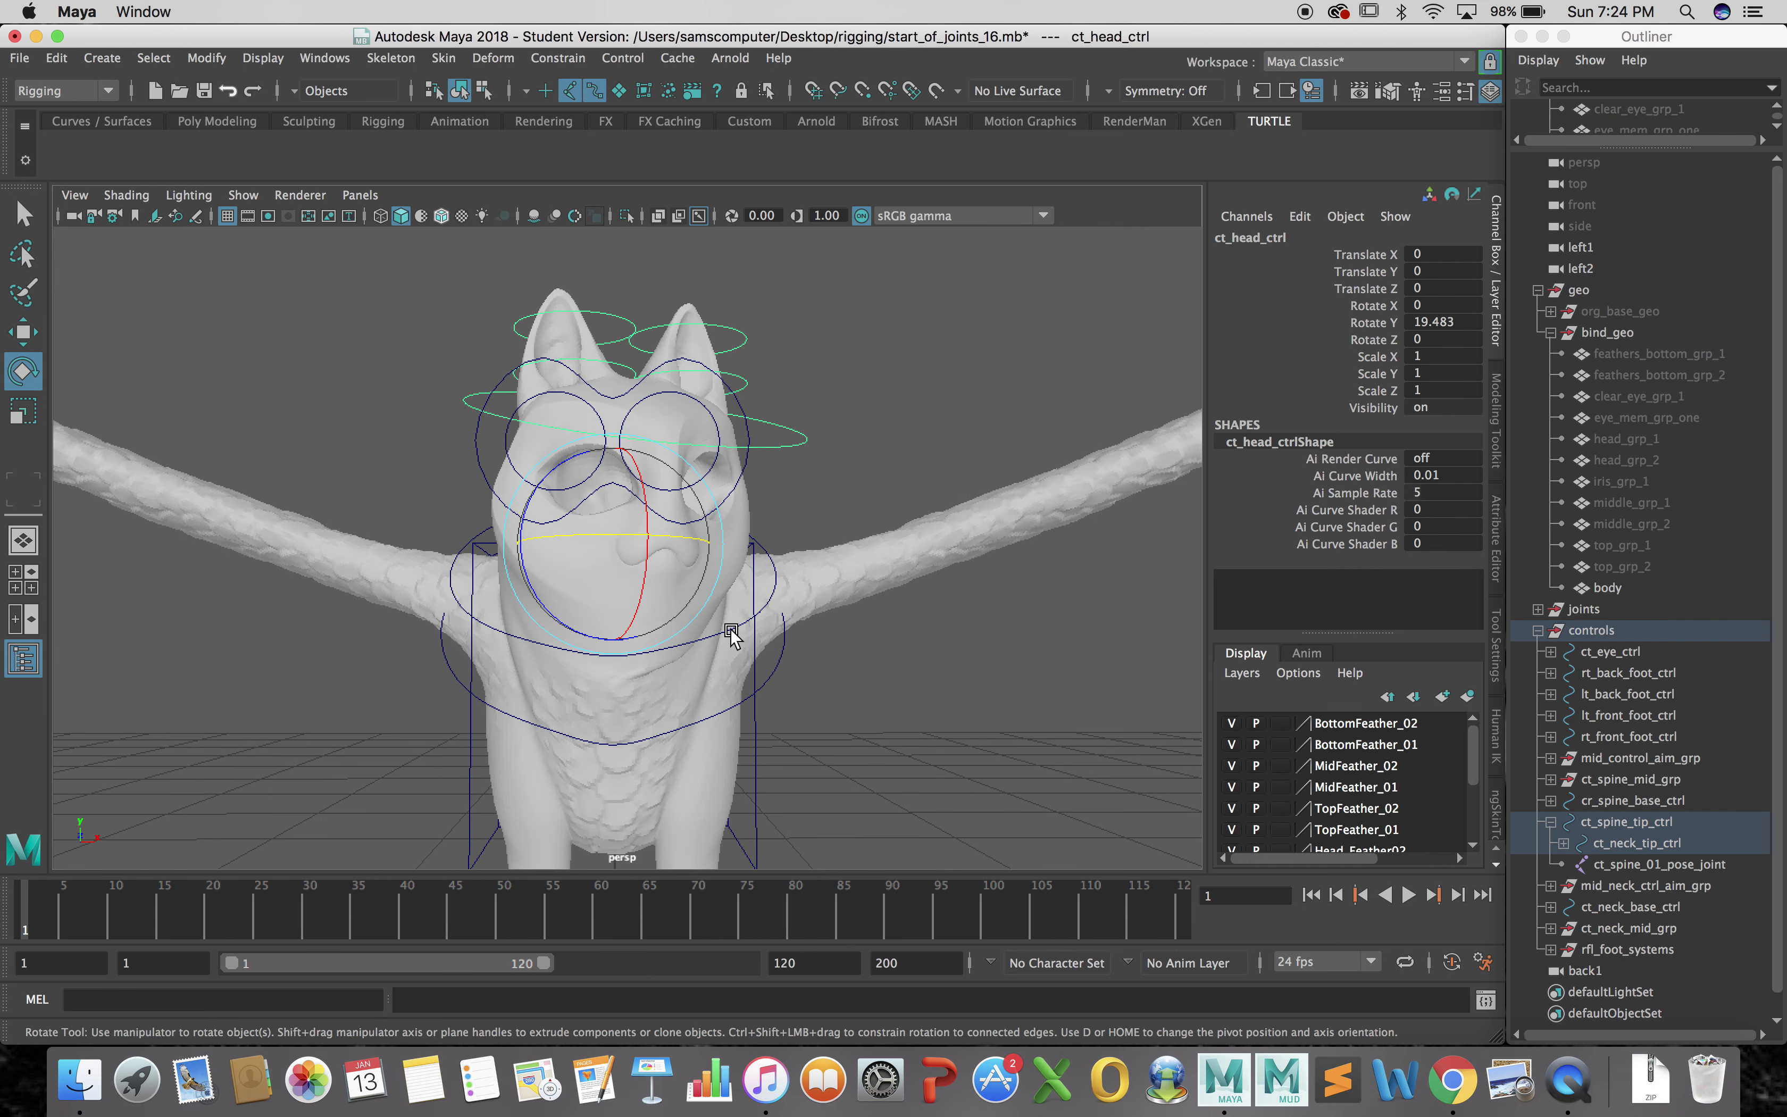
left_click(669, 652)
left_click_drag(655, 562, 826, 490)
left_click(812, 480)
left_click(803, 473)
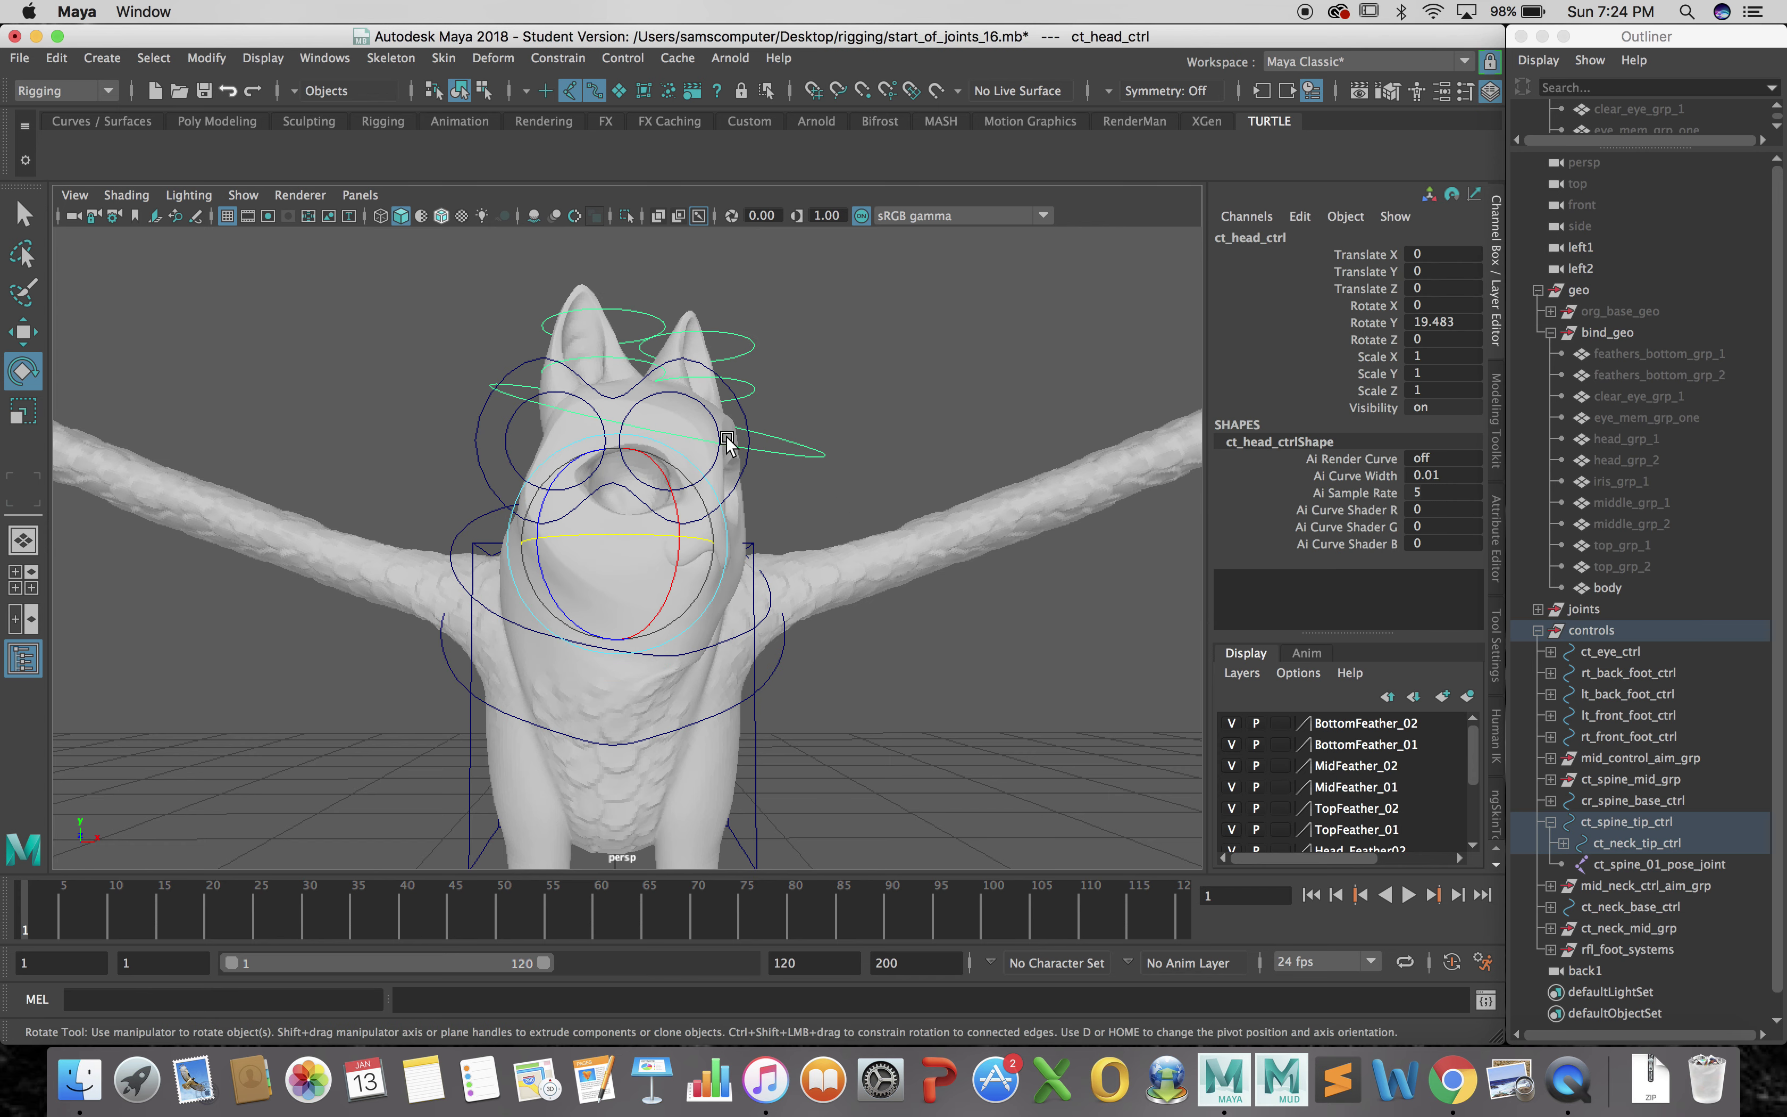
mouse_move(683, 536)
left_mouse_down()
mouse_move(658, 547)
mouse_move(681, 541)
left_mouse_up()
left_click_drag(837, 684, 867, 657, "alt")
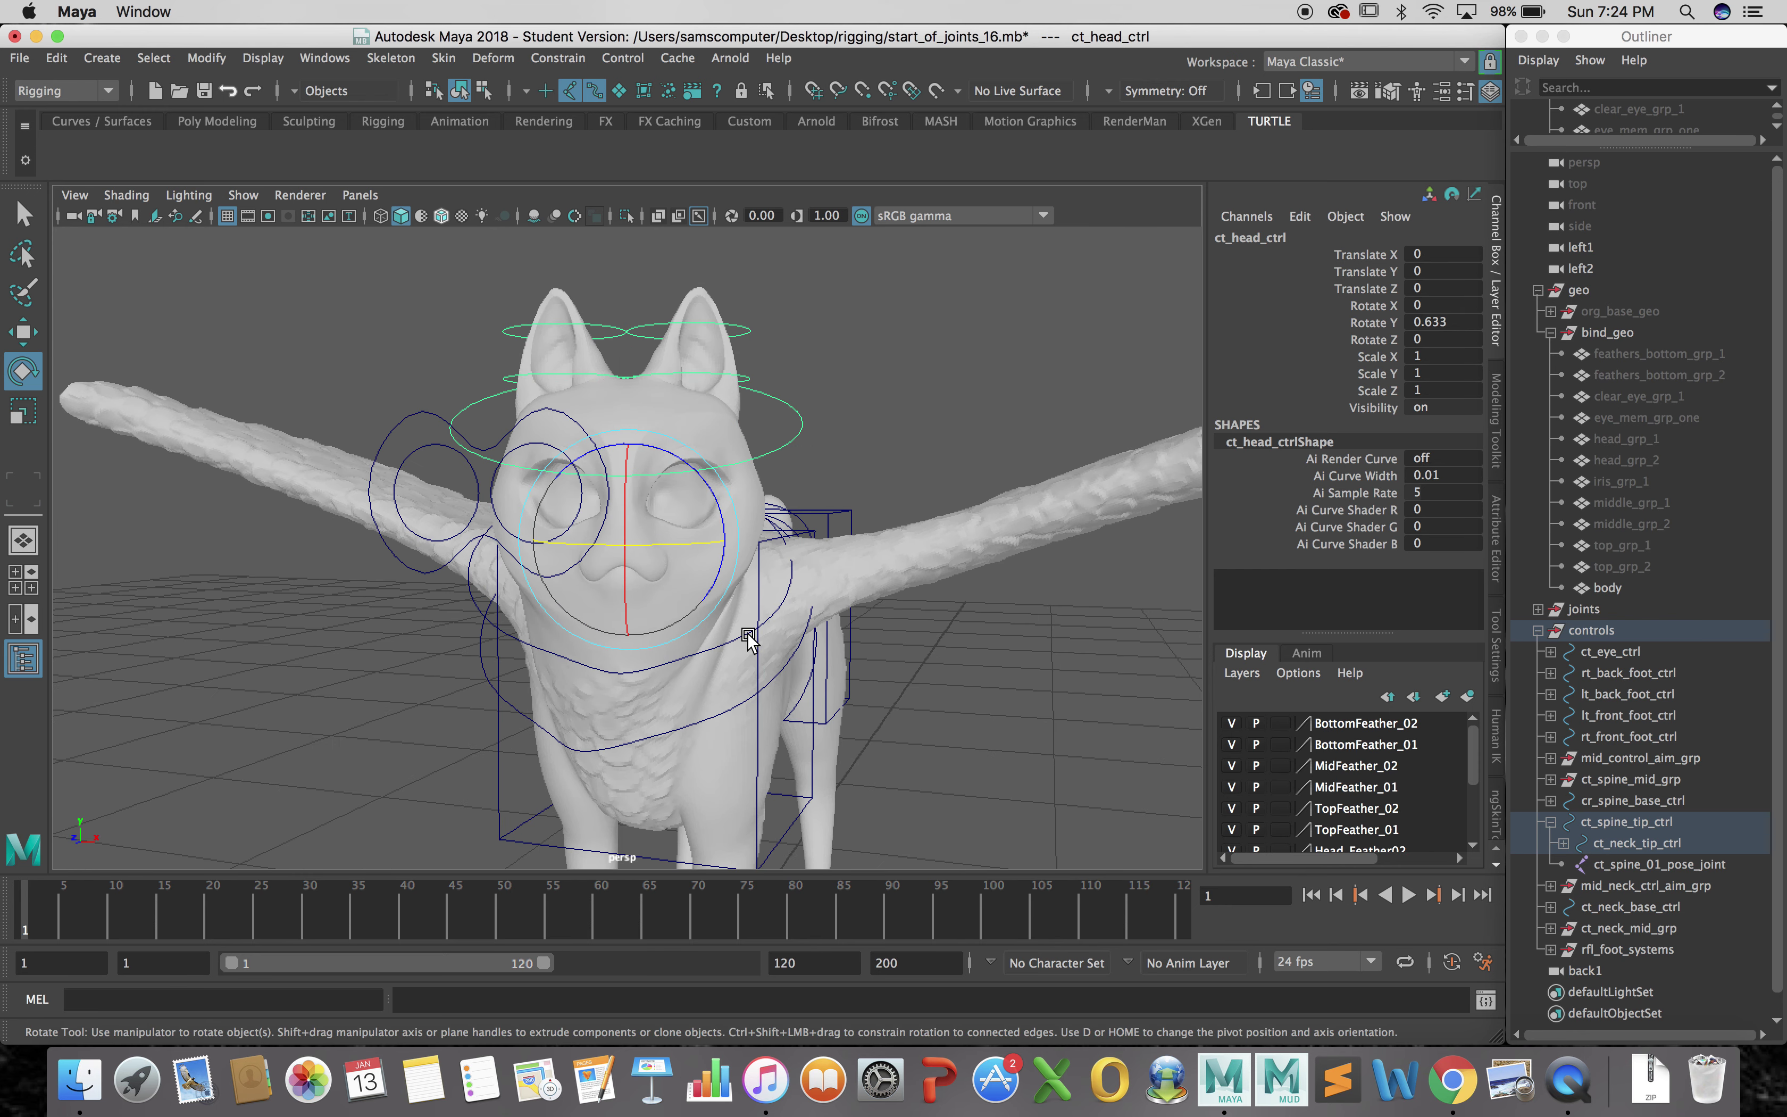
key("z")
key("z")
key("z")
key("z")
key("z")
key("z")
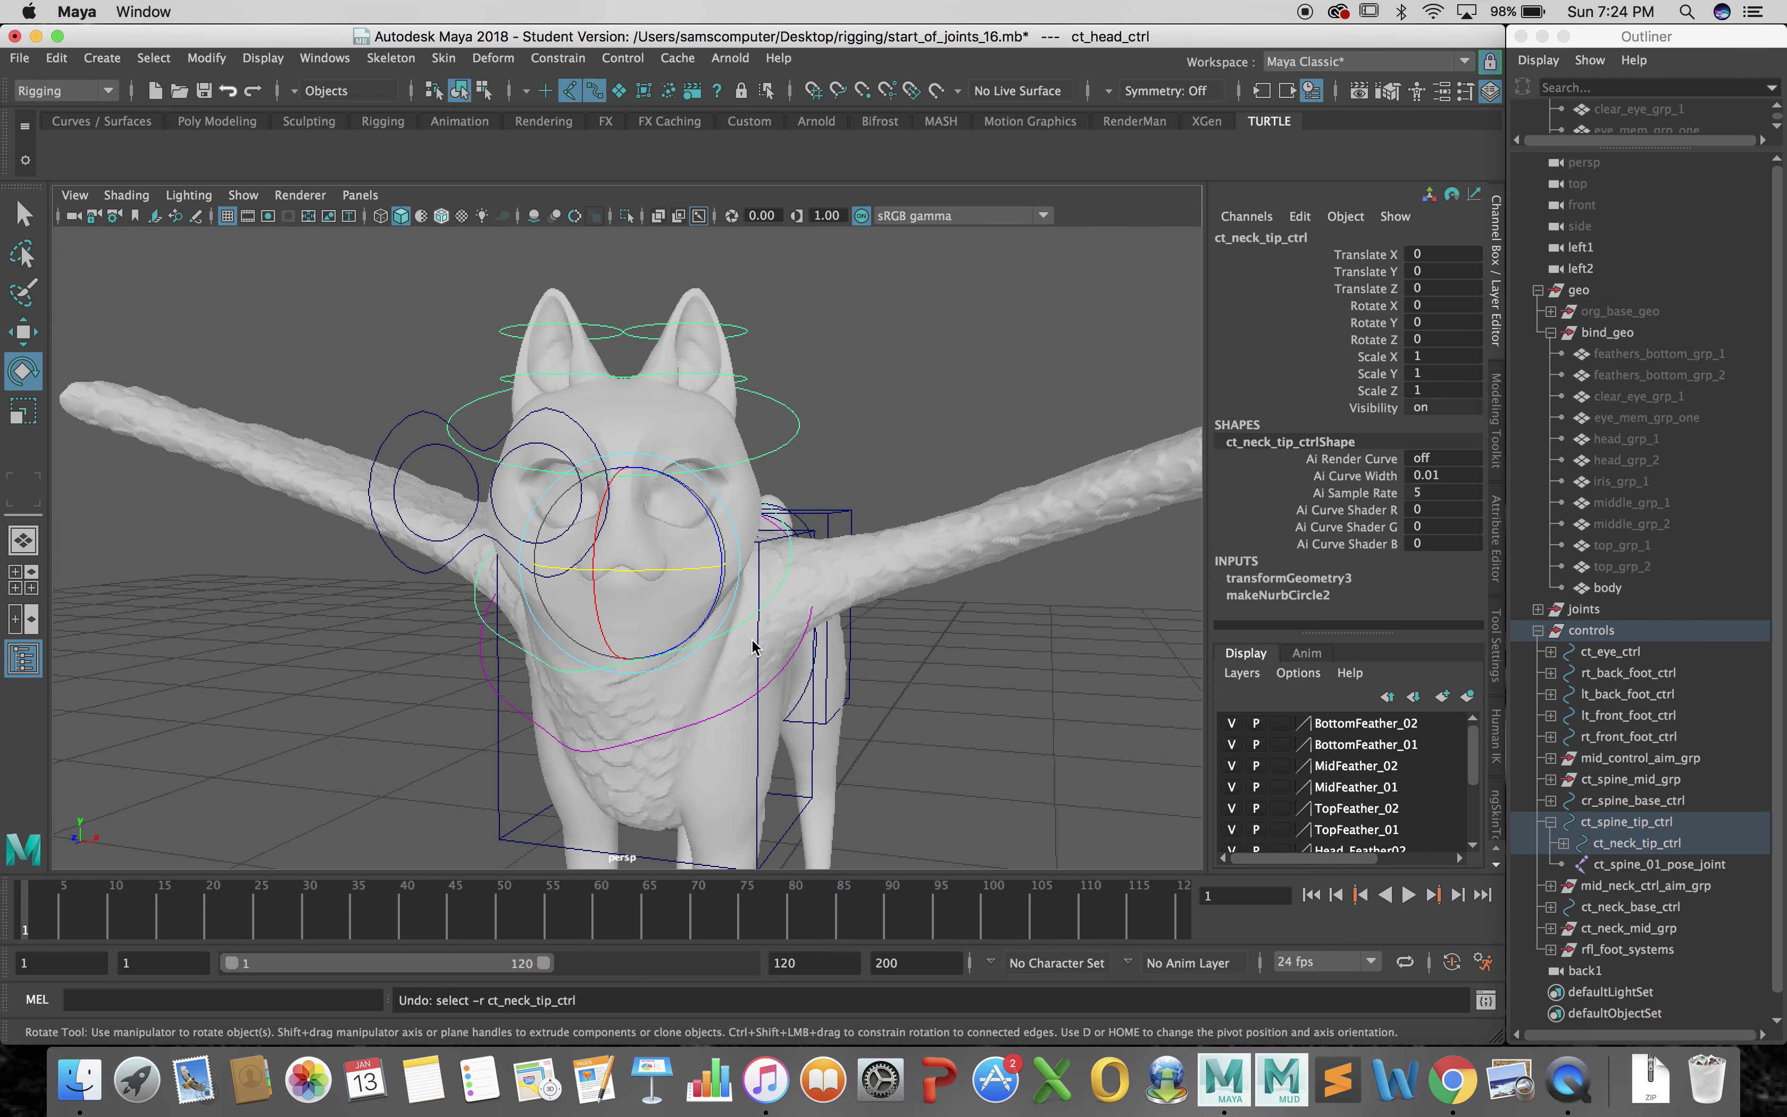
key("z")
key("z")
Tumble in close to the left ear and select lt_ear_01_ctrl, then lt_ear_02_ctrl
left_click_drag(826, 431, 866, 496, "alt")
right_click_drag(866, 496, 1081, 494, "alt")
left_click_drag(1080, 493, 544, 306, "alt")
left_click(602, 441)
left_click(556, 288)
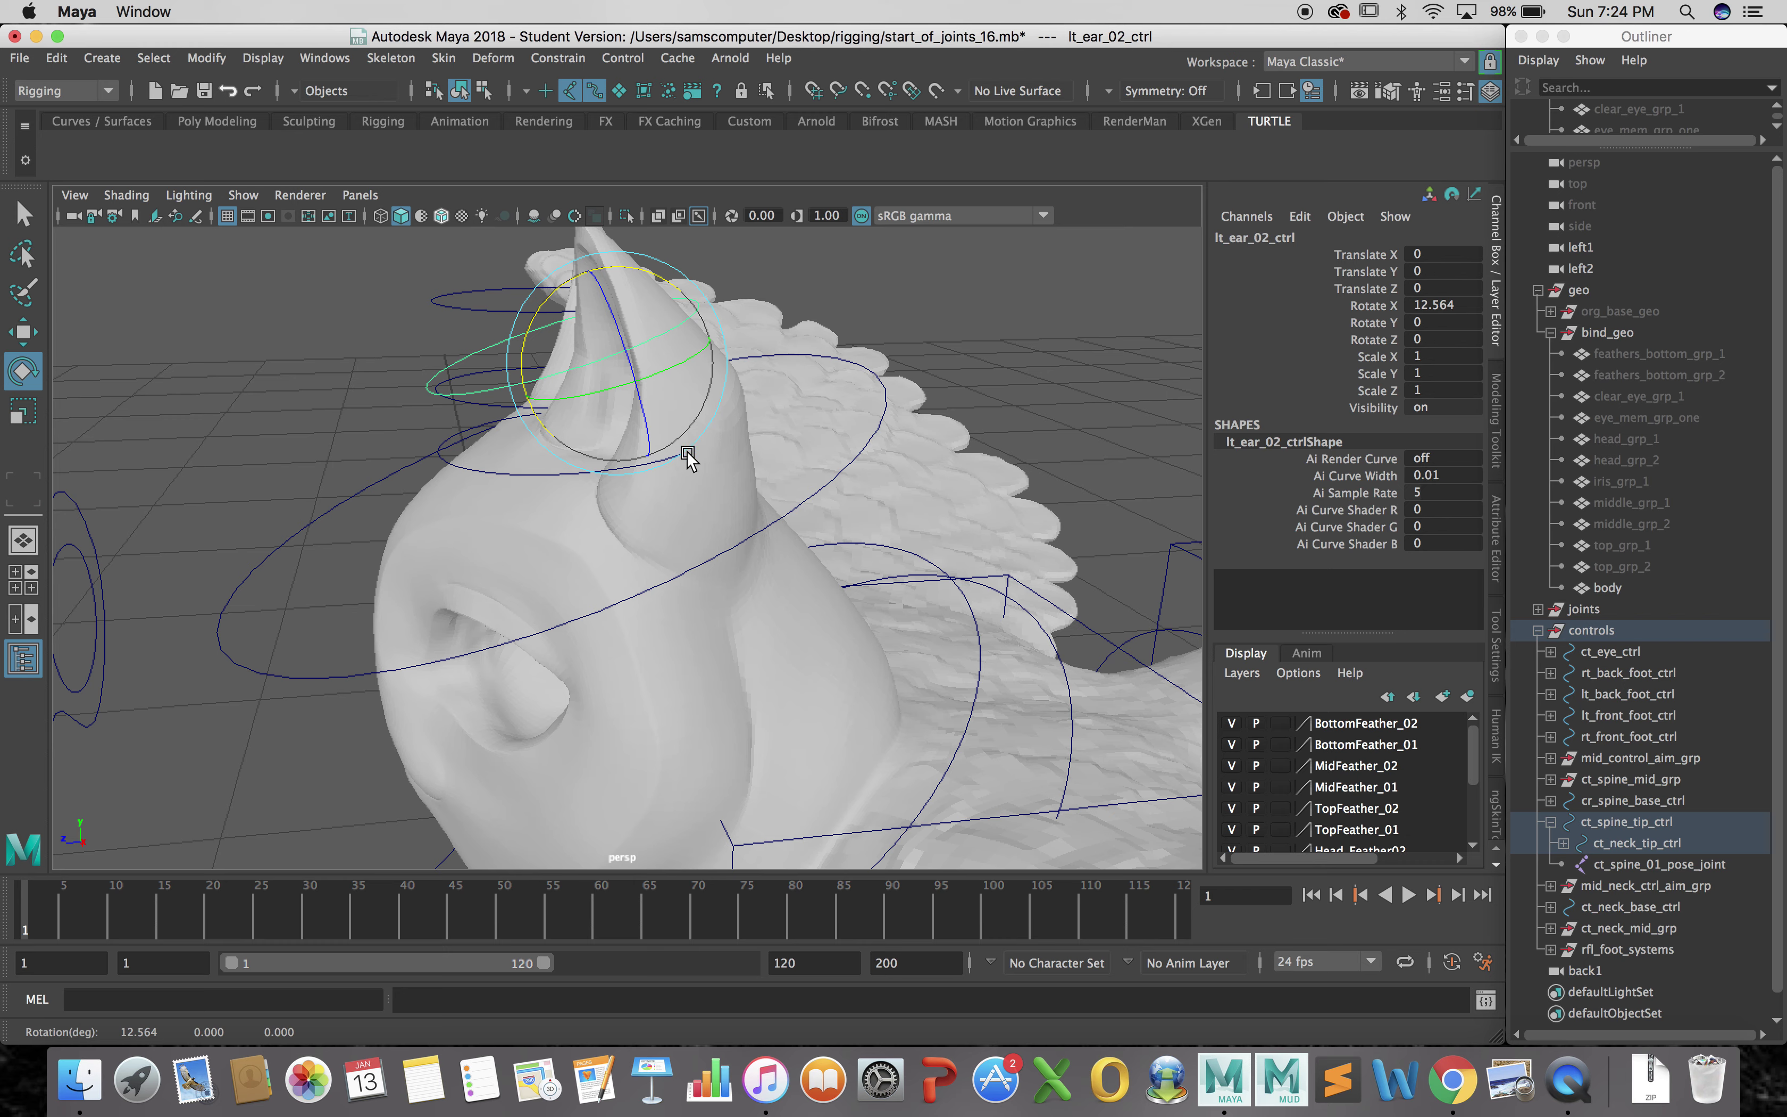
Undo the left ear control rotations and pull back to a frontal view of the whole winged creature
left_click_drag(689, 458, 678, 403, "alt")
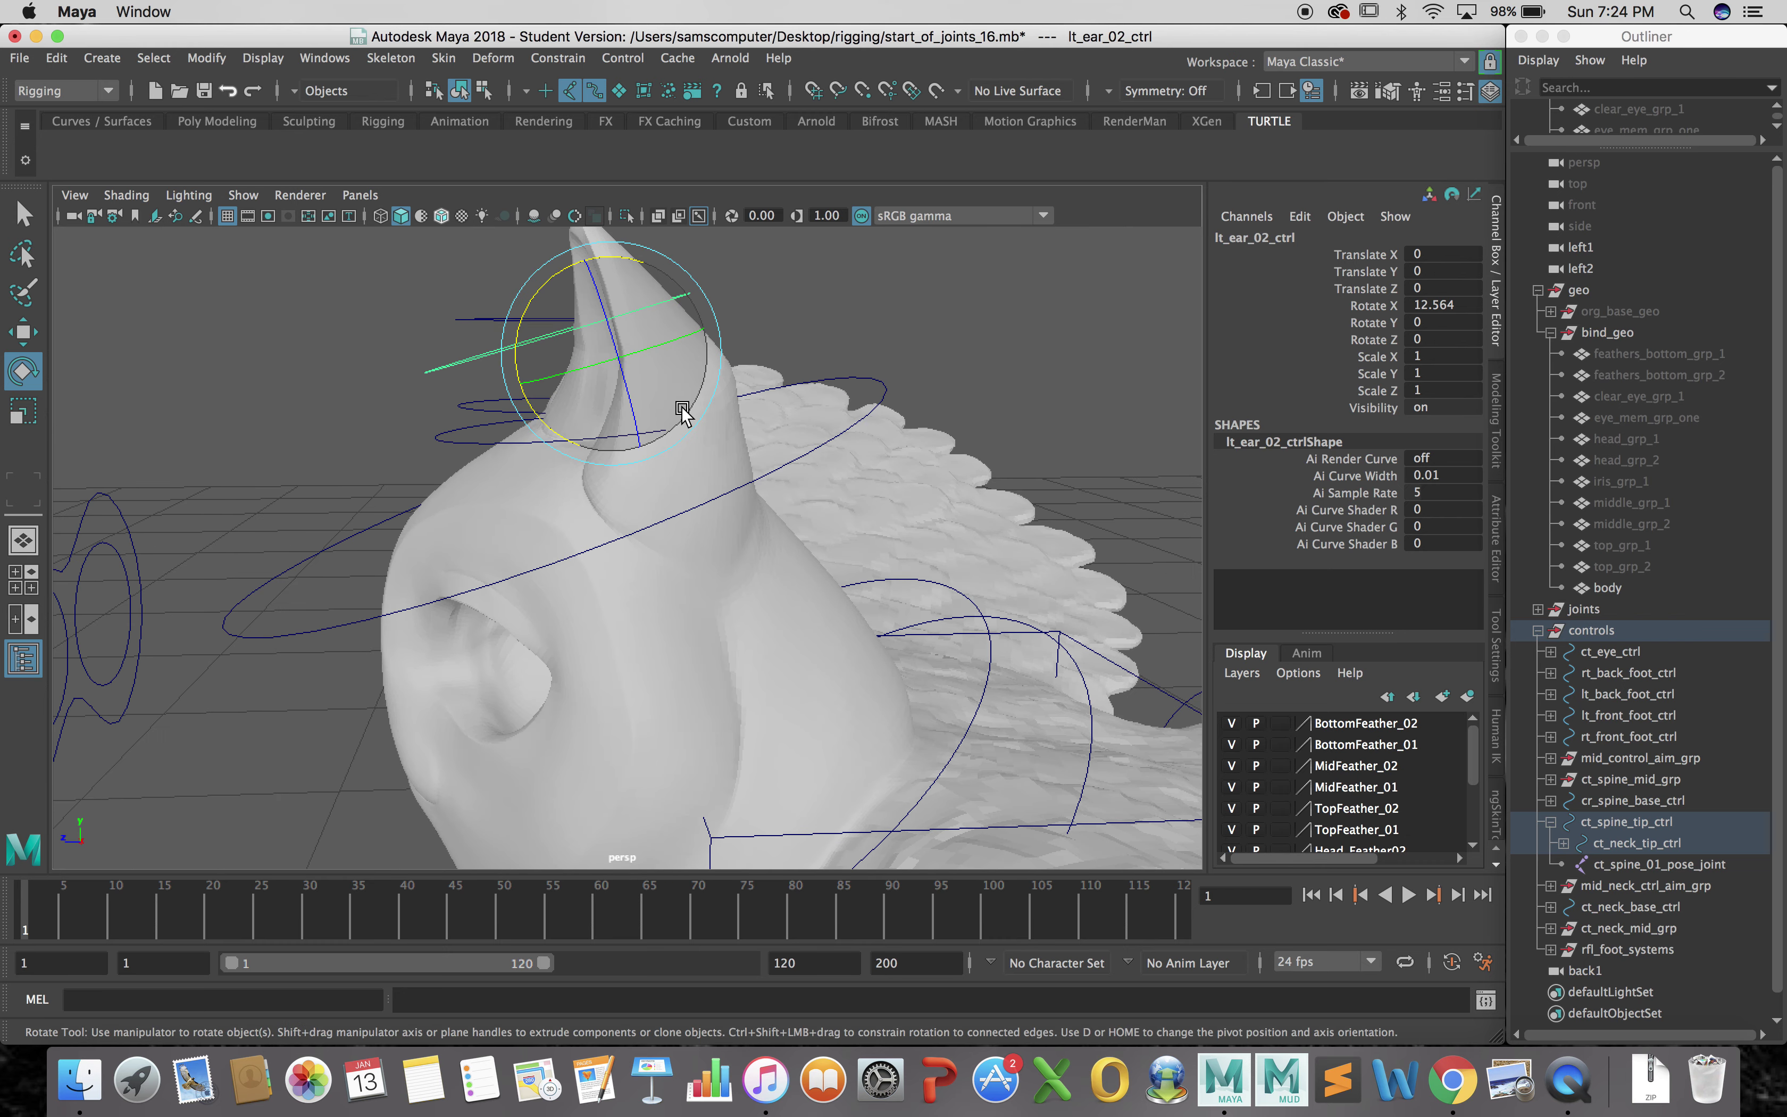
key("ctrl+z")
key("ctrl+z")
key("ctrl+z")
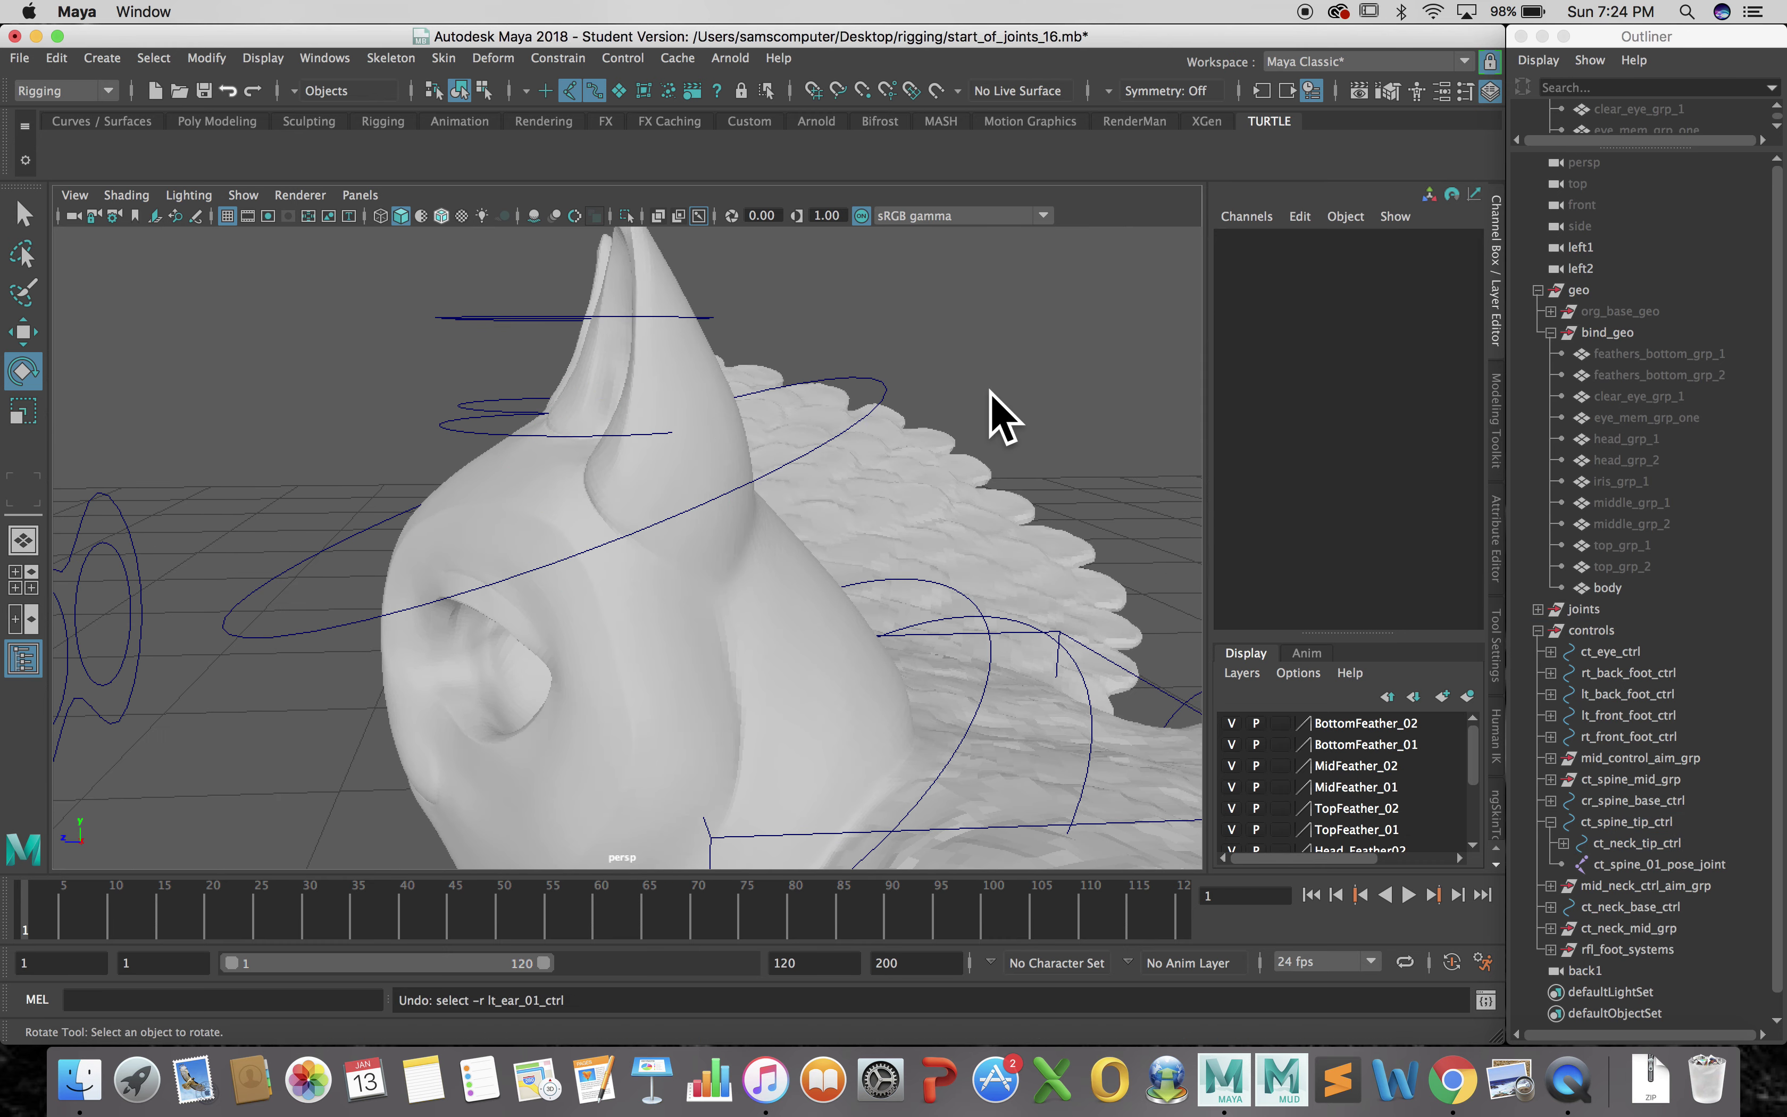
left_click_drag(1000, 418, 509, 452, "alt")
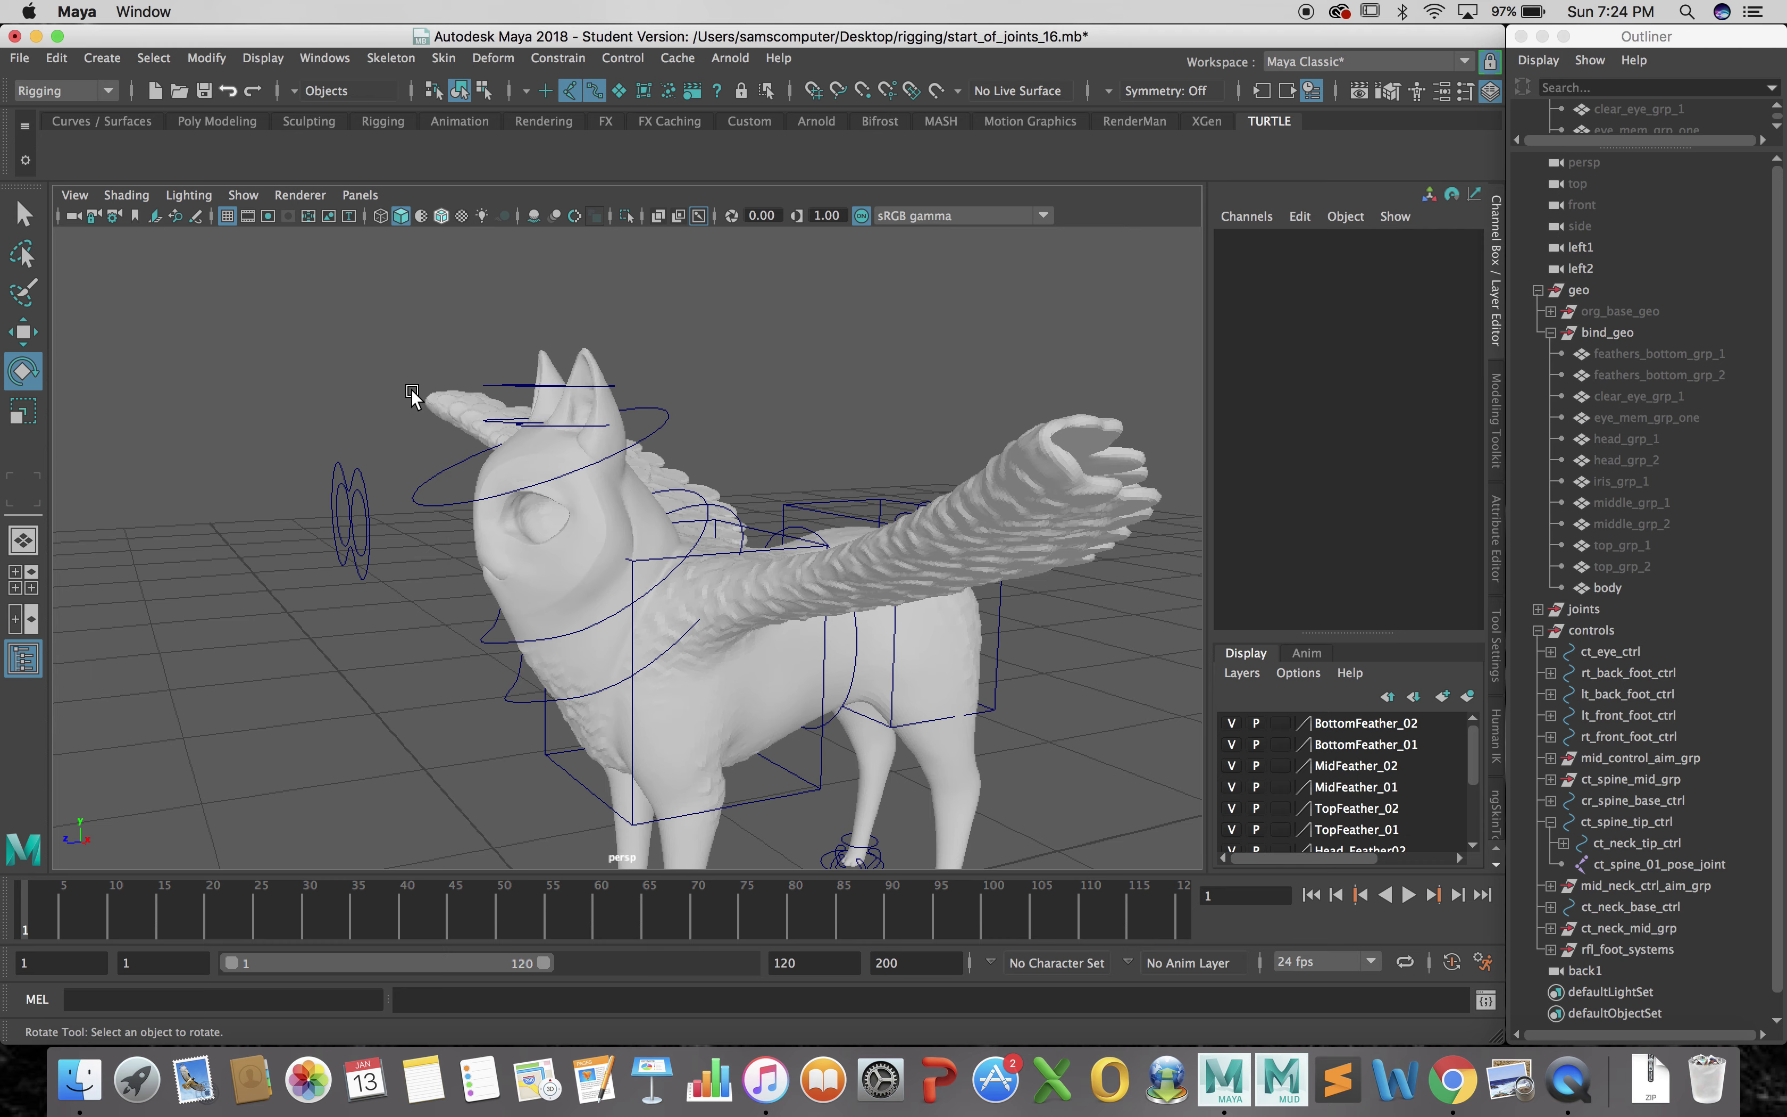
left_click_drag(271, 547, 487, 576, "alt")
left_click_drag(506, 488, 612, 716, "alt")
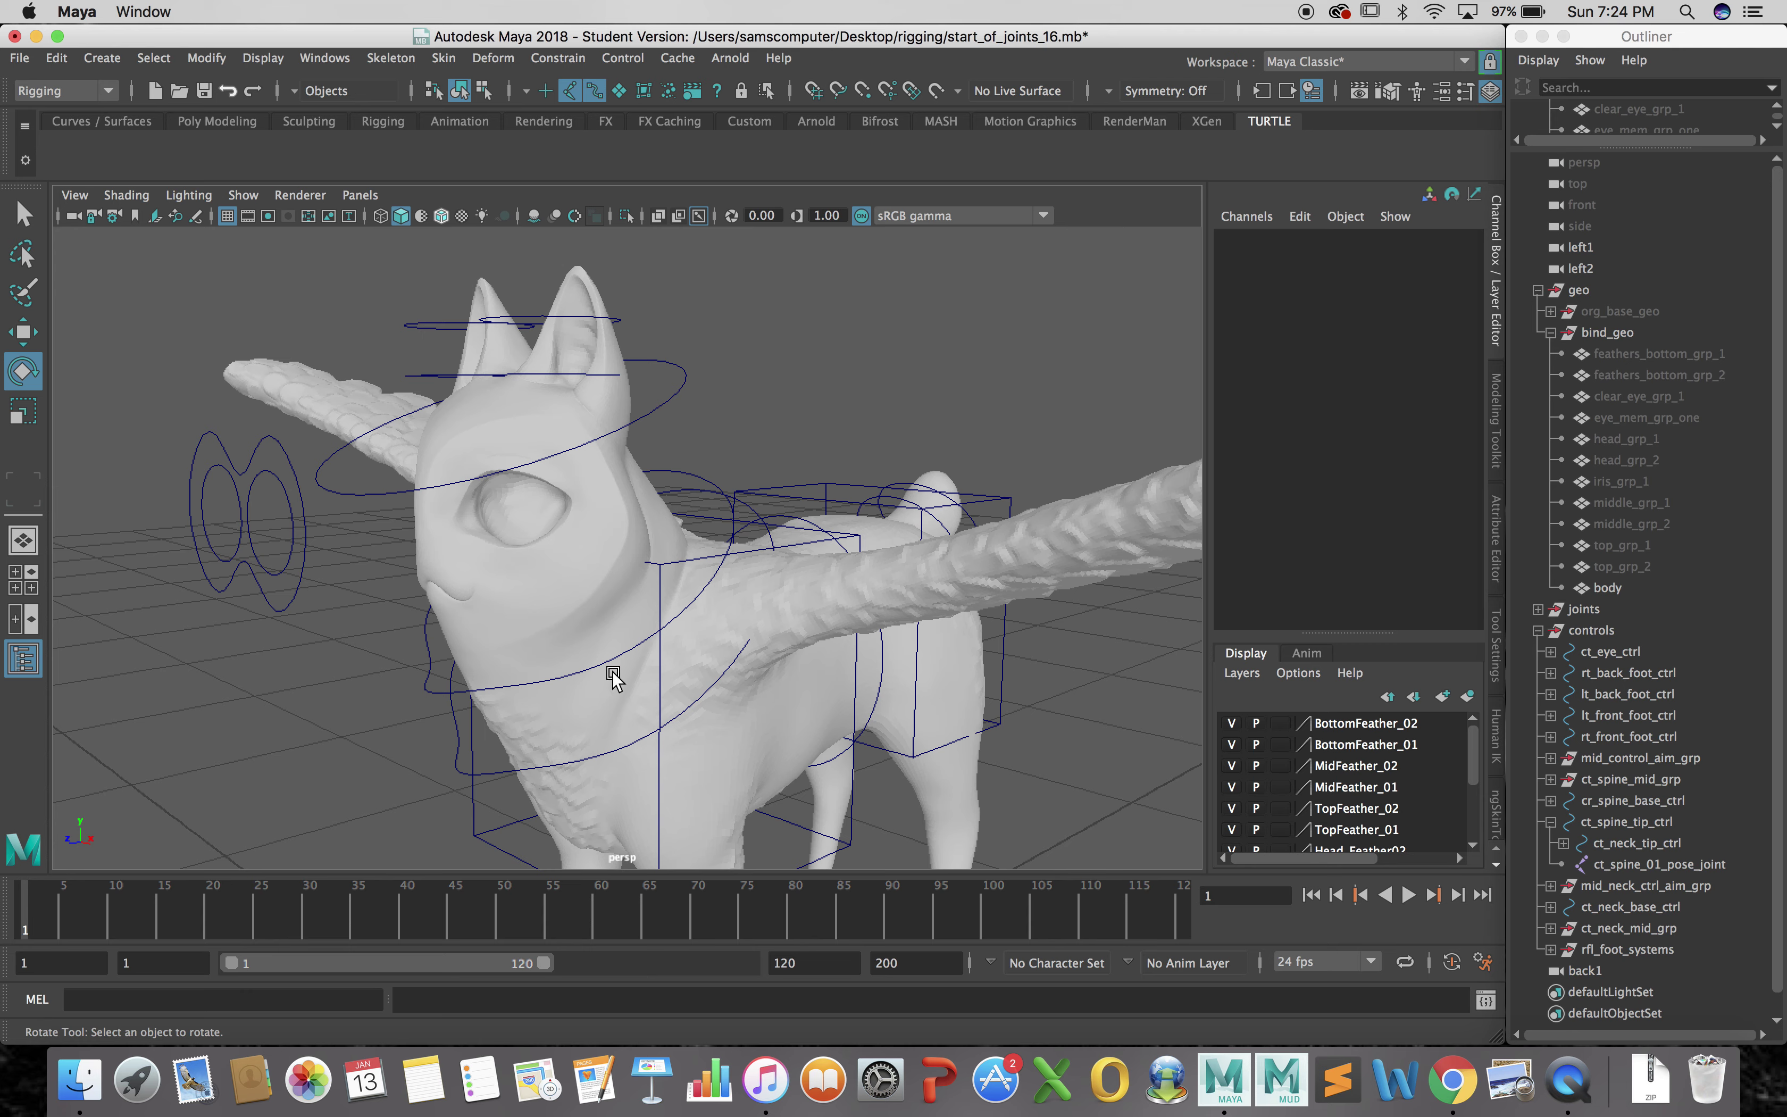
mouse_move(555, 591)
left_mouse_down("alt")
mouse_move(679, 590)
mouse_move(582, 578)
left_mouse_up("alt")
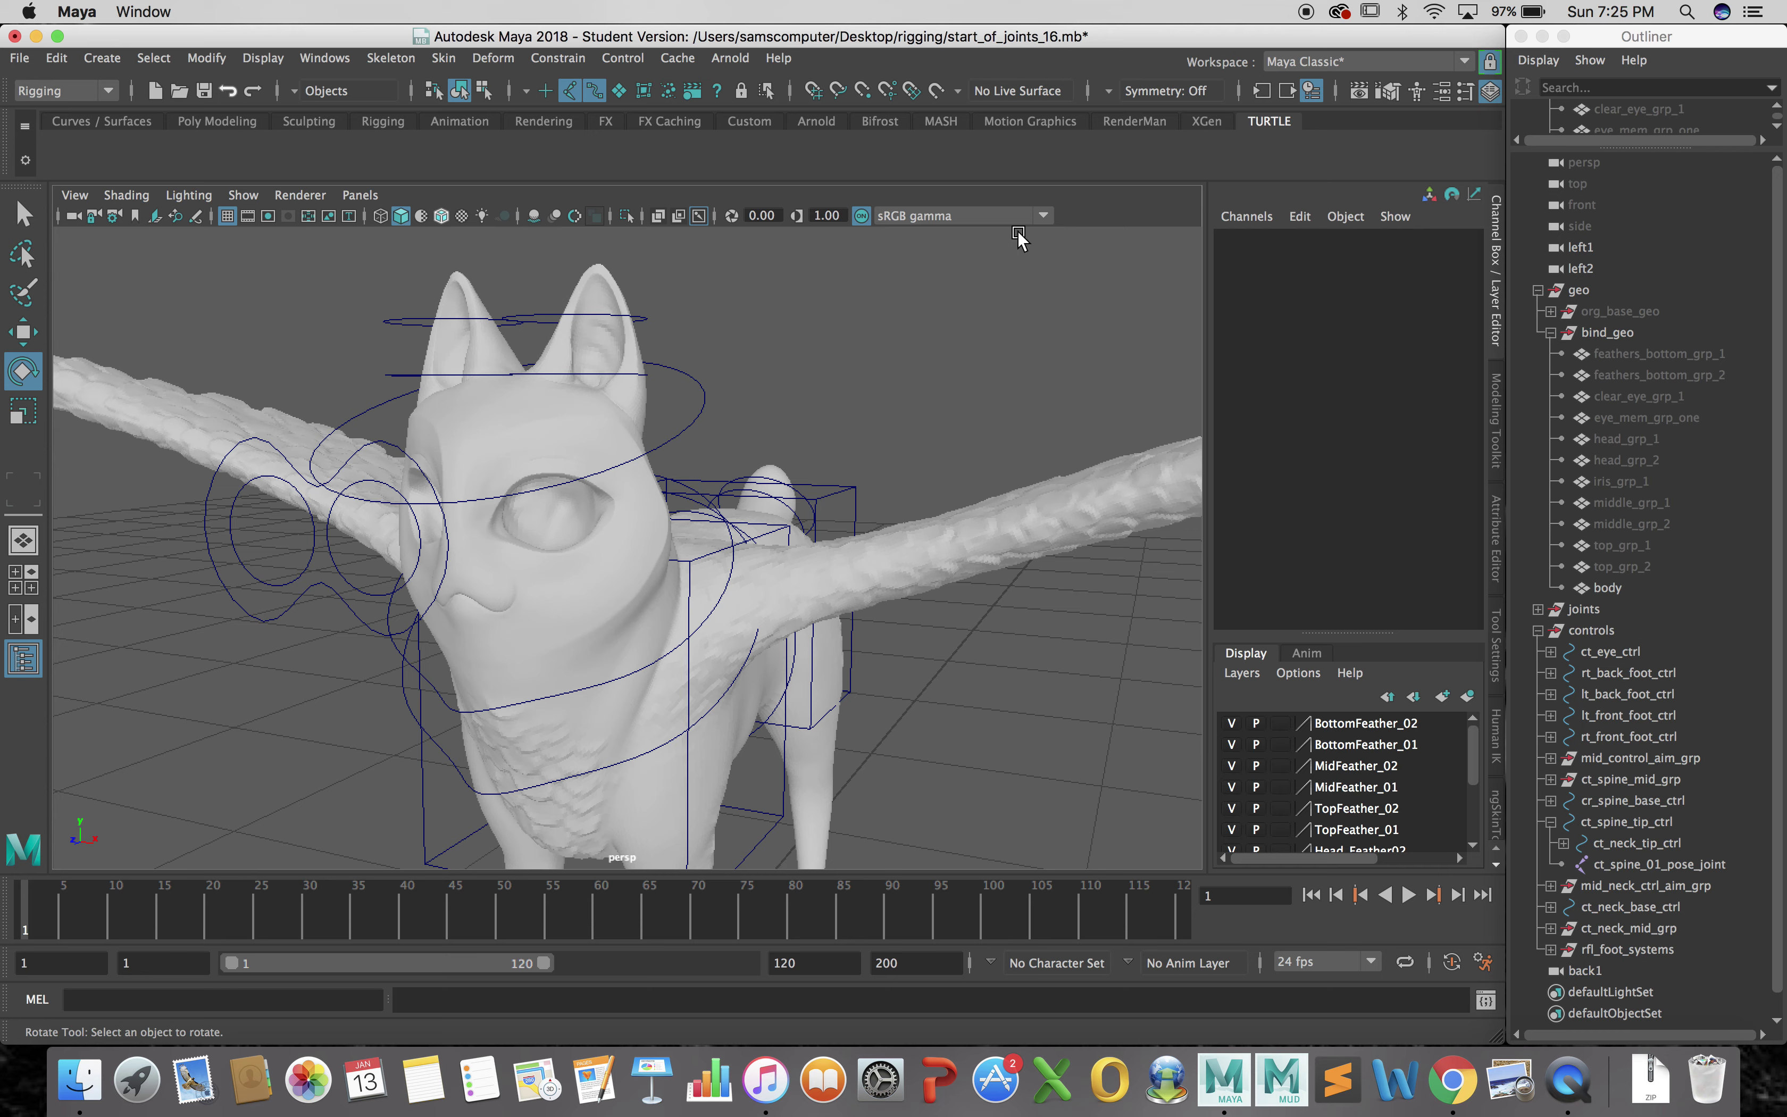
Turn on joint display in the viewport's Show menu
left_click(240, 196)
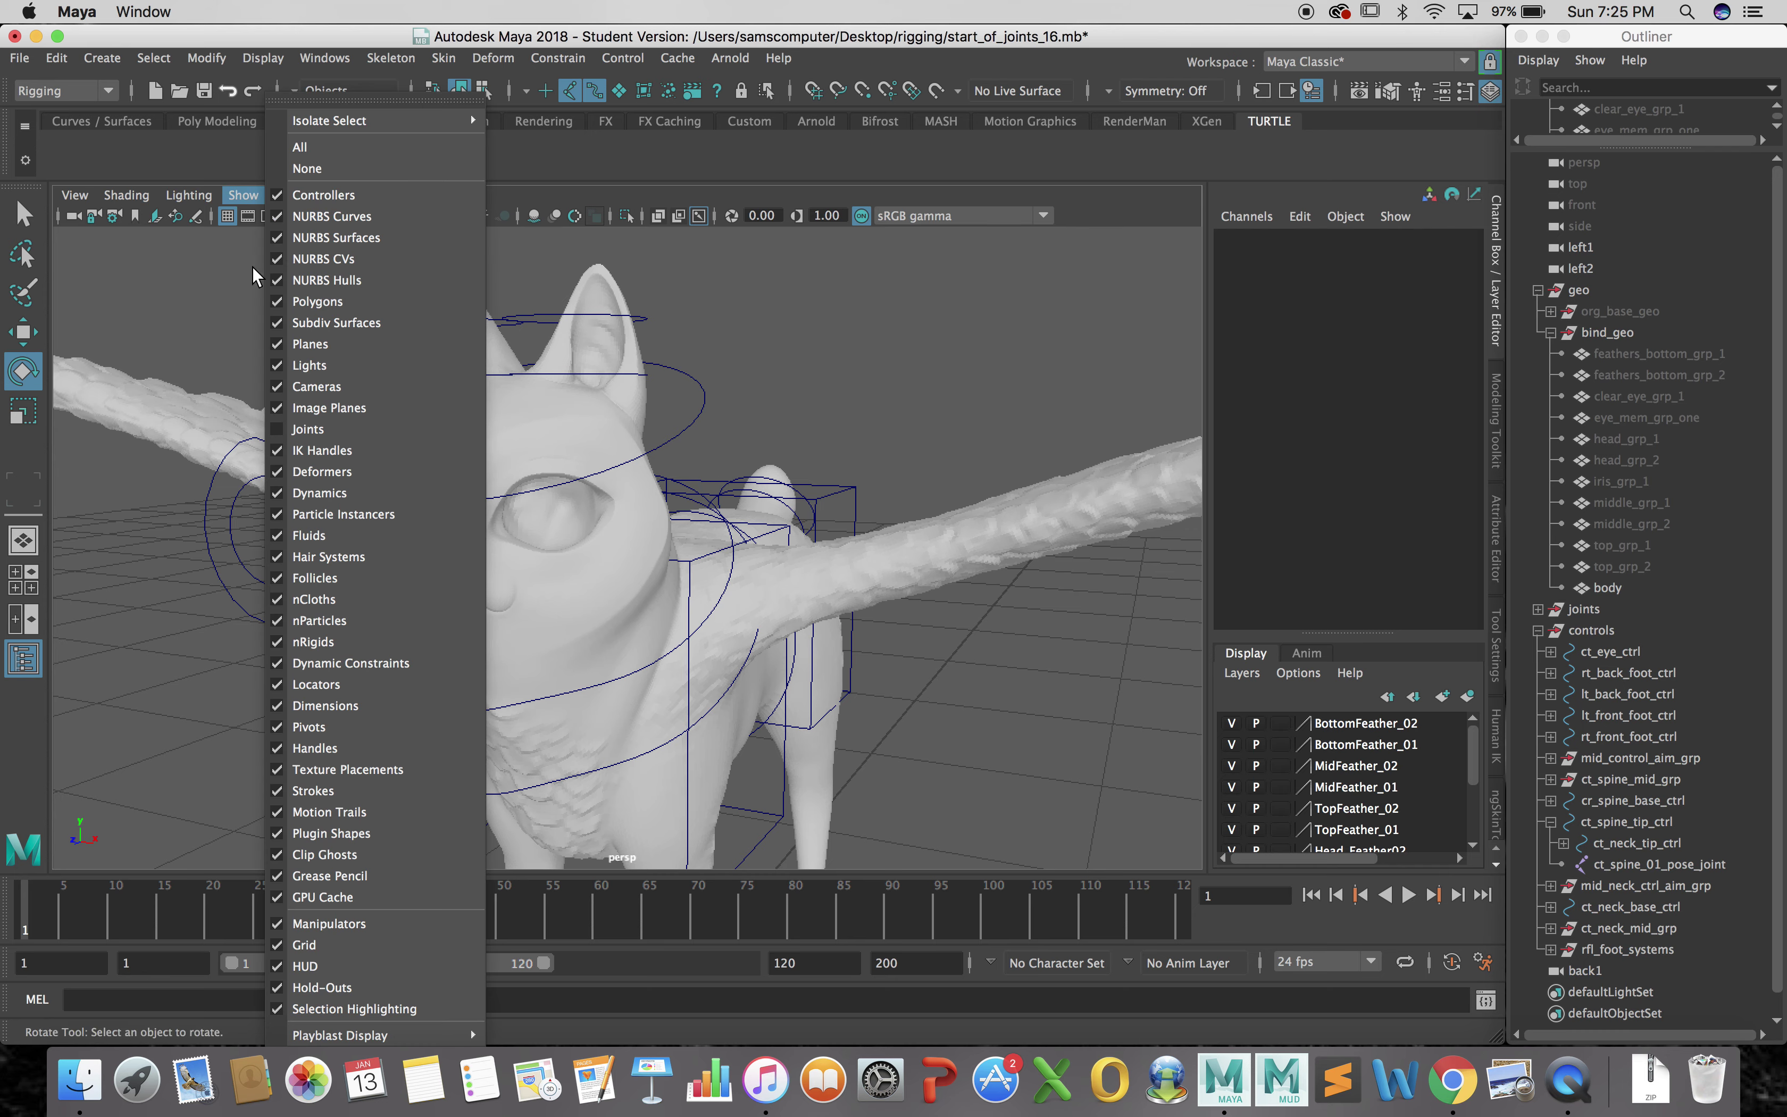
left_click(347, 426)
left_click_drag(303, 663, 154, 711, "alt")
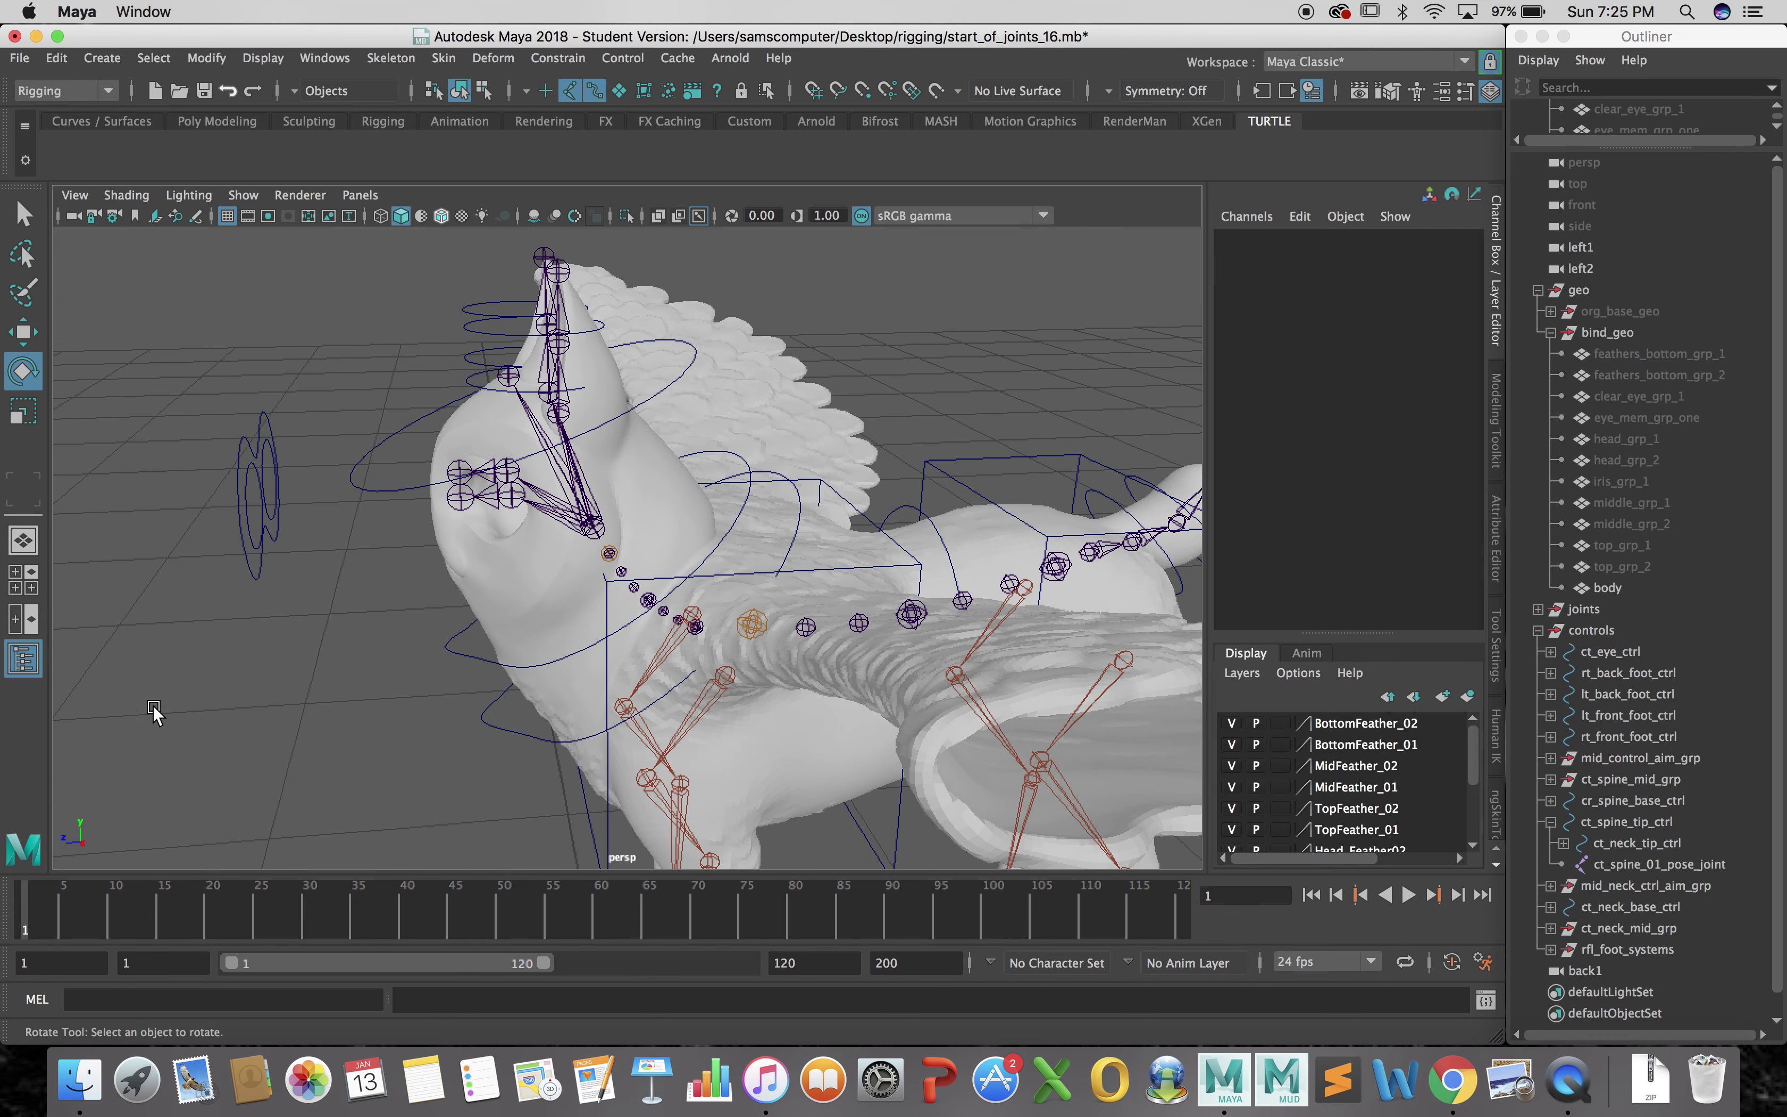
Test-move ct_eye_ctrl with the Move tool, then undo the moves
left_click(251, 575)
key("w")
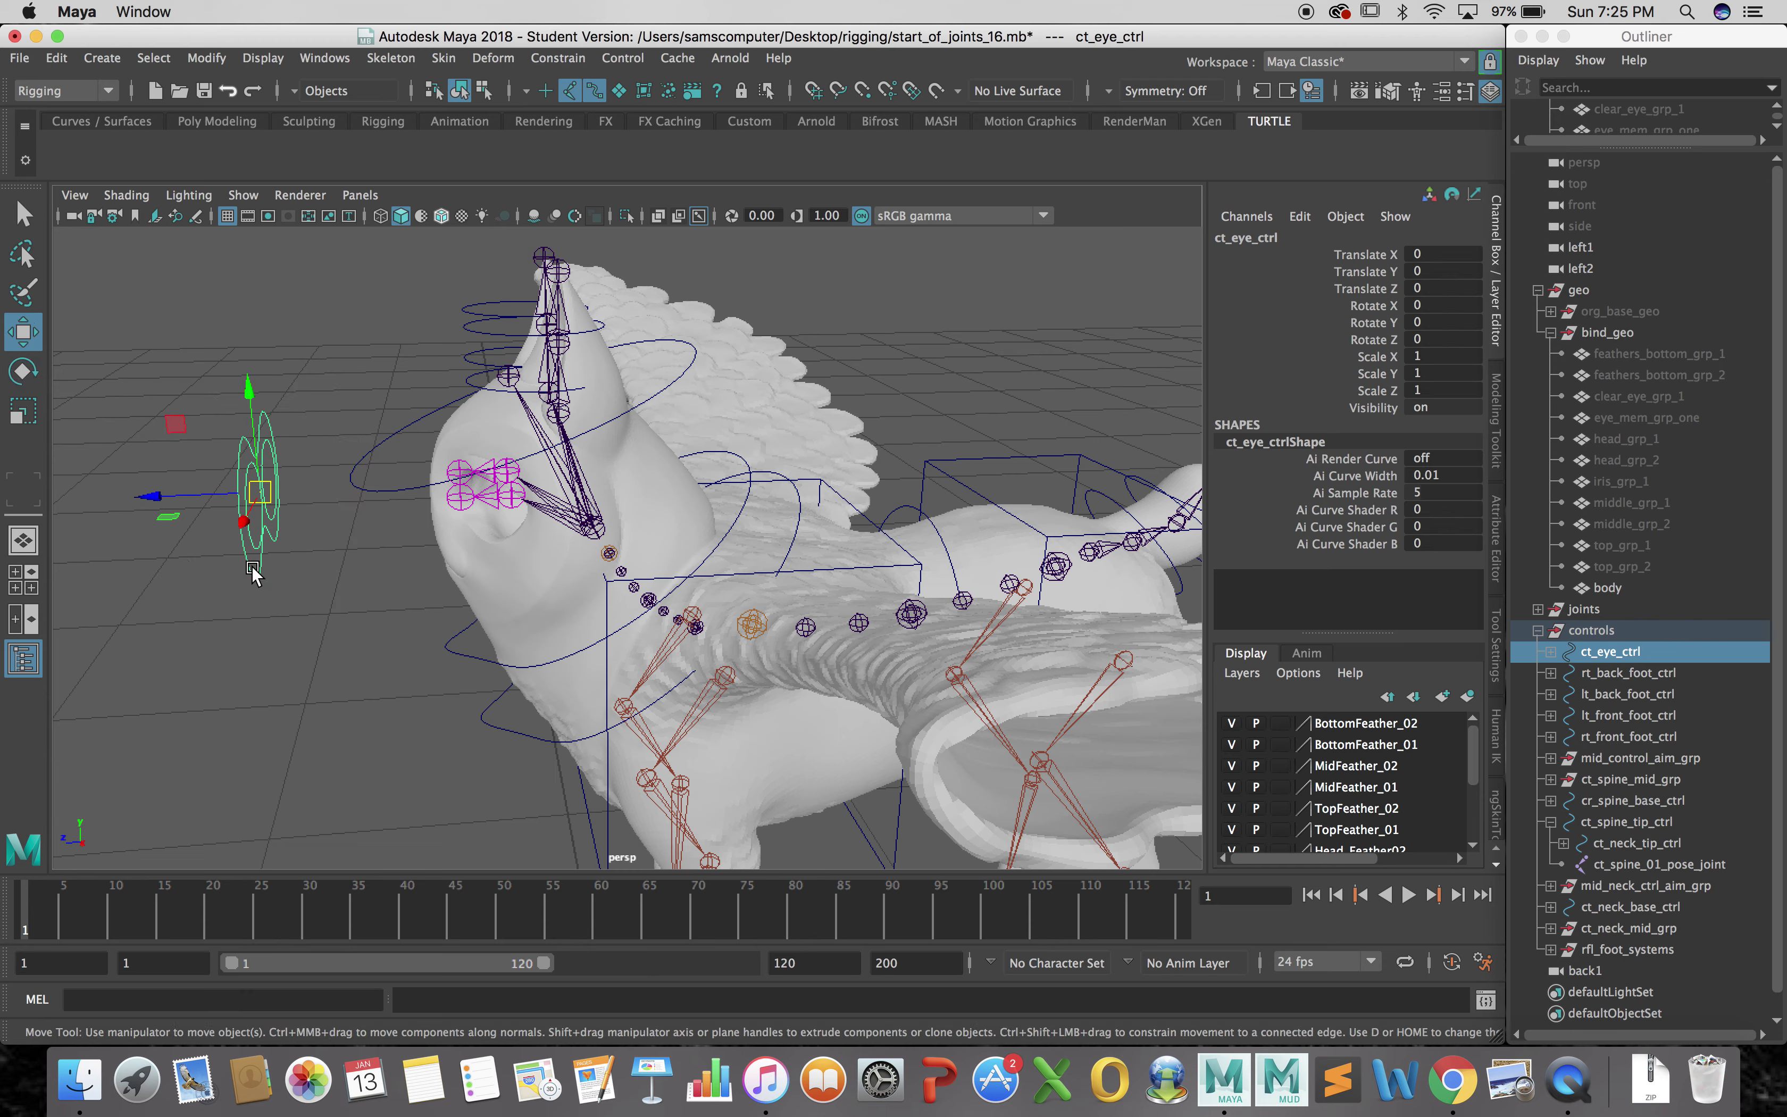
mouse_move(241, 517)
left_mouse_down()
mouse_move(202, 563)
mouse_move(255, 458)
mouse_move(247, 528)
left_mouse_up()
left_click_drag(370, 427, 358, 551, "alt")
mouse_move(253, 596)
left_mouse_down()
mouse_move(255, 558)
mouse_move(260, 580)
left_mouse_up()
key("z")
key("z")
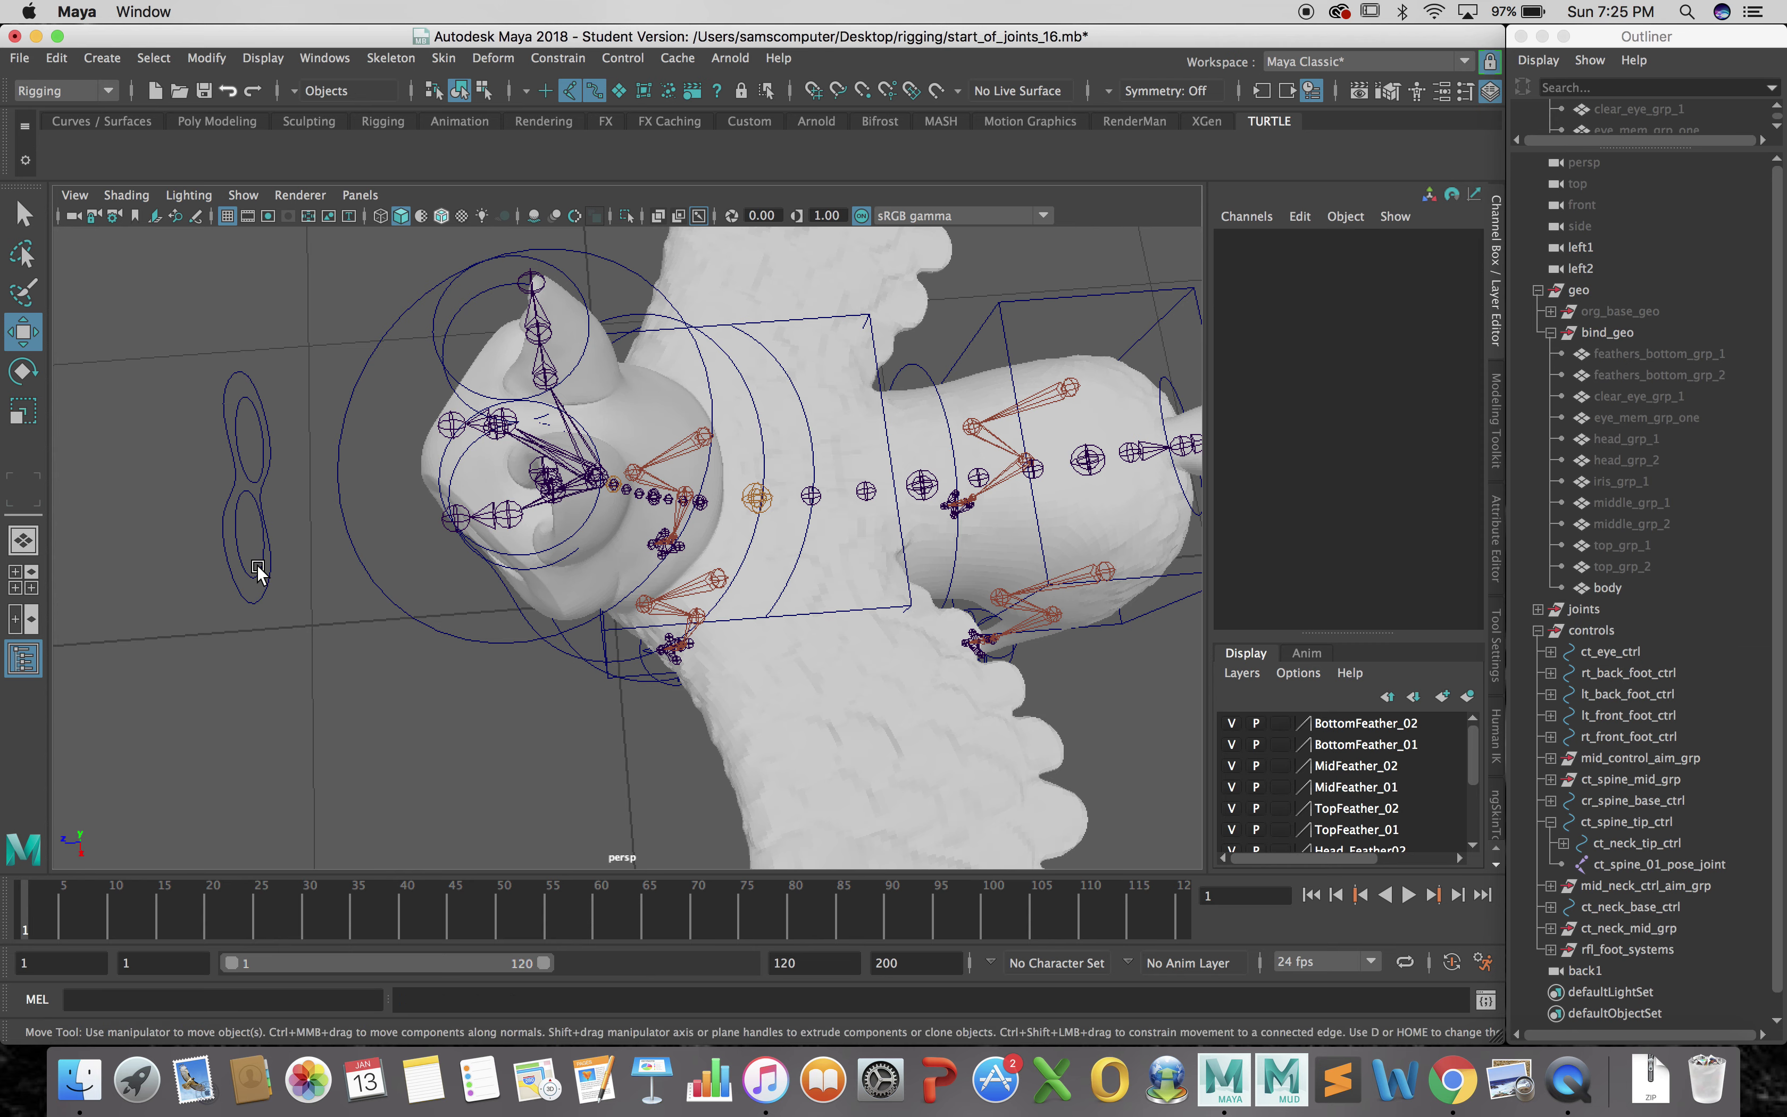
Test-move lt_eye_ctrl vertically, undo it, deselect, and collapse the bind_geo group
left_click(258, 562)
left_click_drag(262, 678, 279, 589)
key("z")
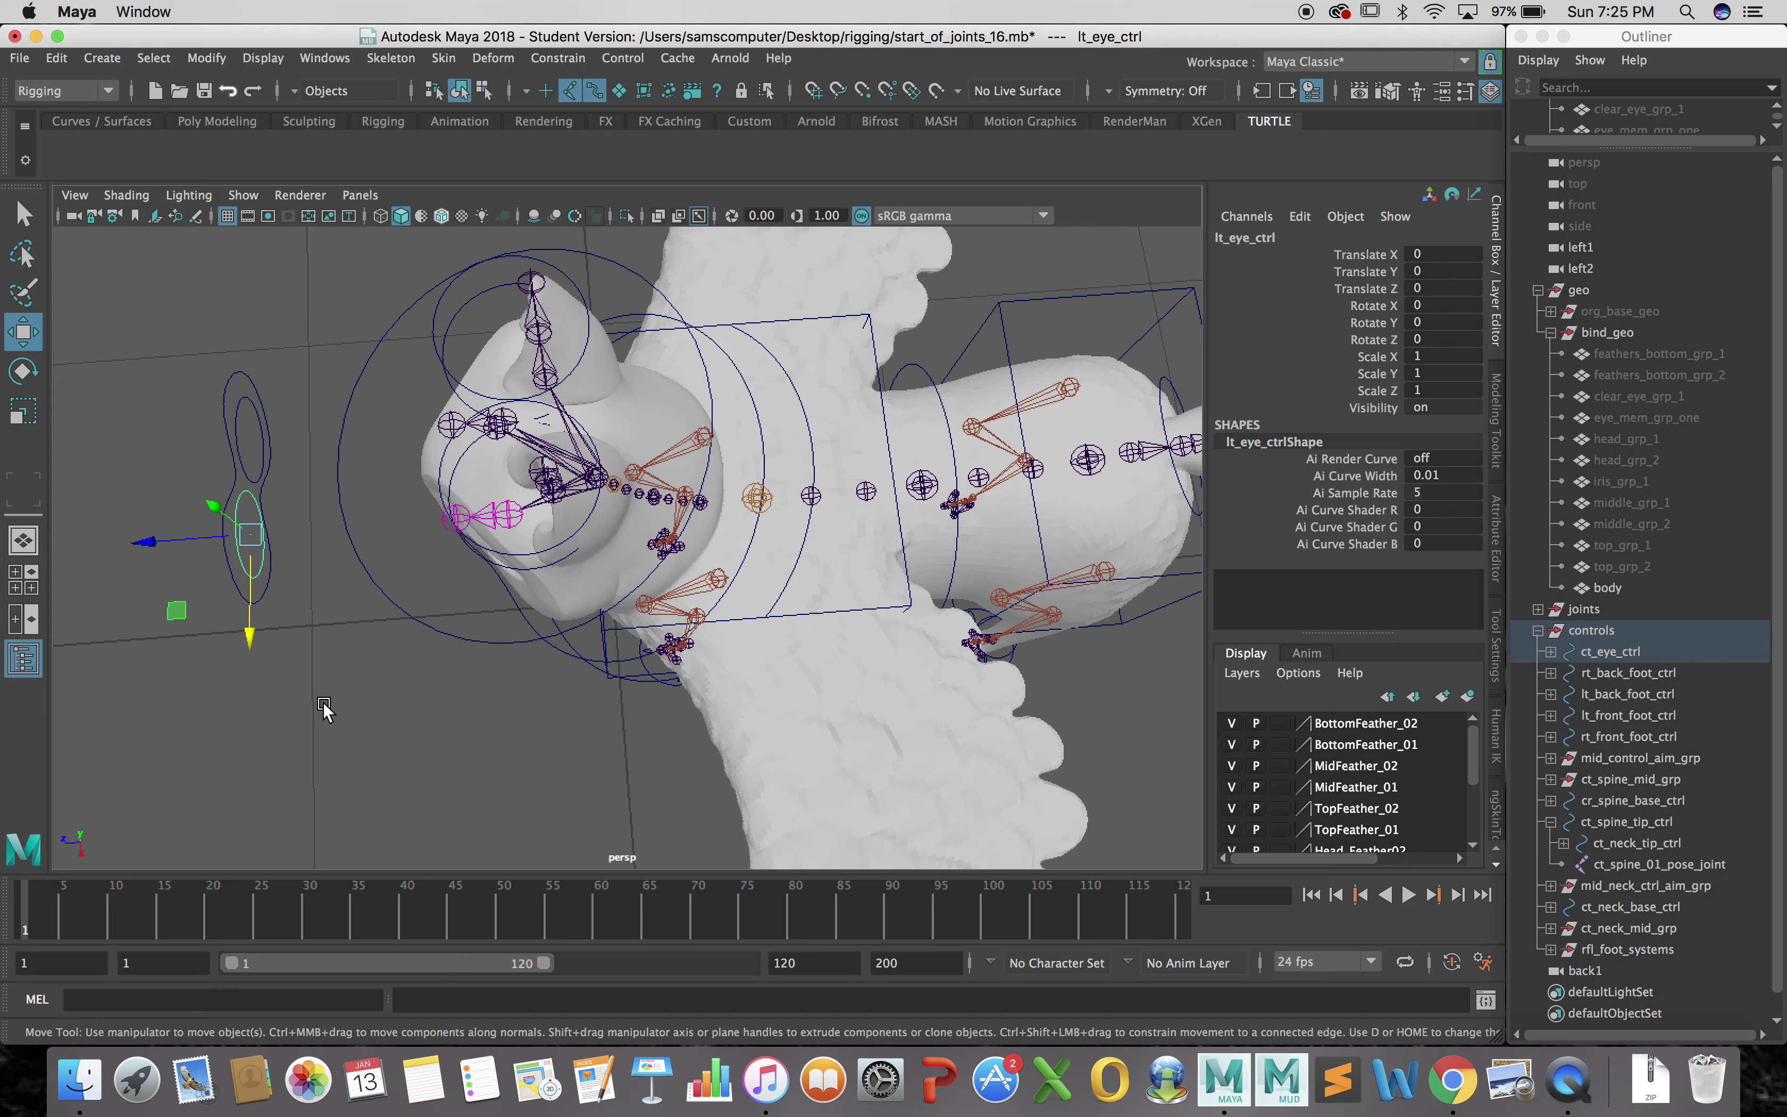
left_click(405, 741)
left_click_drag(405, 741, 458, 636, "alt")
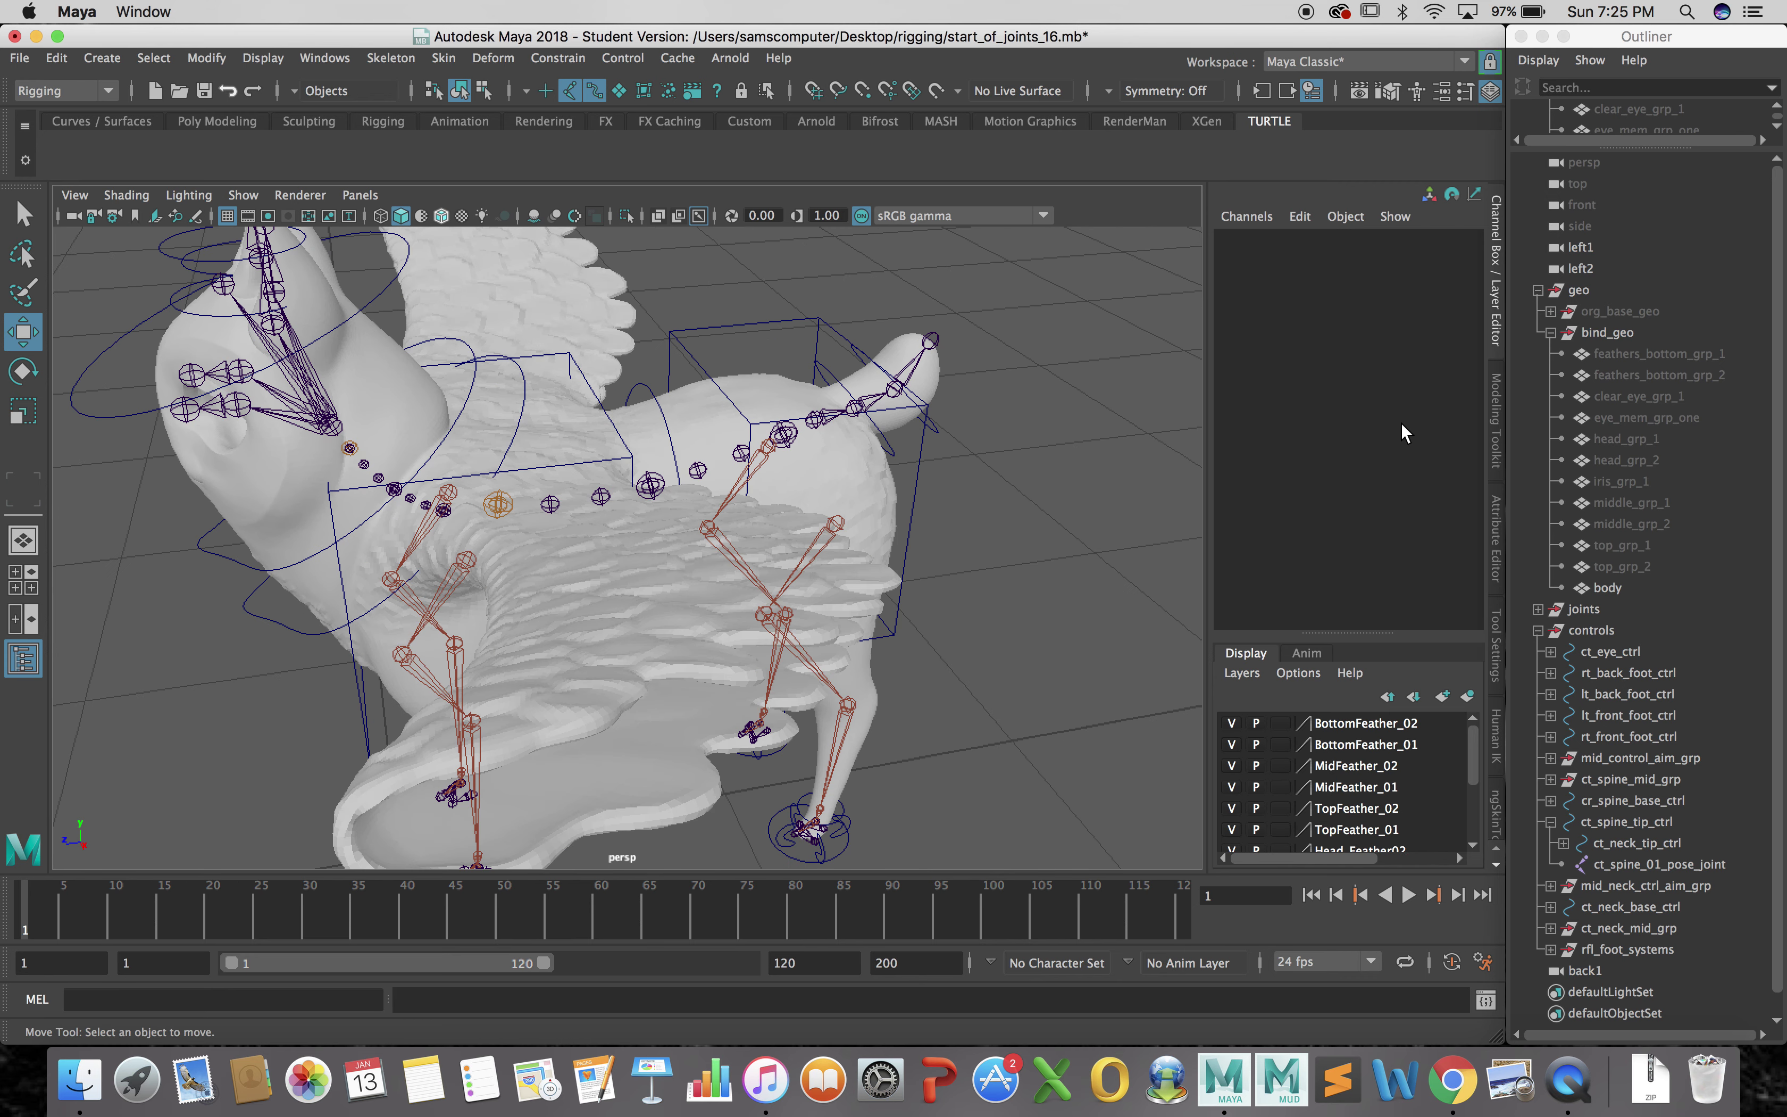
left_click(1552, 333)
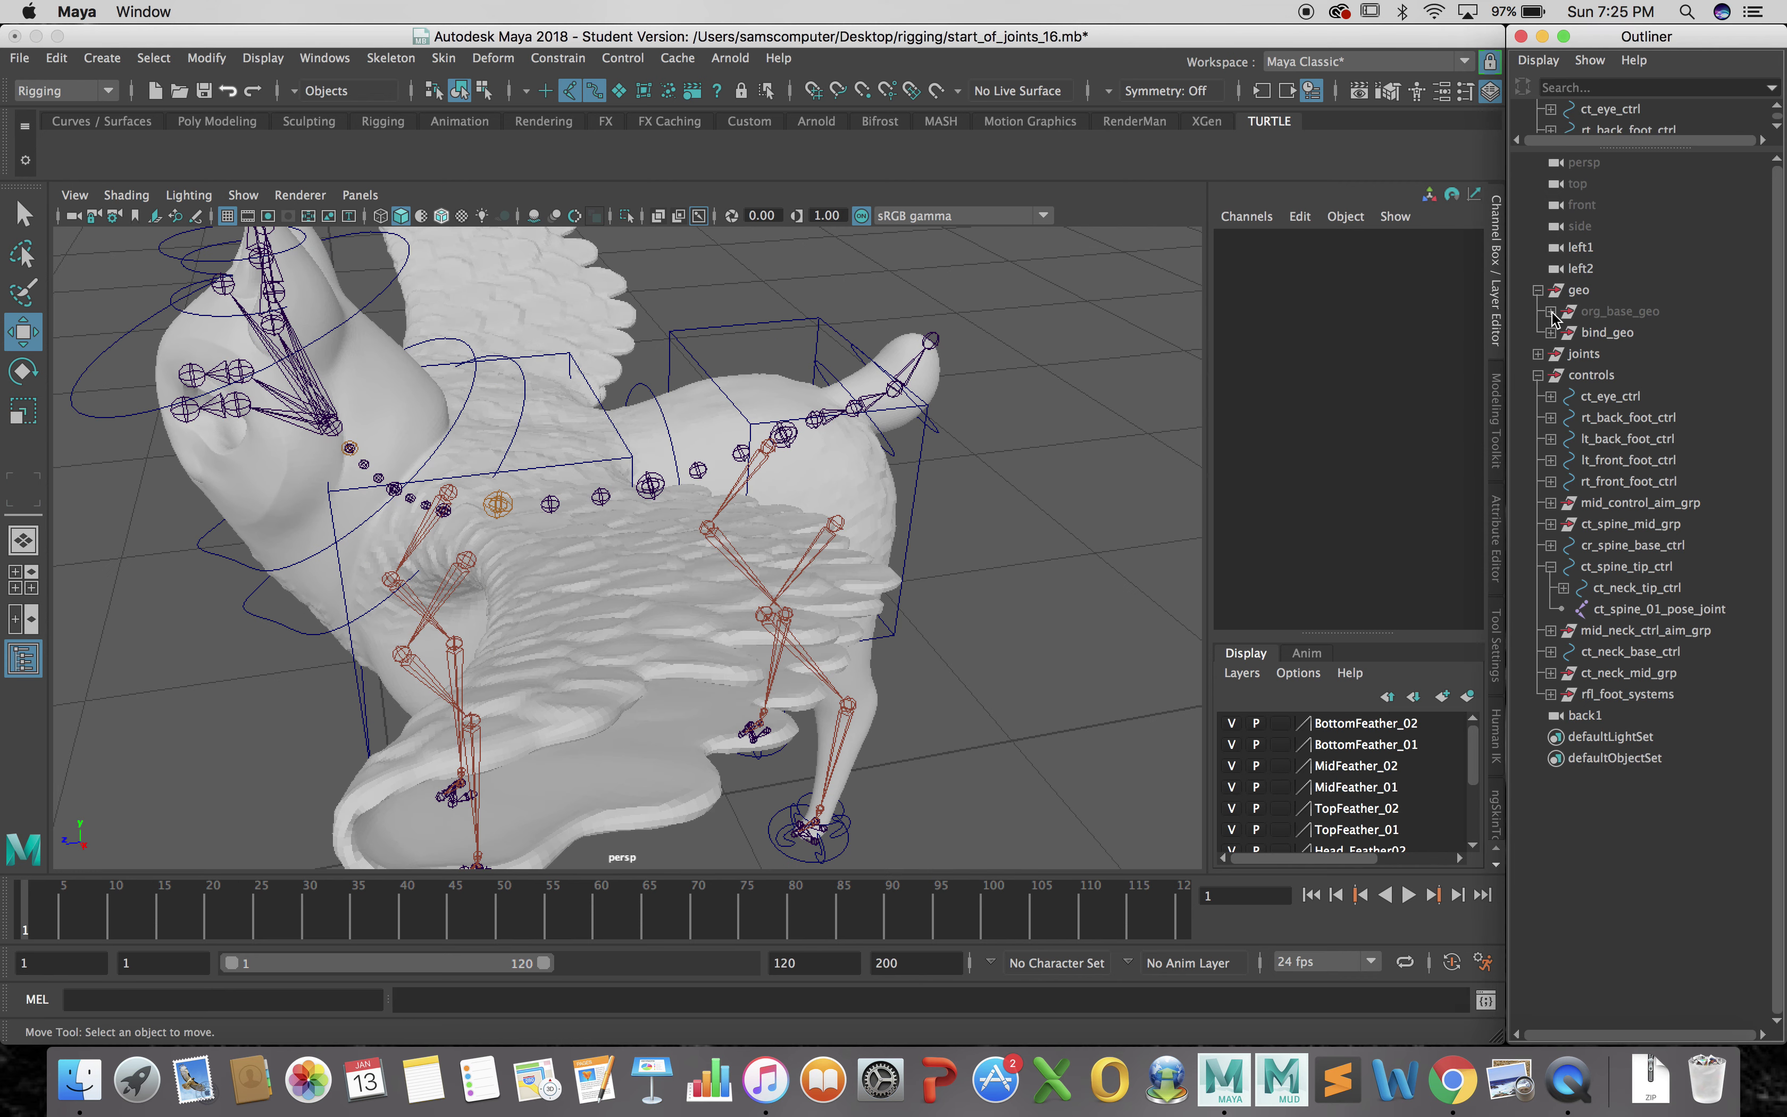
Collapse the geo and controls groups, expand joints, and unhide lt_wing_01_bind and rt_wing_01_bind
left_click(1551, 312)
left_click(1552, 312)
left_click(1540, 290)
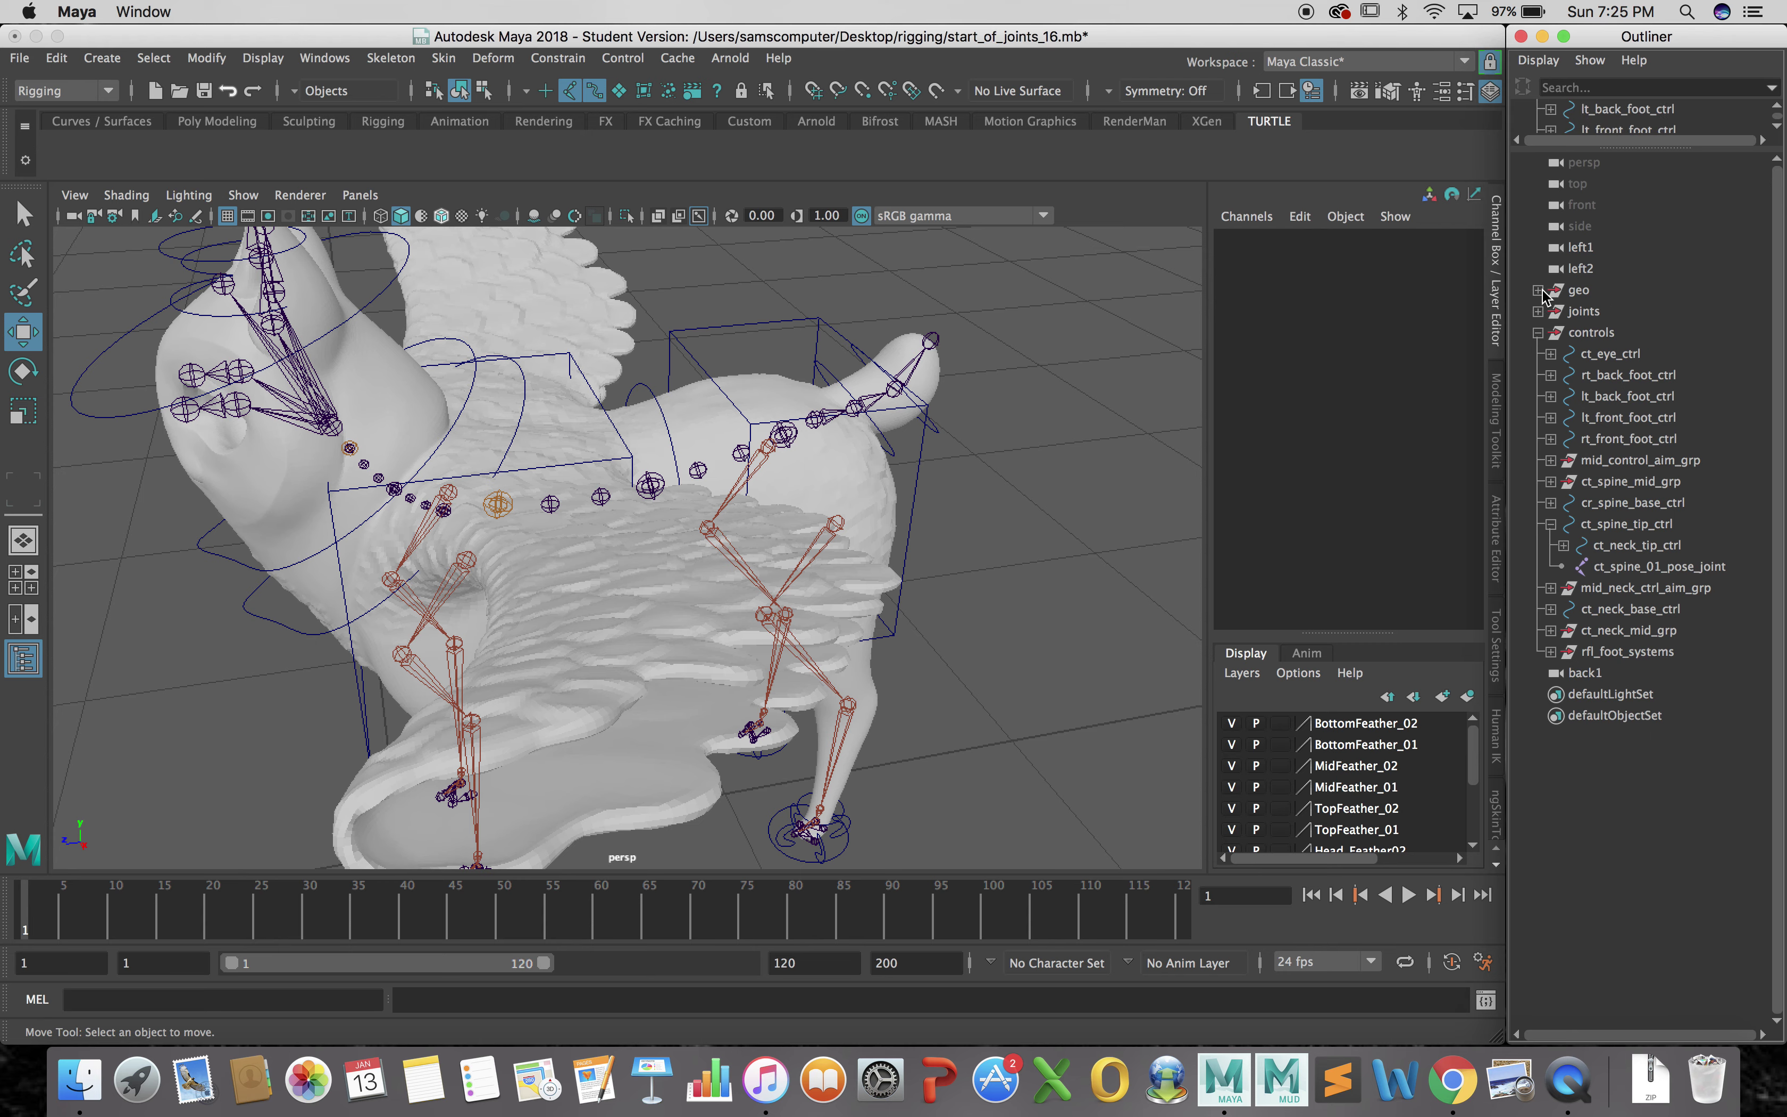
left_click(1539, 312)
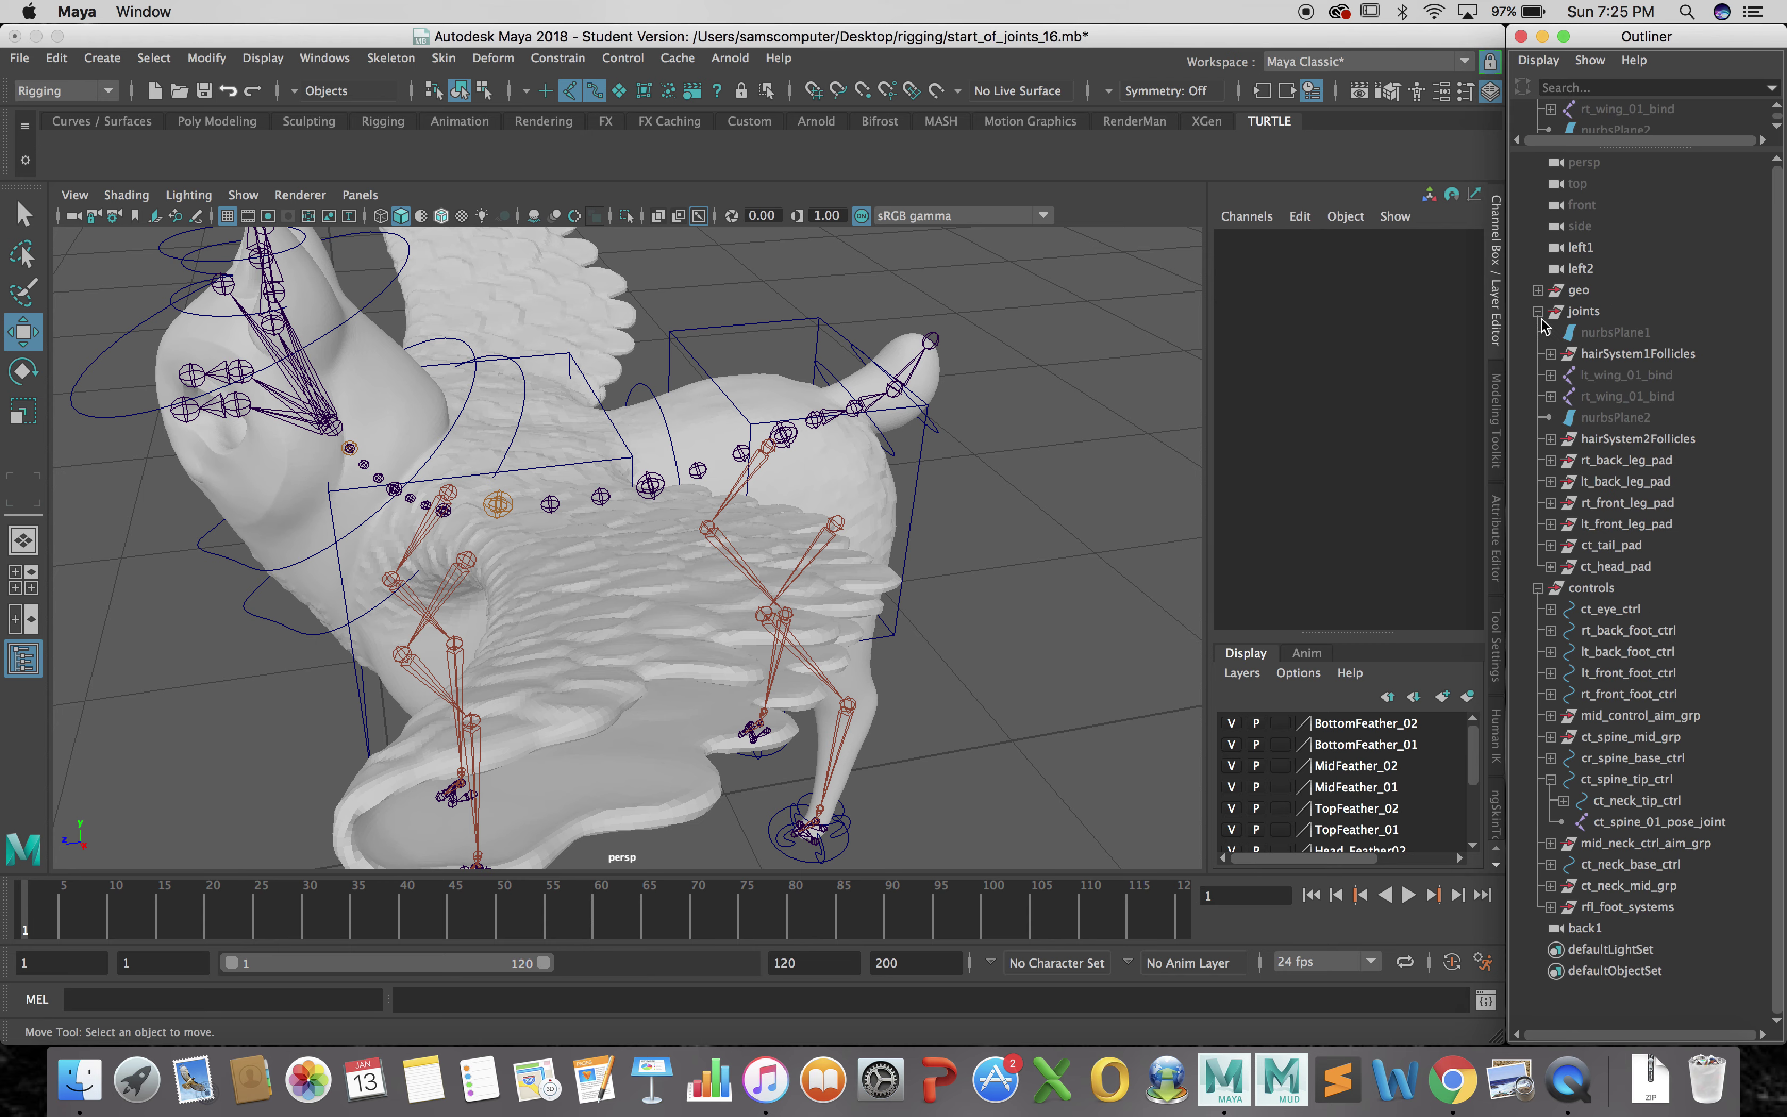
left_click(1539, 588)
left_click_drag(1622, 382, 1620, 404)
key("h")
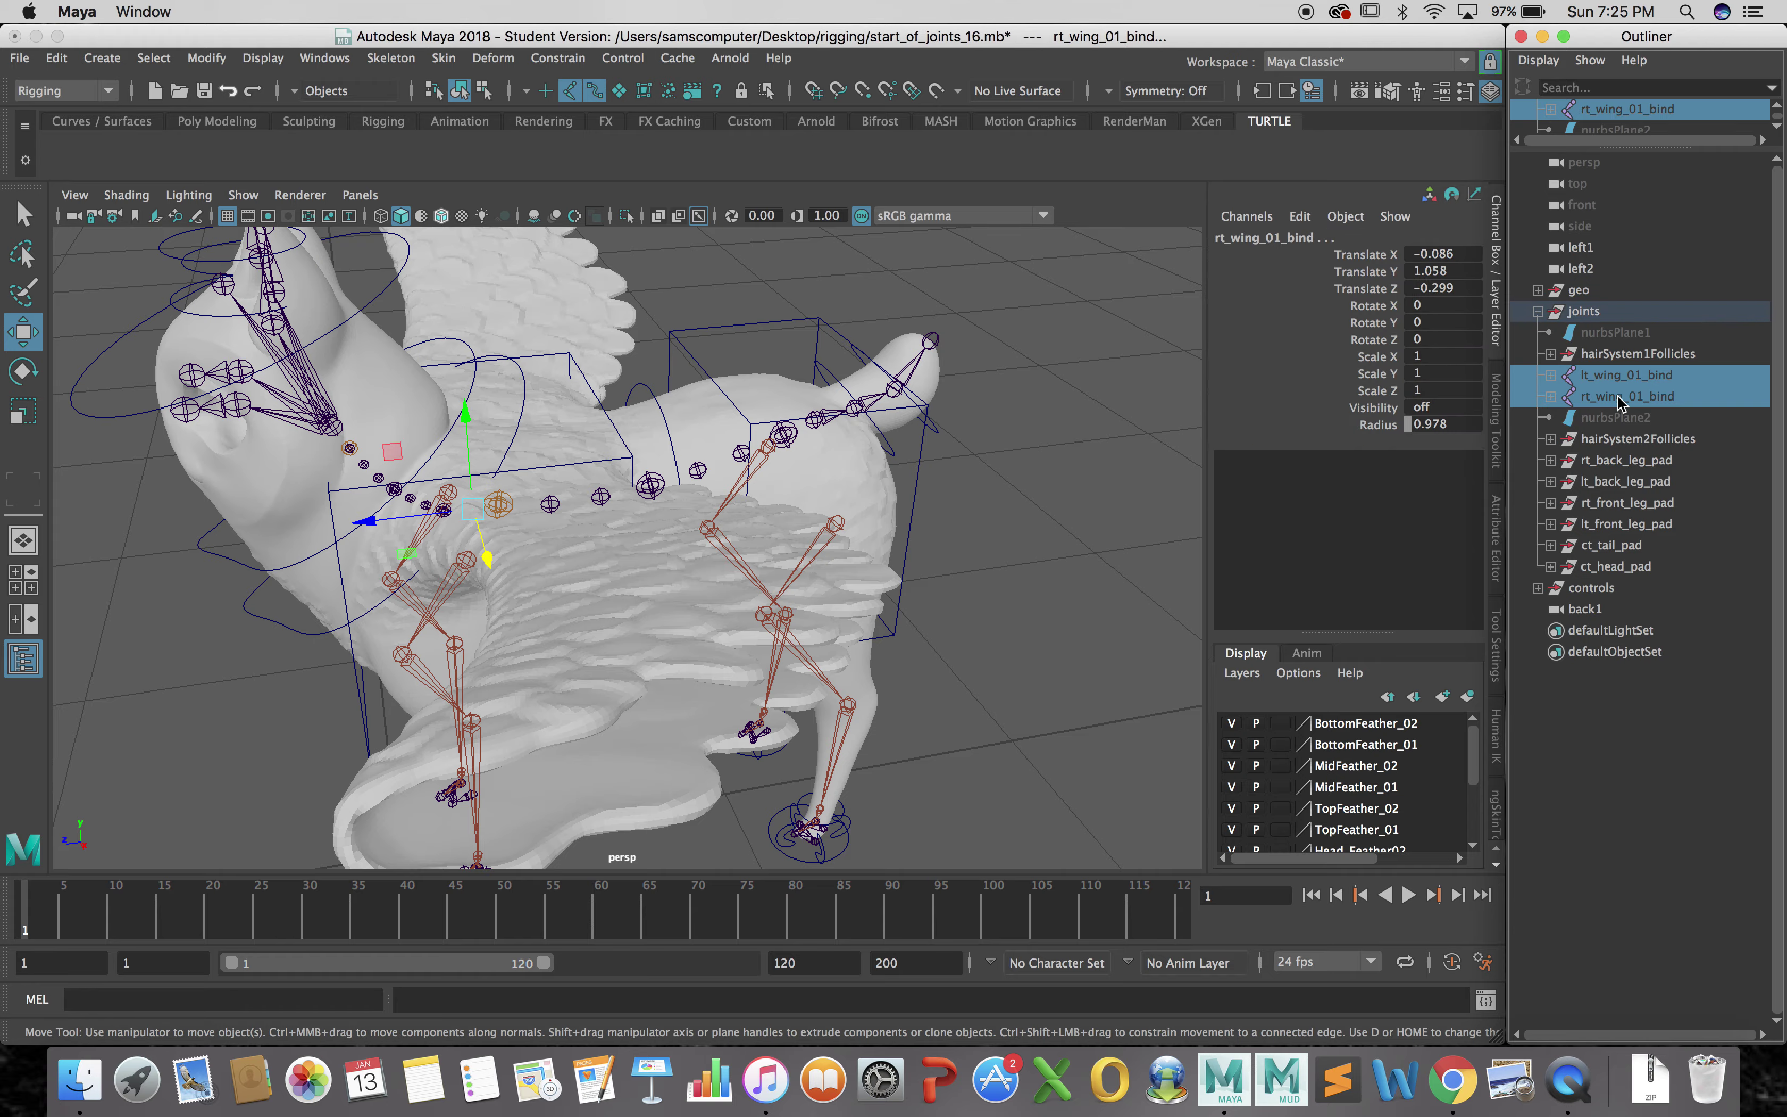
Reselect both wing bind joints and inspect the wing chains from several angles
left_click(1032, 680)
left_click_drag(1032, 680, 734, 613, "alt")
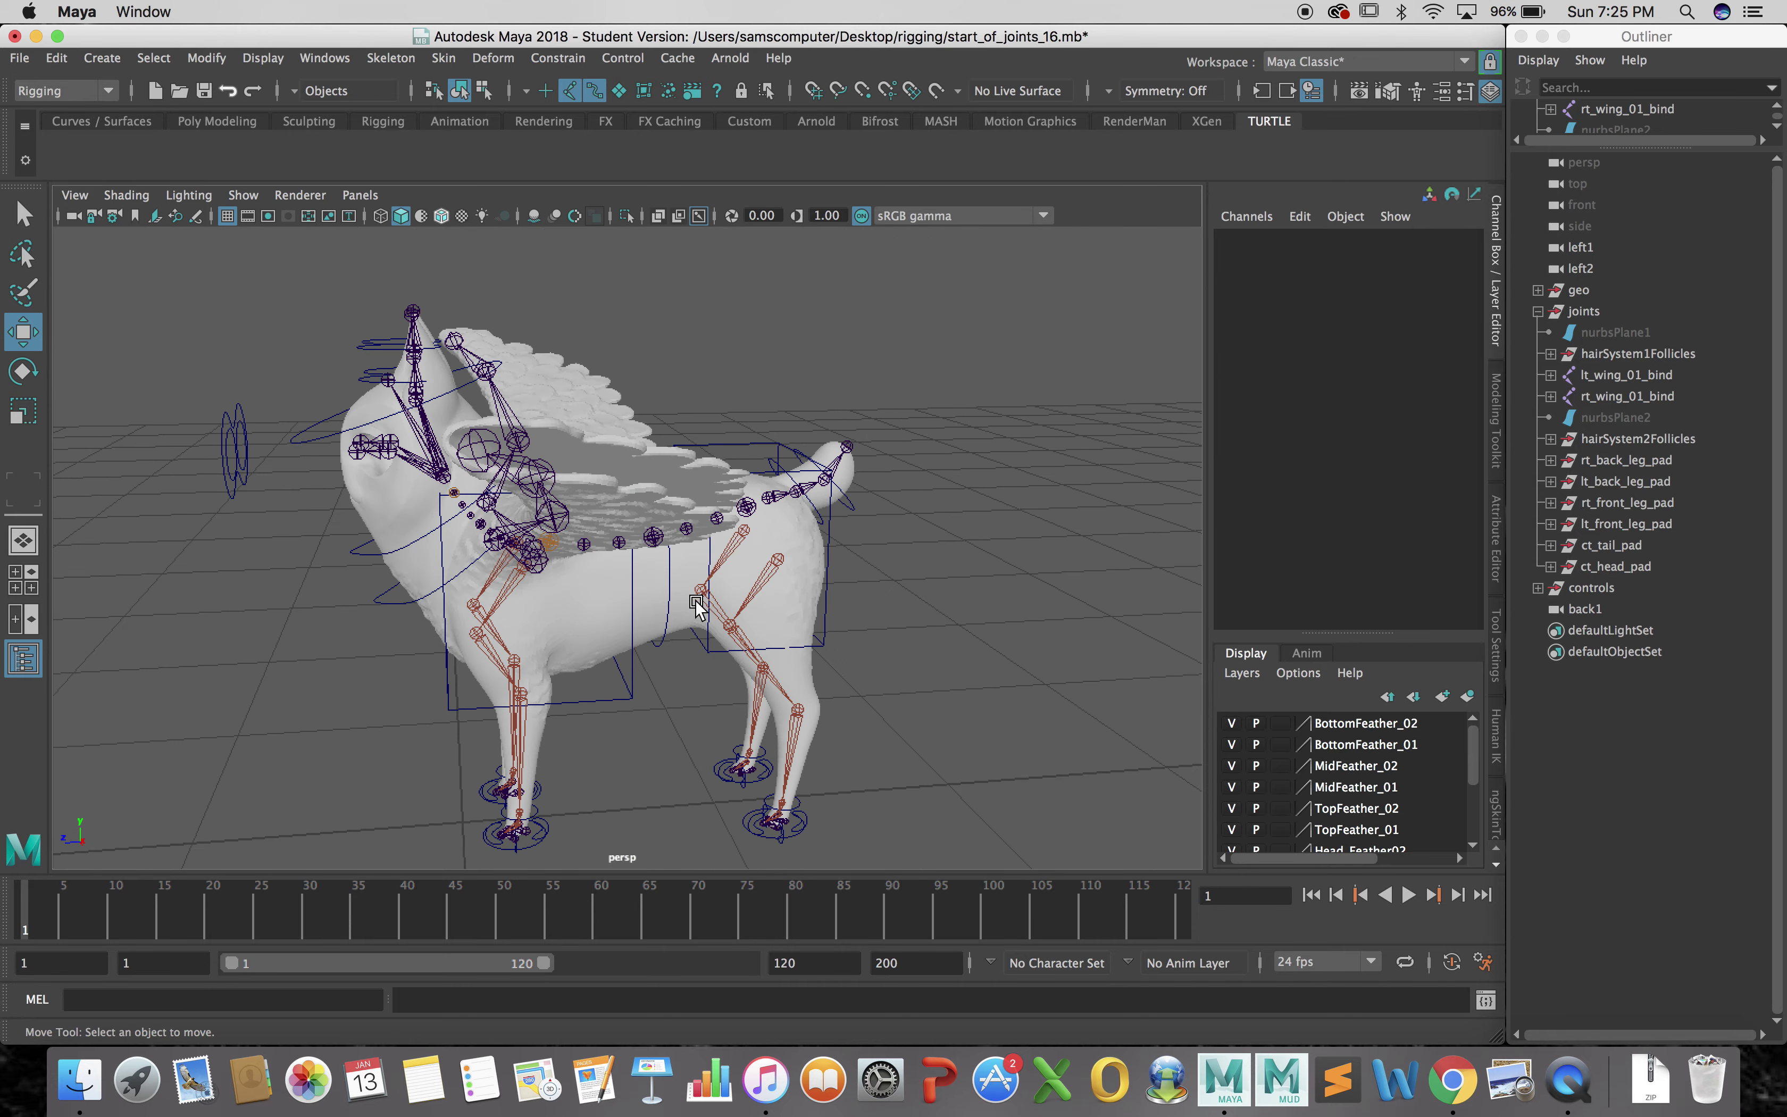
left_click_drag(853, 614, 728, 637, "alt")
left_click(1628, 376)
left_click(1630, 396, "shift")
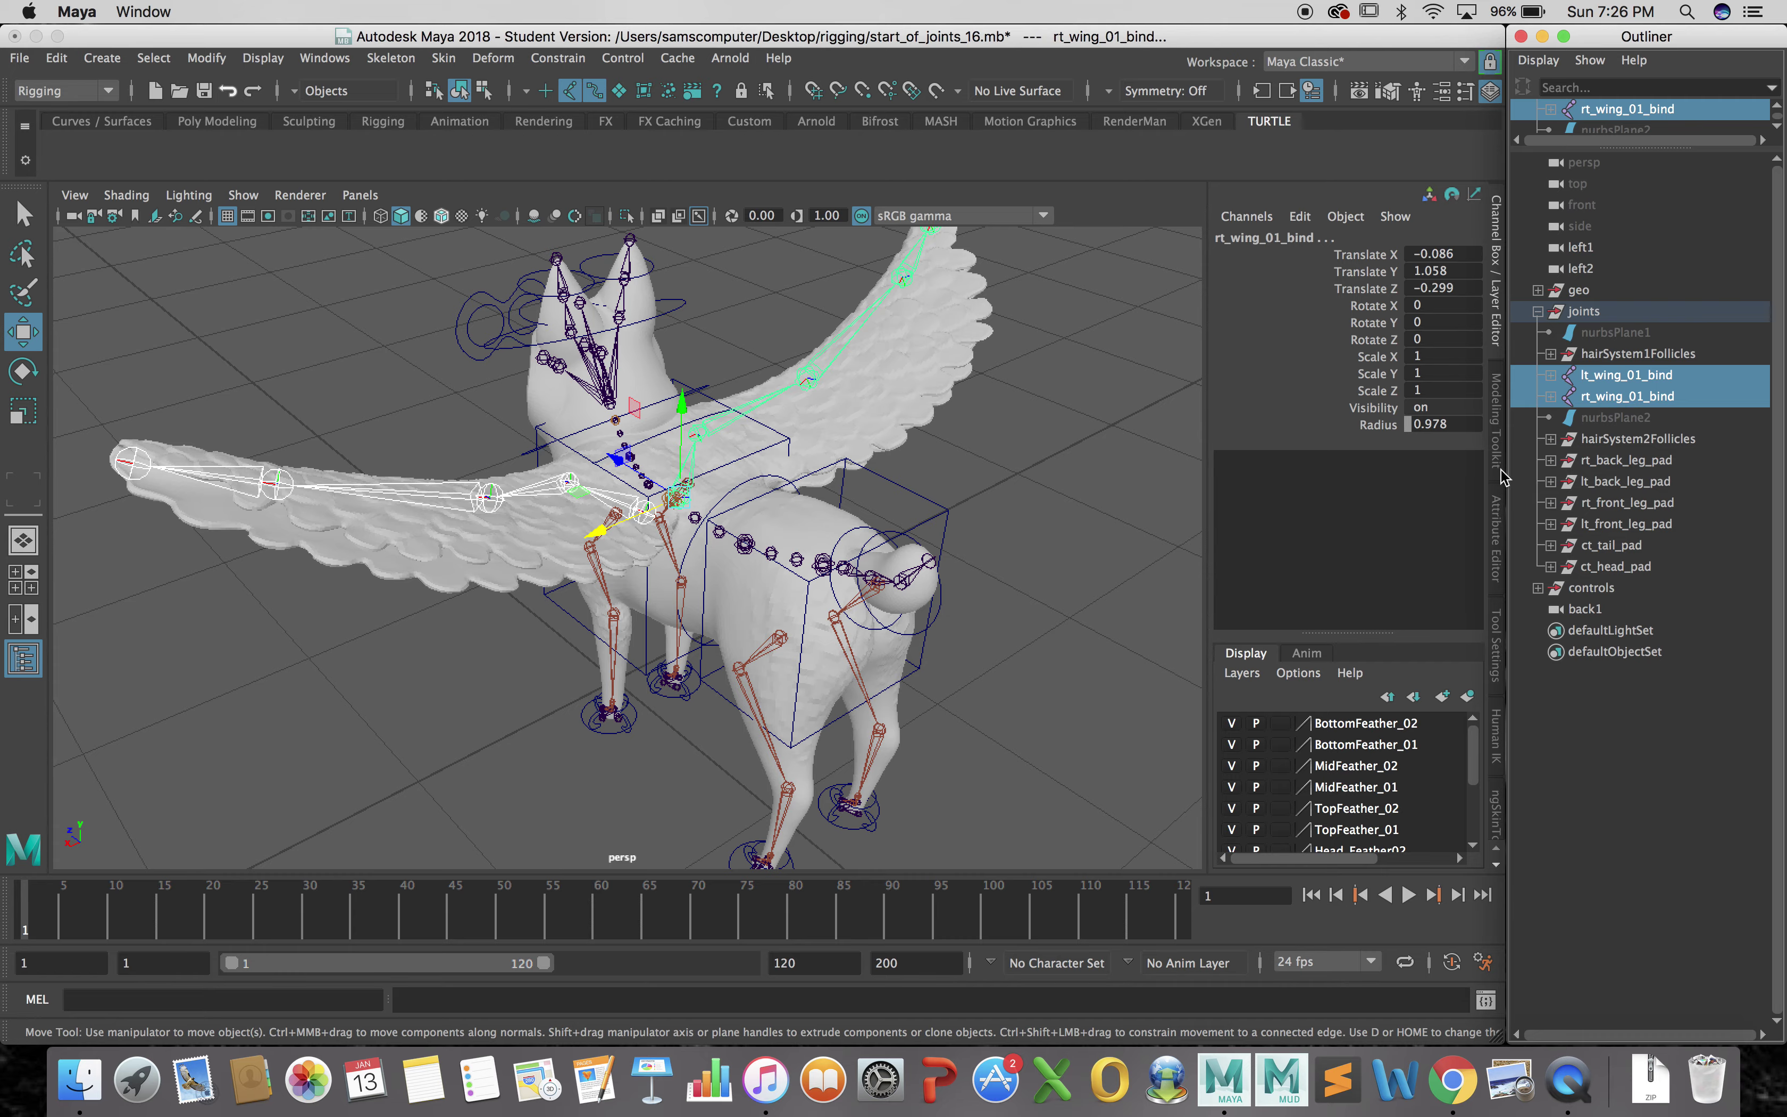
left_click_drag(495, 707, 787, 709, "alt")
right_click_drag(788, 709, 793, 661, "alt")
left_click_drag(793, 661, 849, 687, "alt")
scroll(828, 715, "up", 3)
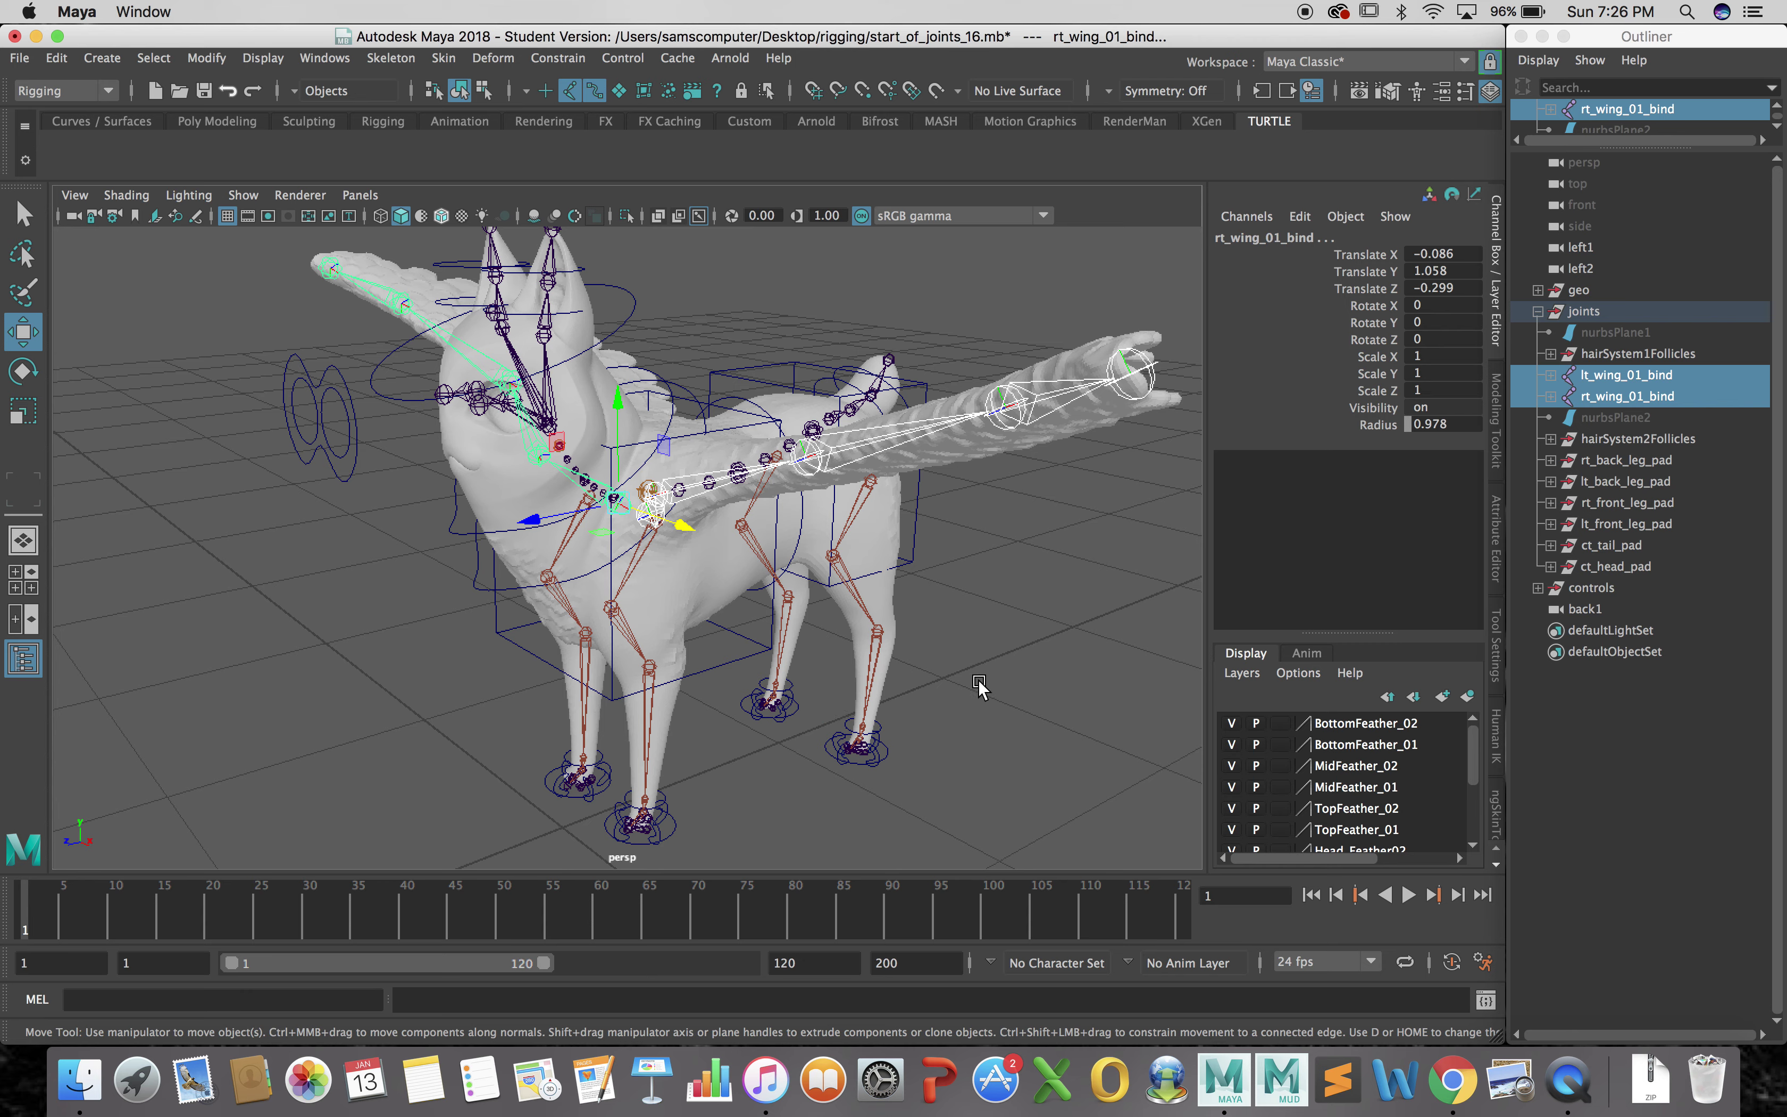
left_click_drag(1031, 655, 972, 686, "alt")
scroll(972, 686, "up", 3)
Hide the lt_wing_01_bind and rt_wing_01_bind joint chains again
left_click(1687, 403)
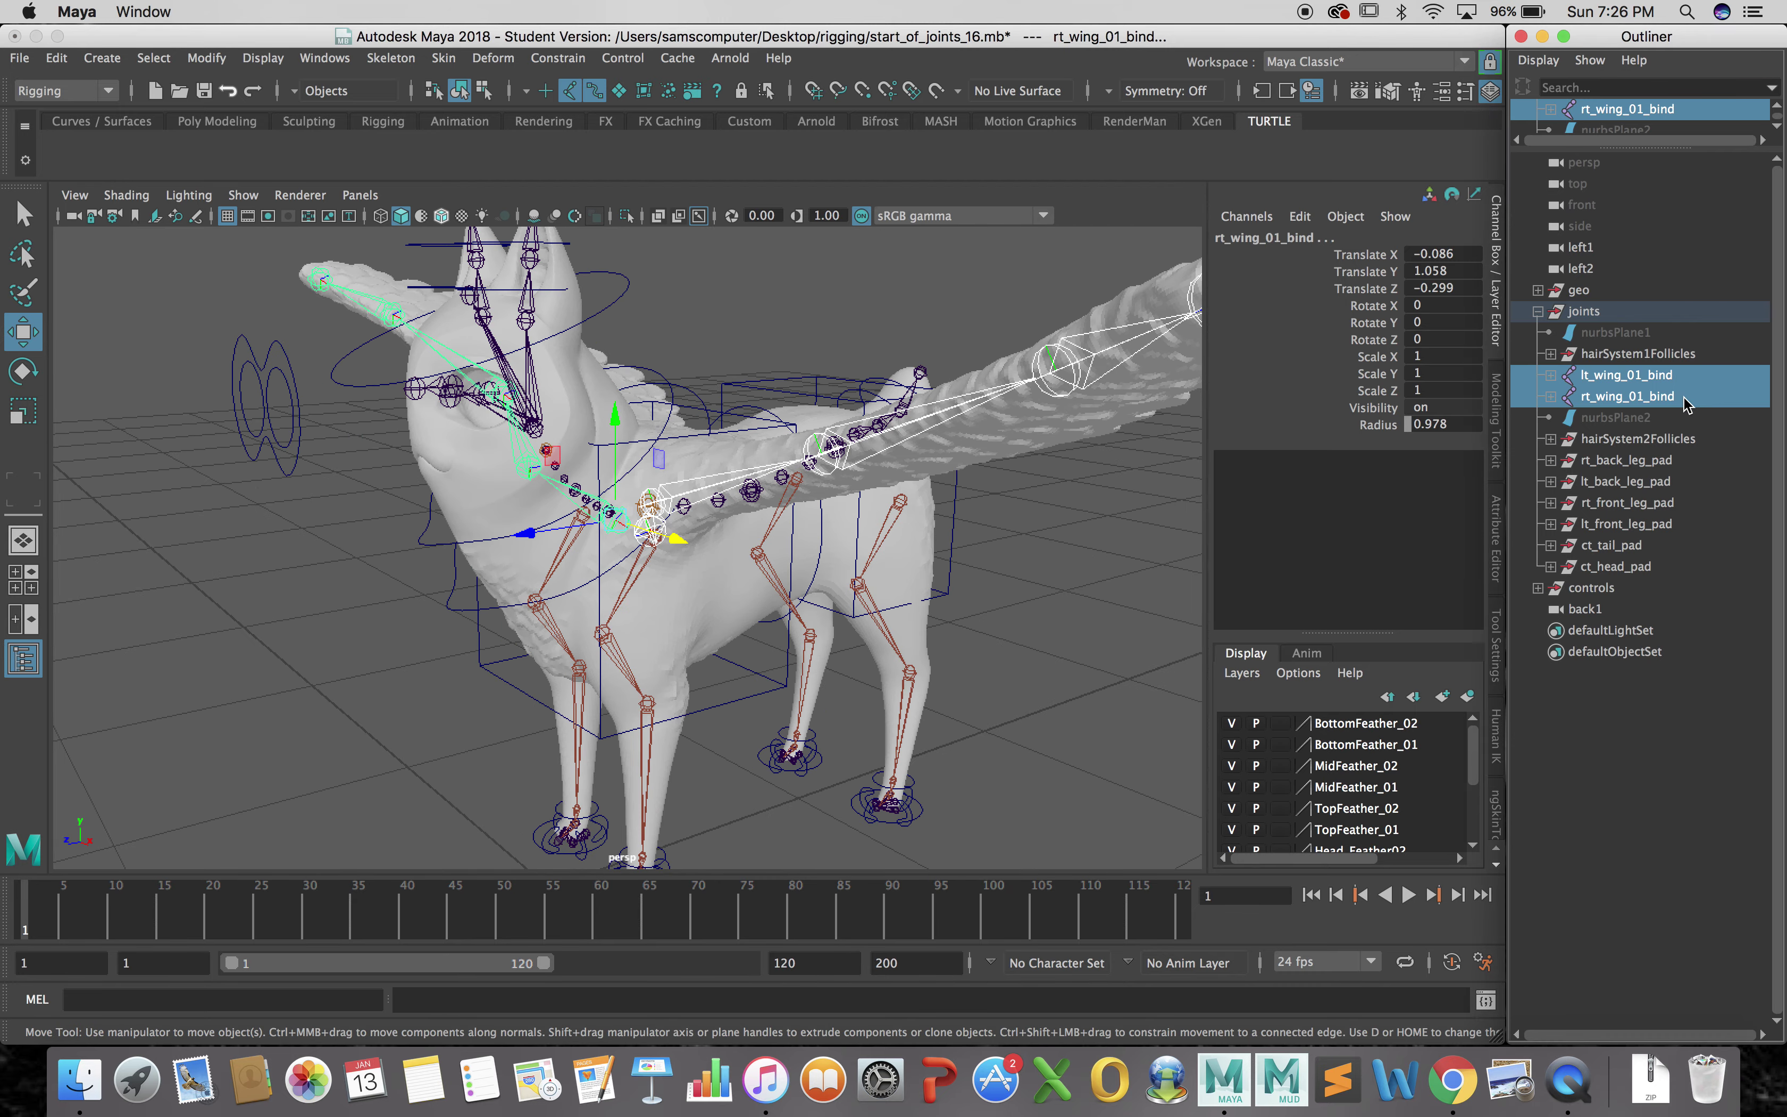
key("ctrl+h")
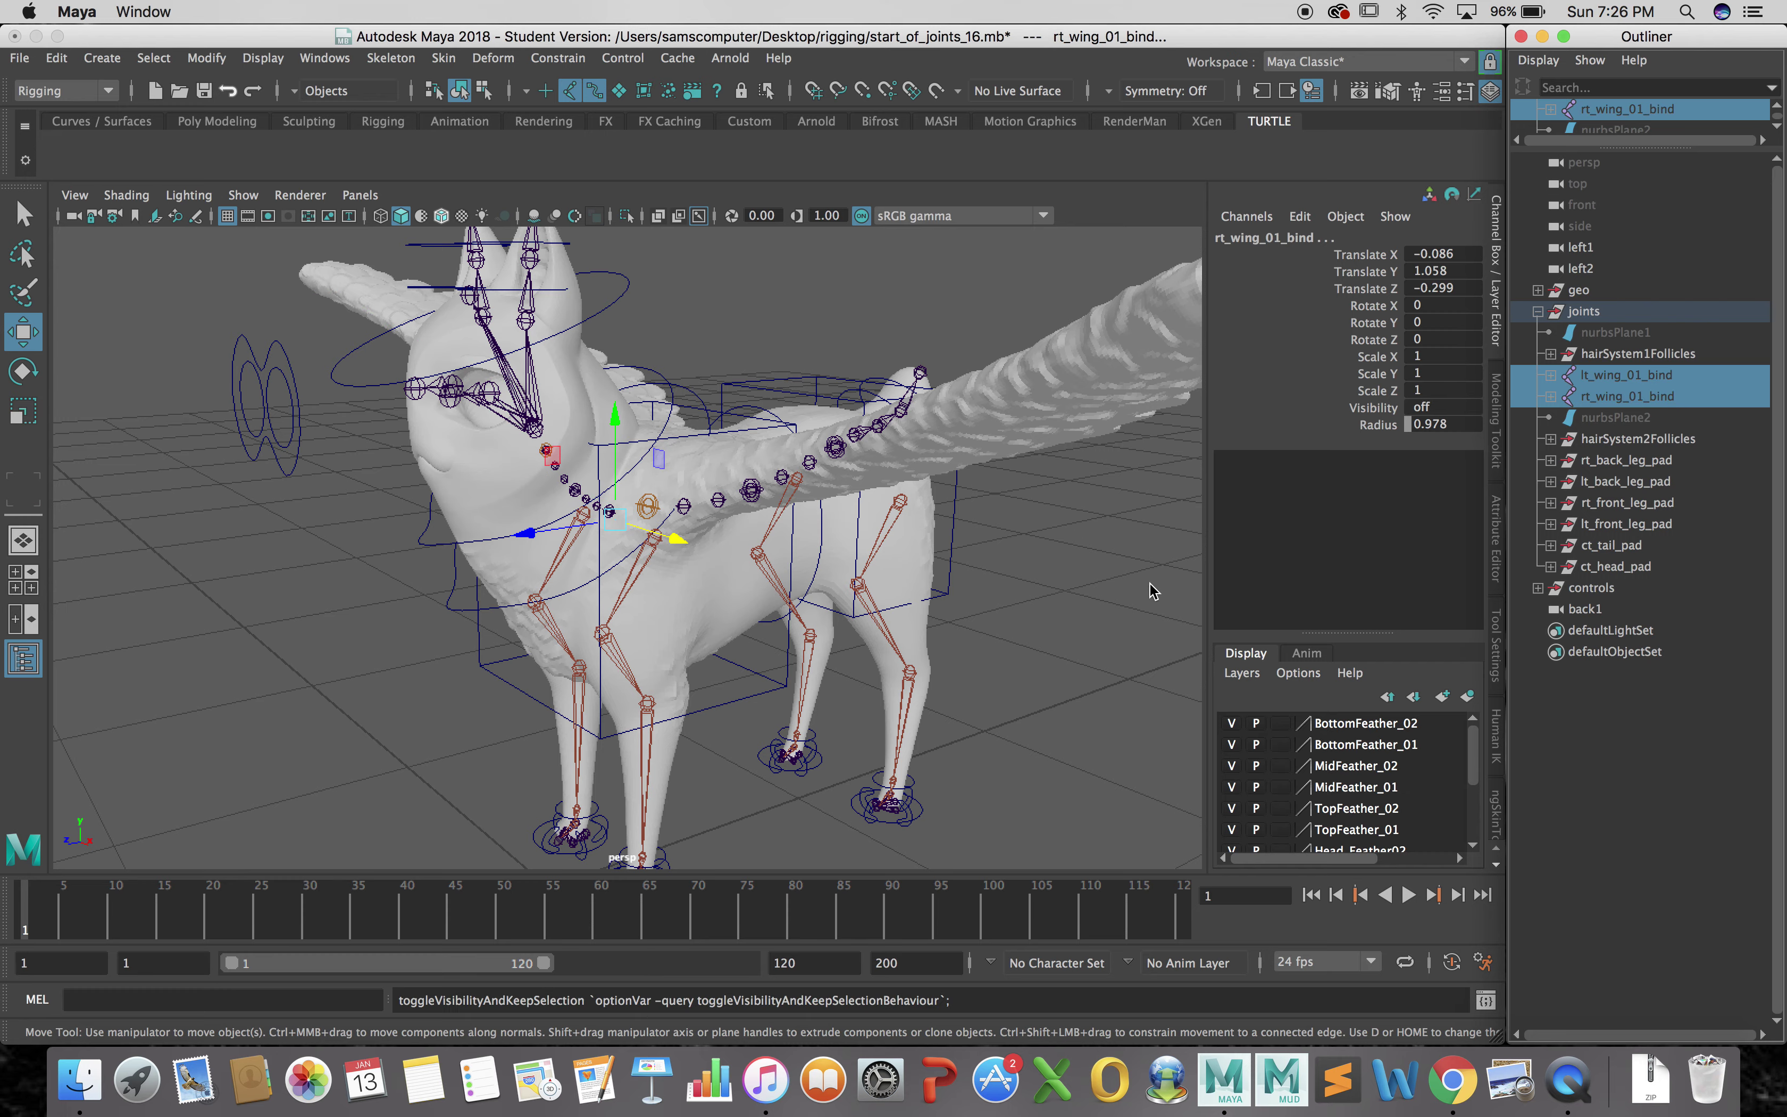
scroll(1072, 655, "down", 1)
mouse_move(1073, 654)
left_mouse_down("alt")
mouse_move(964, 668)
mouse_move(1044, 670)
left_mouse_up("alt")
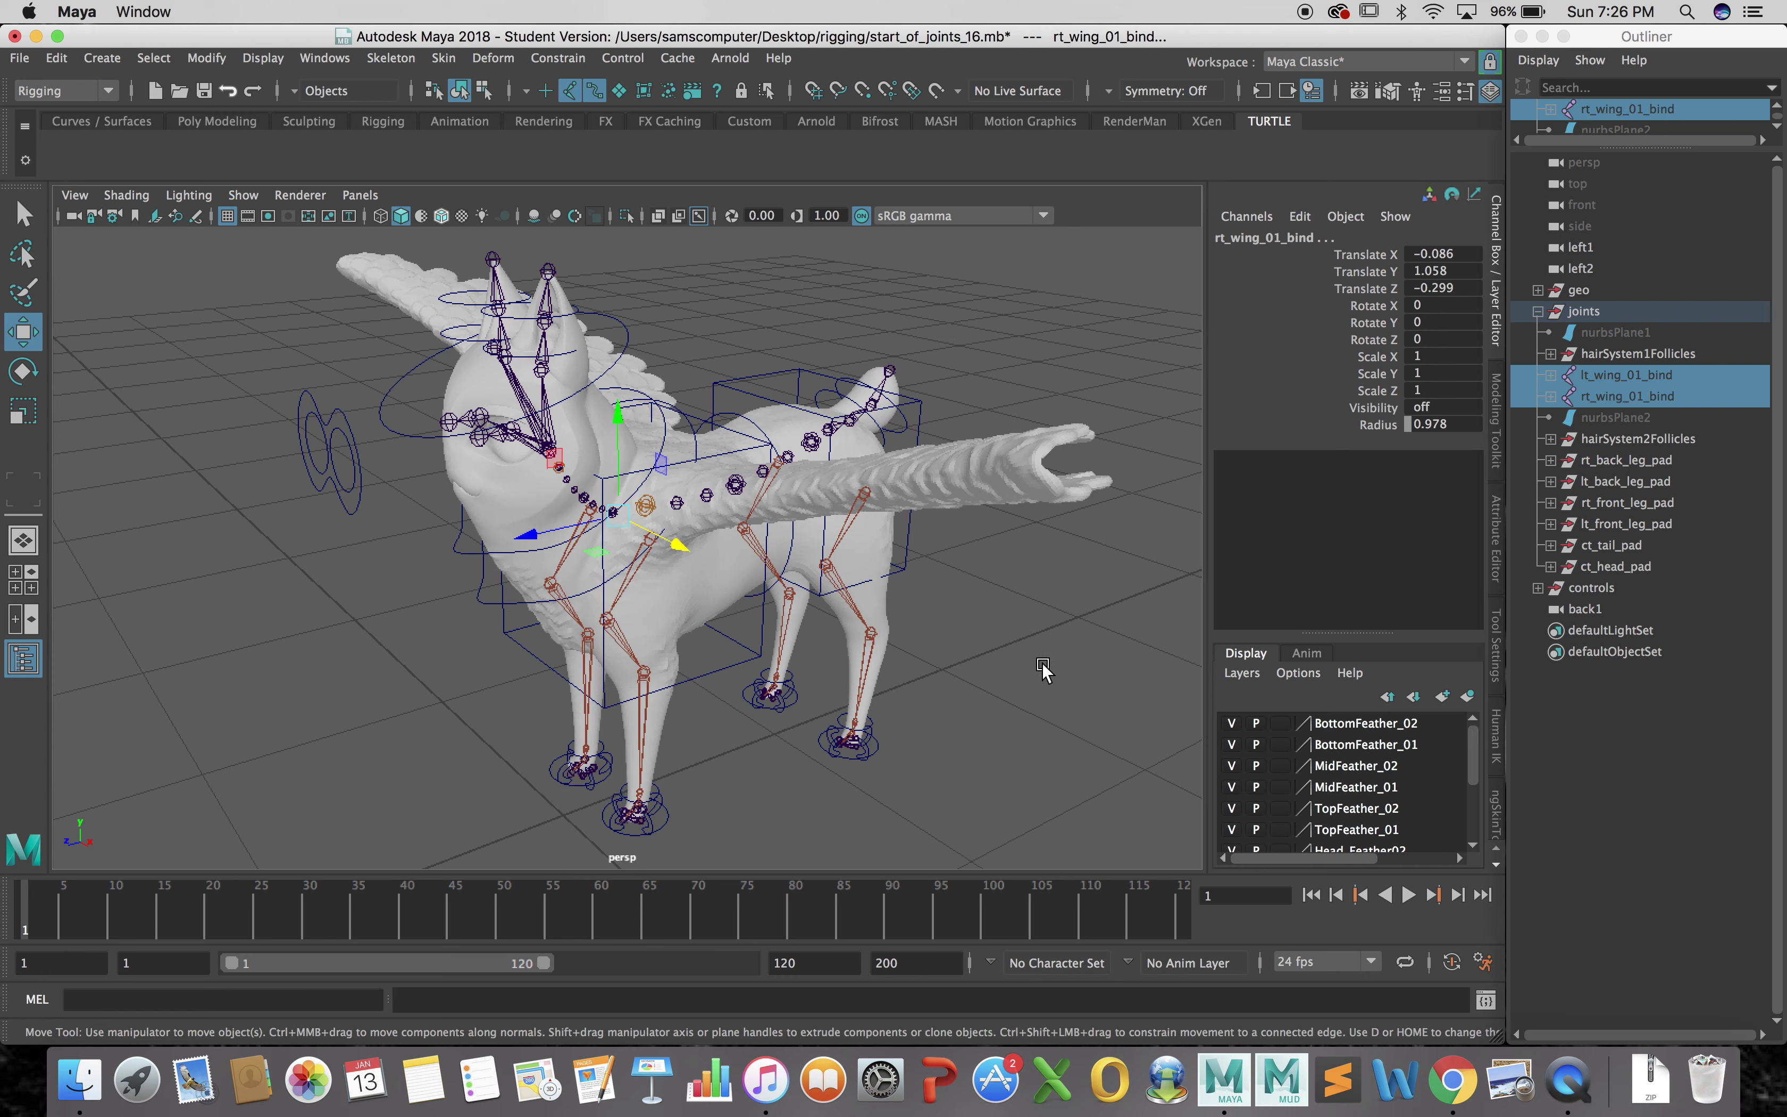